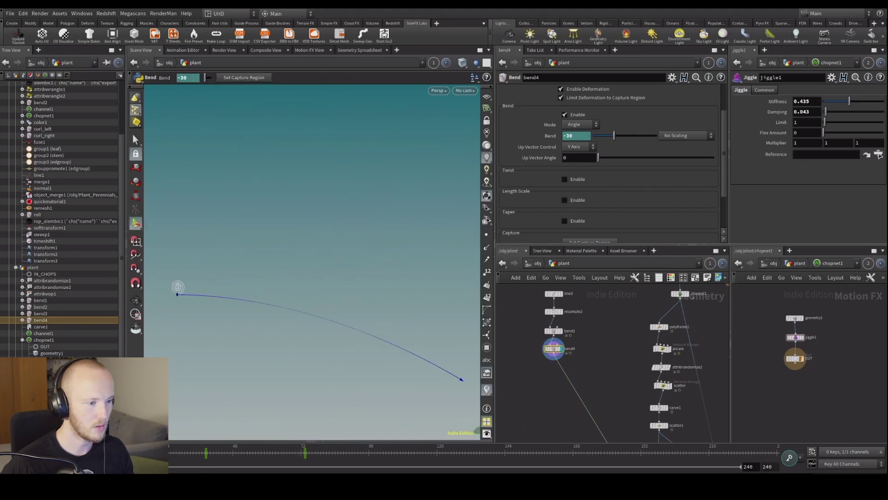
Add a Transform node (transform2) under bend4 and set it as the displayed node
{"action": "key", "text": "Tab"}
{"action": "left_click", "coordinate": [639, 300]}
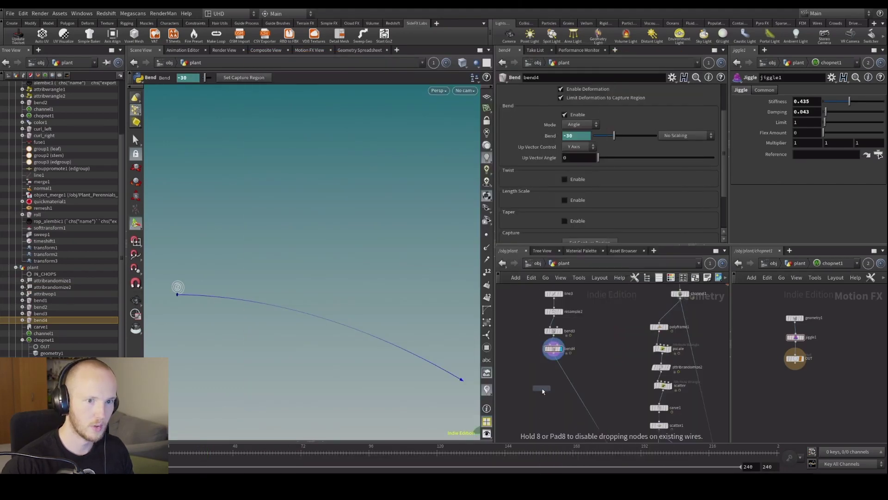
{"action": "left_click", "coordinate": [555, 368]}
{"action": "scroll", "coordinate": [581, 361], "scroll_direction": "up", "scroll_amount": 2}
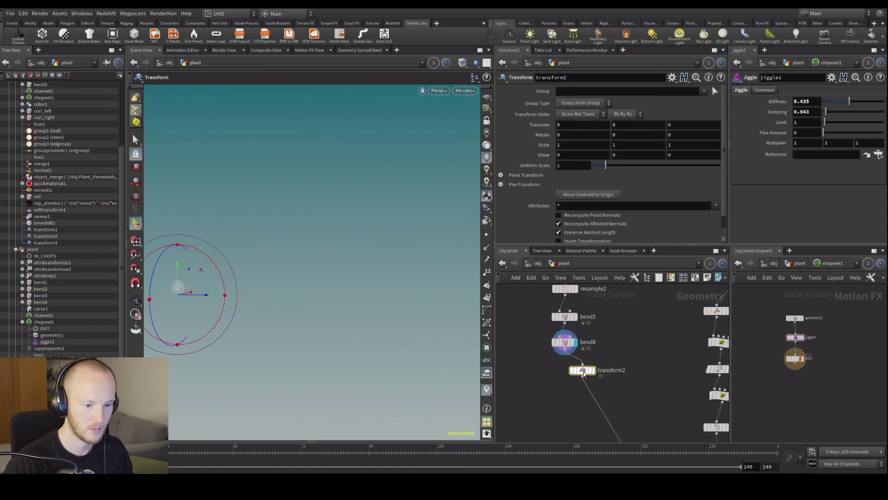
{"action": "left_click", "coordinate": [580, 359]}
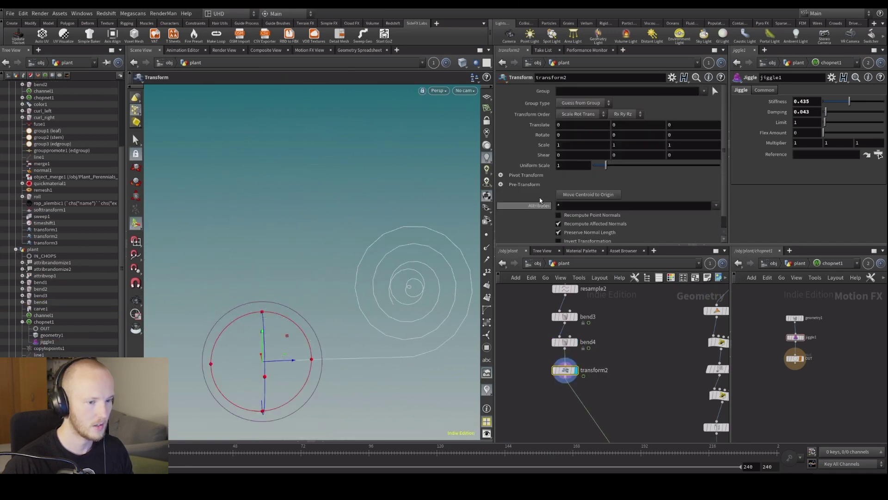
Keyframe transform2's Uniform Scale and drag it down to 0.16
{"action": "left_click", "coordinate": [573, 166], "text": "alt"}
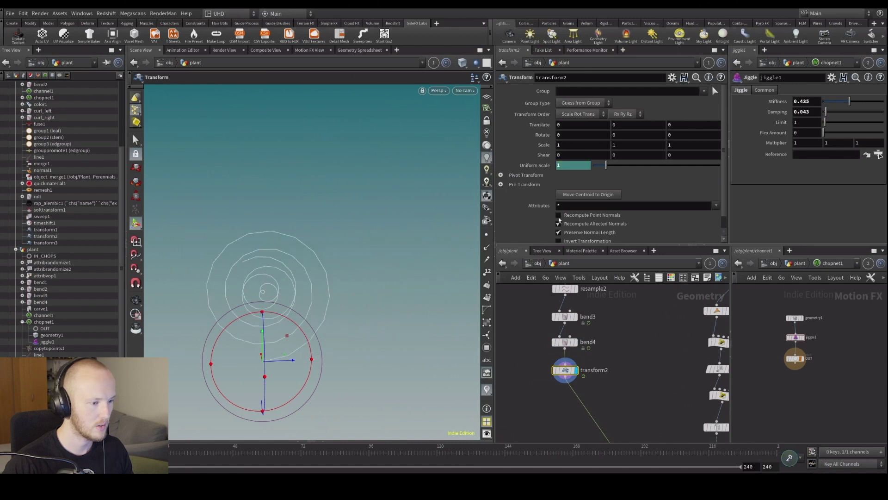
{"action": "left_click_drag", "start_coordinate": [609, 167], "coordinate": [596, 169]}
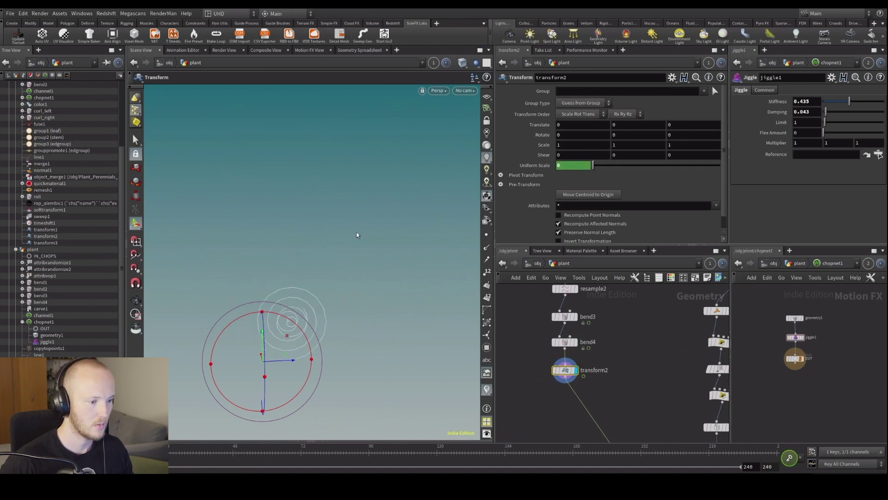
{"action": "key", "text": "Escape"}
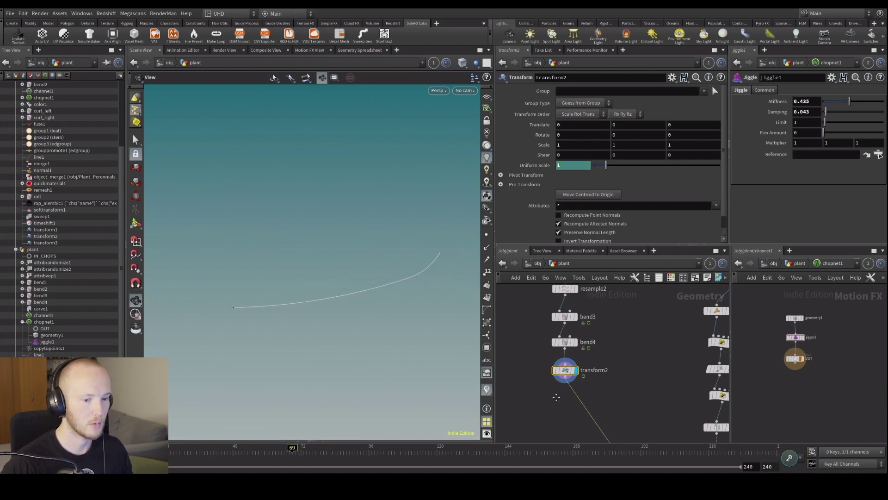
Add a ROP Alembic Output node below transform2
{"action": "middle_click_drag", "start_coordinate": [569, 402], "coordinate": [562, 391]}
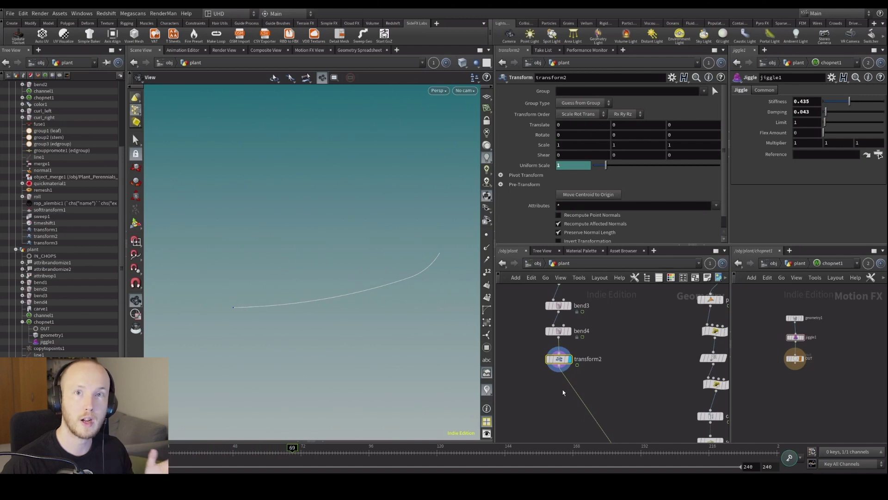
{"action": "middle_click_drag", "start_coordinate": [541, 425], "coordinate": [561, 419]}
{"action": "key", "text": "Tab"}
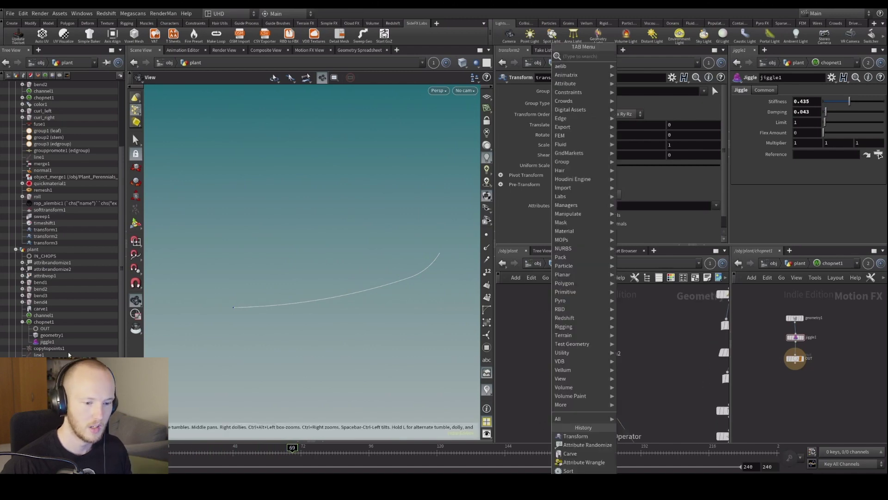
{"action": "type", "text": "rop a"}
{"action": "key", "text": "Return"}
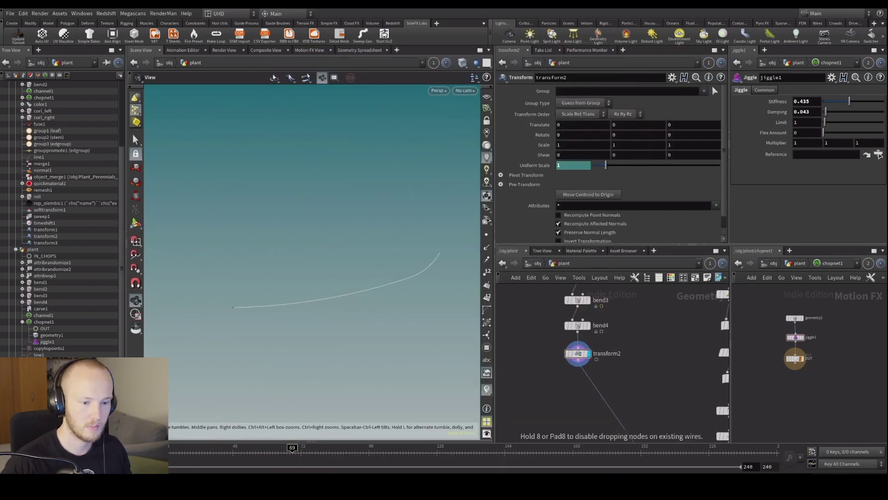
{"action": "left_click", "coordinate": [553, 397]}
Insert an Attribute Wrangle over Primitives with s@path = "plant/sidebranch", wired into rop_alembic1
{"action": "key", "text": "Tab"}
{"action": "type", "text": "awr"}
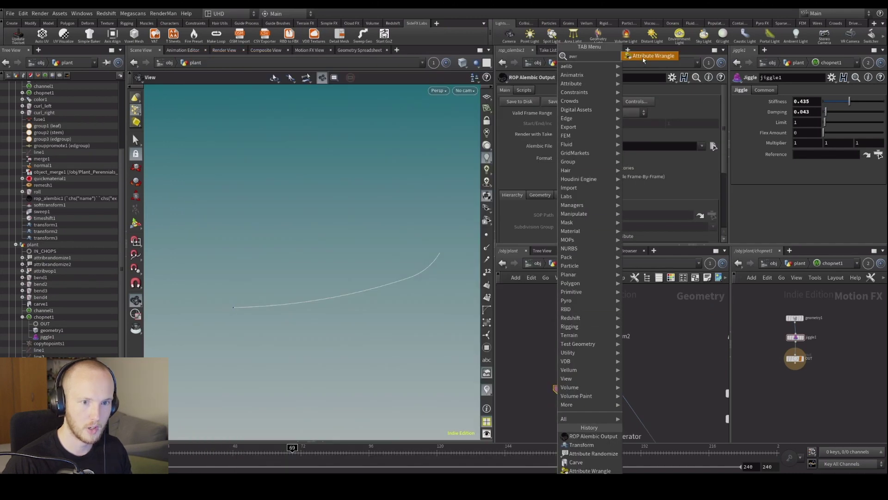
{"action": "key", "text": "Return"}
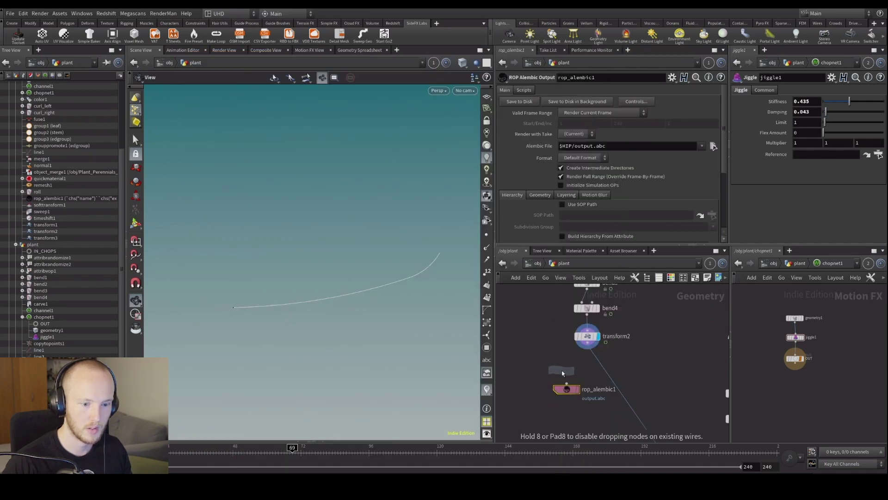
{"action": "left_click", "coordinate": [560, 360]}
{"action": "left_click", "coordinate": [567, 127]}
{"action": "left_click", "coordinate": [574, 133]}
{"action": "left_click", "coordinate": [571, 158]}
{"action": "type", "text": "s@path ="}
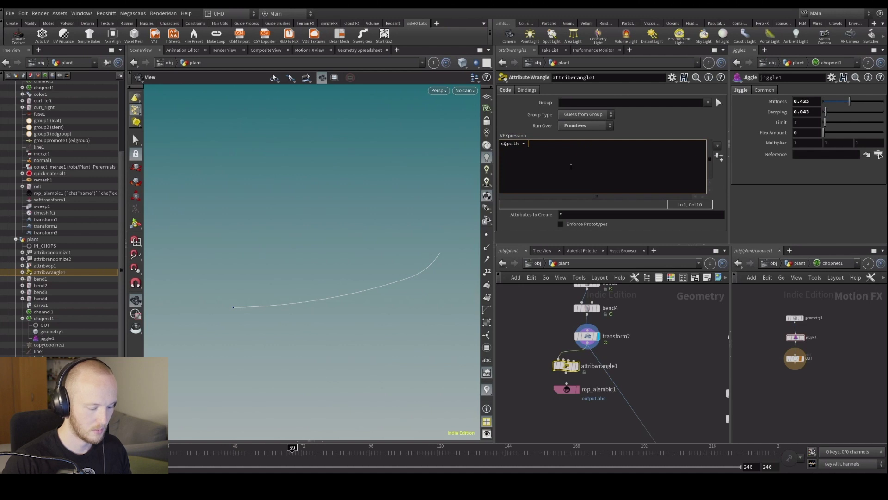
{"action": "type", "text": " \"plant\""}
{"action": "key", "text": "BackSpace"}
{"action": "key", "text": "BackSpace"}
{"action": "key", "text": "BackSpace"}
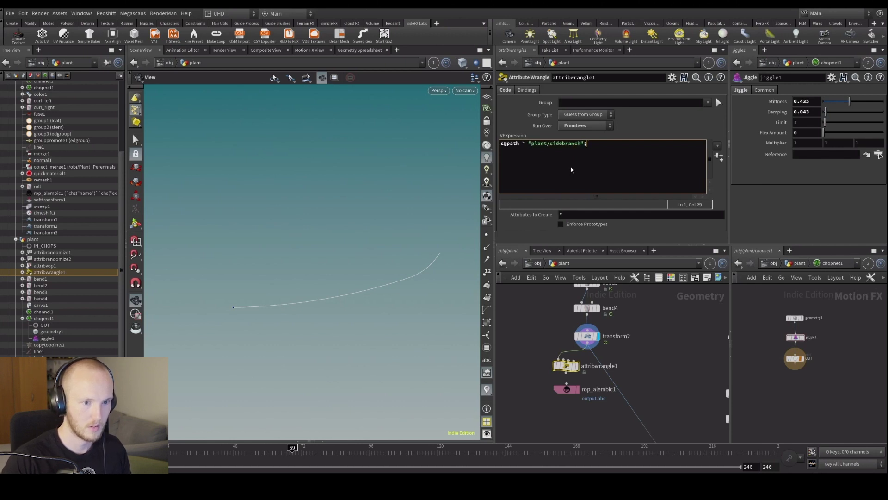
{"action": "left_click_drag", "start_coordinate": [566, 390], "coordinate": [571, 404]}
Apply the PUBLISH preset to rop_alembic1 and enable Build Hierarchy From Attribute
{"action": "left_click", "coordinate": [566, 373]}
{"action": "left_click", "coordinate": [571, 396]}
{"action": "left_click", "coordinate": [673, 77]}
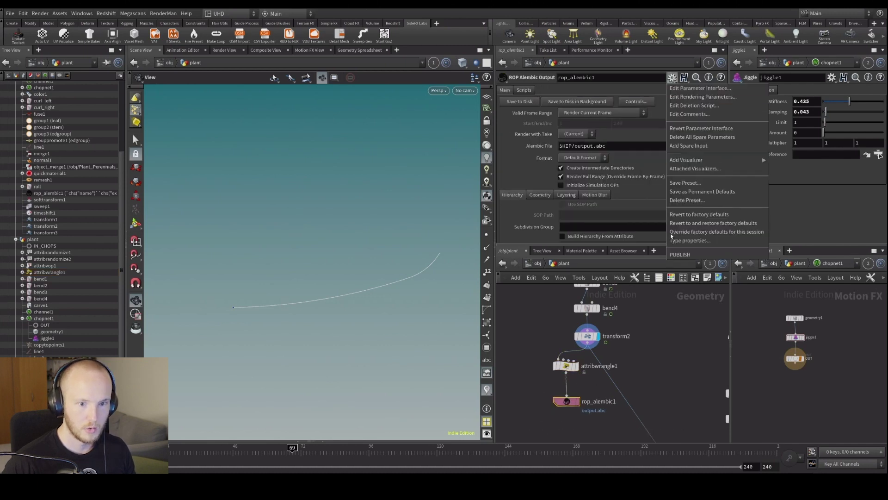
{"action": "left_click", "coordinate": [687, 256]}
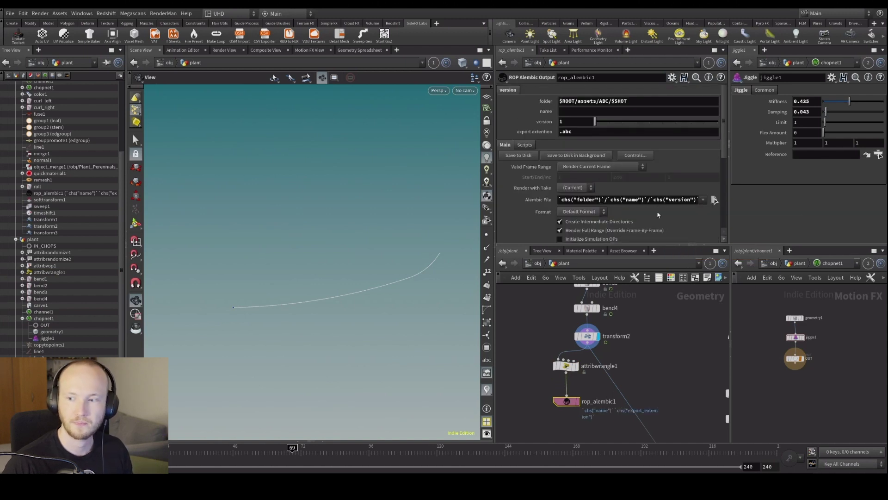
{"action": "scroll", "coordinate": [617, 183], "scroll_direction": "down", "scroll_amount": 5}
{"action": "left_click", "coordinate": [561, 146]}
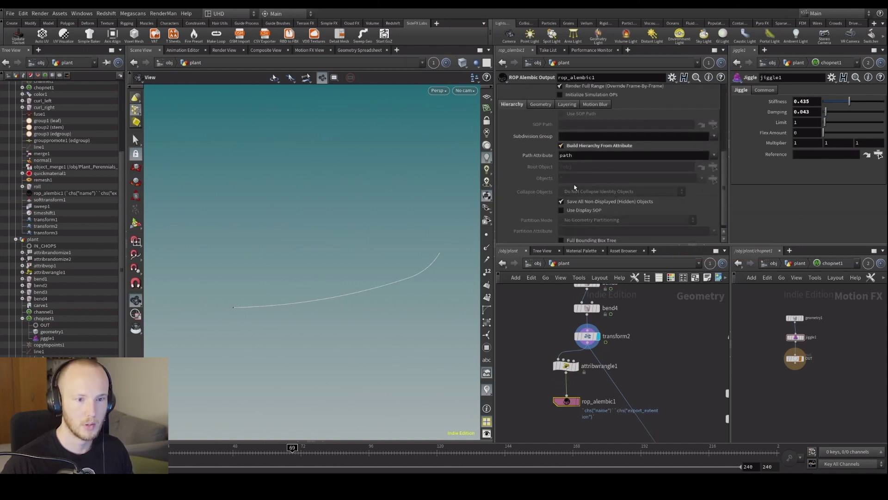
{"action": "scroll", "coordinate": [551, 176], "scroll_direction": "up", "scroll_amount": 5}
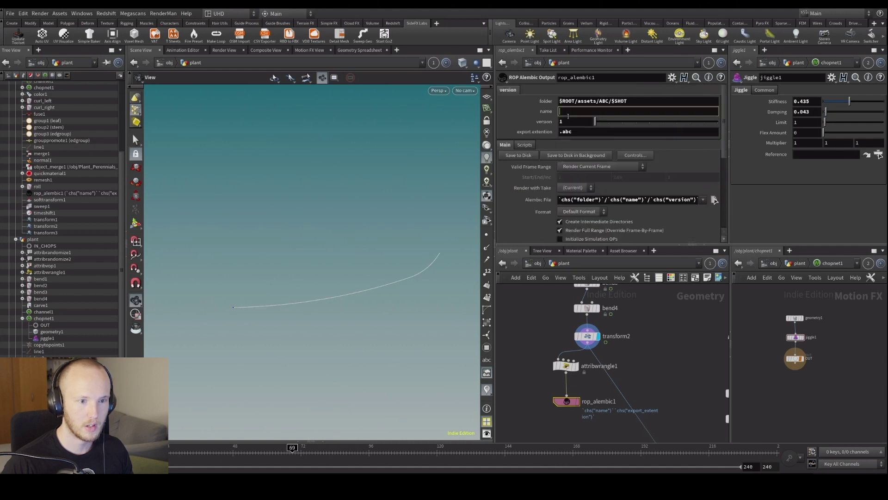
Name the export 'sidebranch' and export the render frame range 1 to 240
{"action": "left_click", "coordinate": [569, 114]}
{"action": "type", "text": "sidebranch"}
{"action": "key", "text": "Return"}
{"action": "left_click", "coordinate": [601, 167]}
{"action": "left_click", "coordinate": [584, 173]}
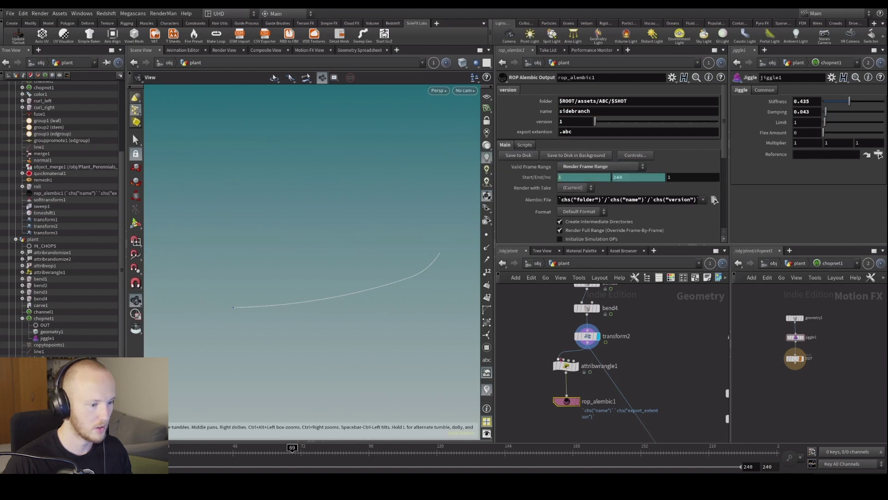
{"action": "scroll", "coordinate": [539, 357], "scroll_direction": "down", "scroll_amount": 3}
Add an alembic1 node whose File Name relatively references rop_alembic1's Alembic File
{"action": "key", "text": "Tab"}
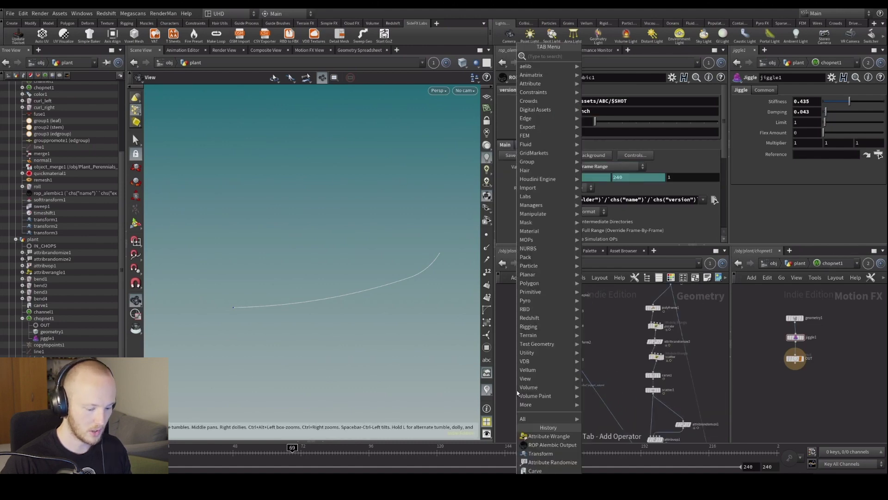
{"action": "type", "text": "null"}
{"action": "key", "text": "Return"}
{"action": "left_click", "coordinate": [532, 401]}
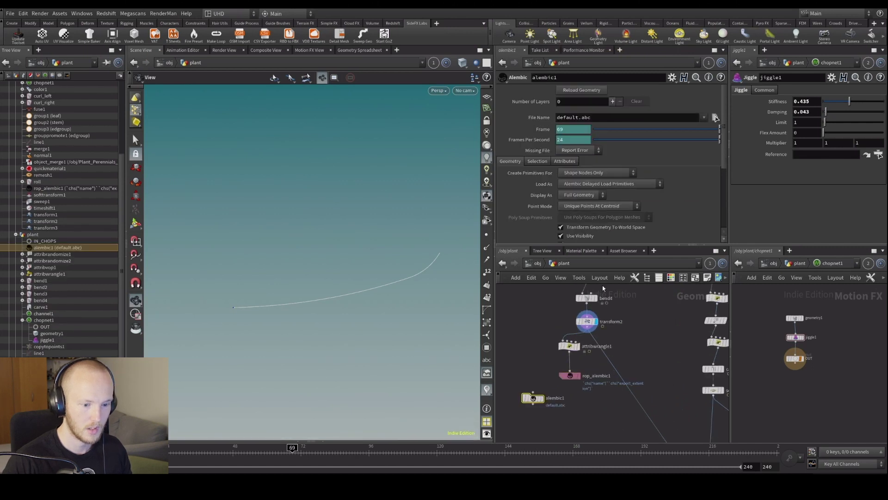
{"action": "left_click", "coordinate": [569, 375]}
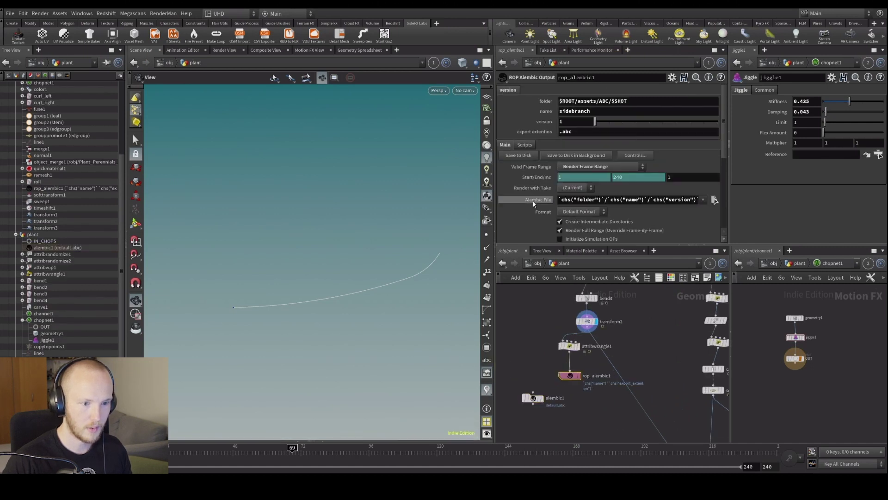
{"action": "right_click", "coordinate": [530, 200]}
{"action": "left_click", "coordinate": [552, 266]}
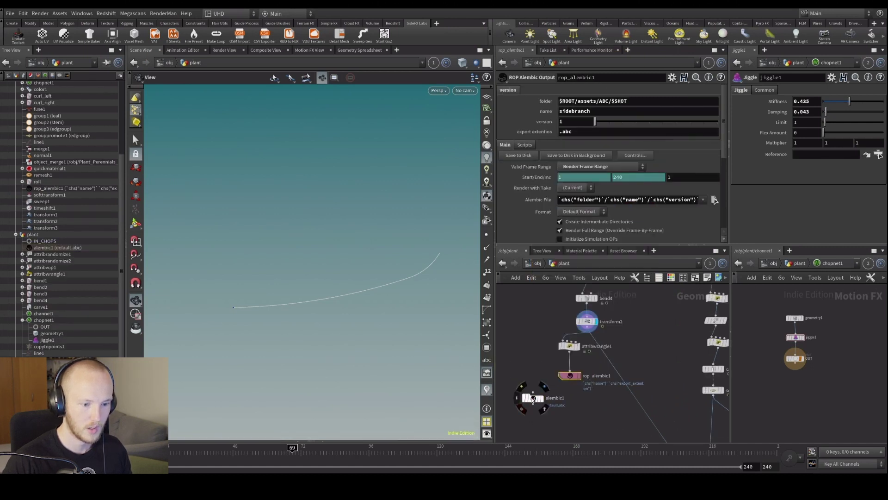
{"action": "left_click", "coordinate": [533, 399]}
{"action": "right_click", "coordinate": [537, 118]}
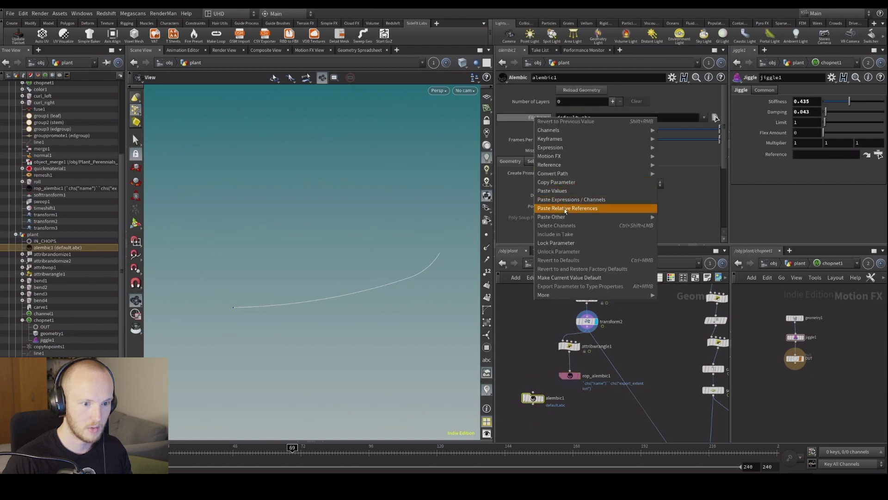
{"action": "left_click", "coordinate": [573, 206]}
Tidy the network and scrub the timeline to check the imported animation
{"action": "middle_click_drag", "start_coordinate": [532, 334], "coordinate": [537, 295]}
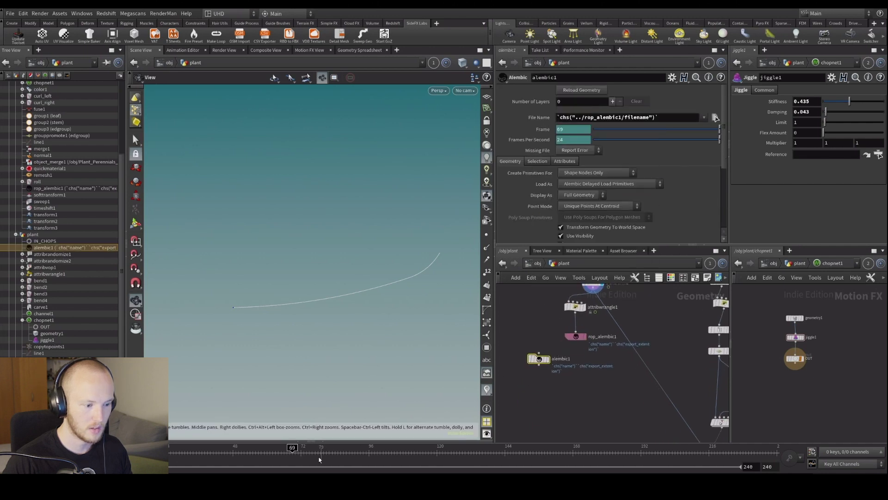
{"action": "left_click_drag", "start_coordinate": [292, 450], "coordinate": [292, 449]}
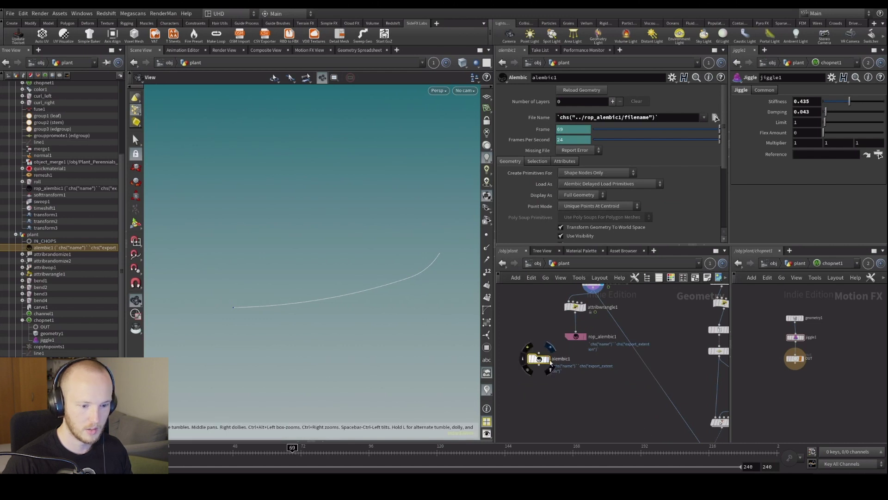
{"action": "left_click_drag", "start_coordinate": [557, 367], "coordinate": [592, 377]}
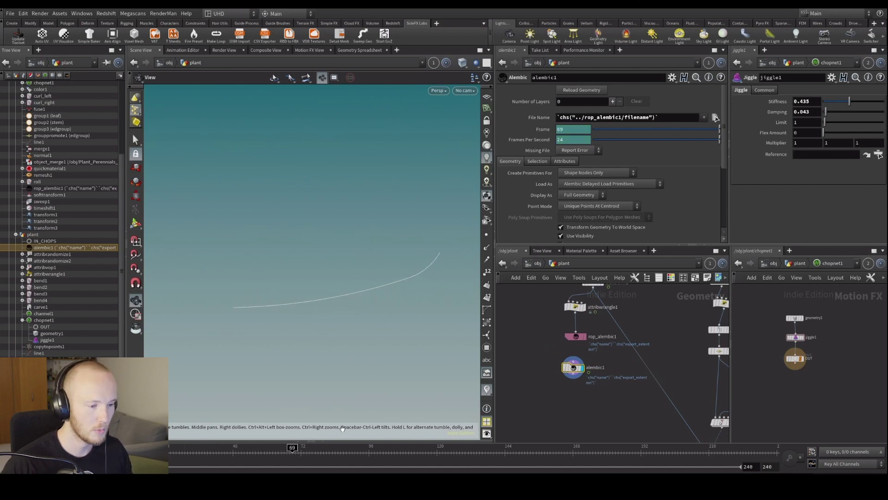
{"action": "left_click_drag", "start_coordinate": [318, 447], "coordinate": [289, 448]}
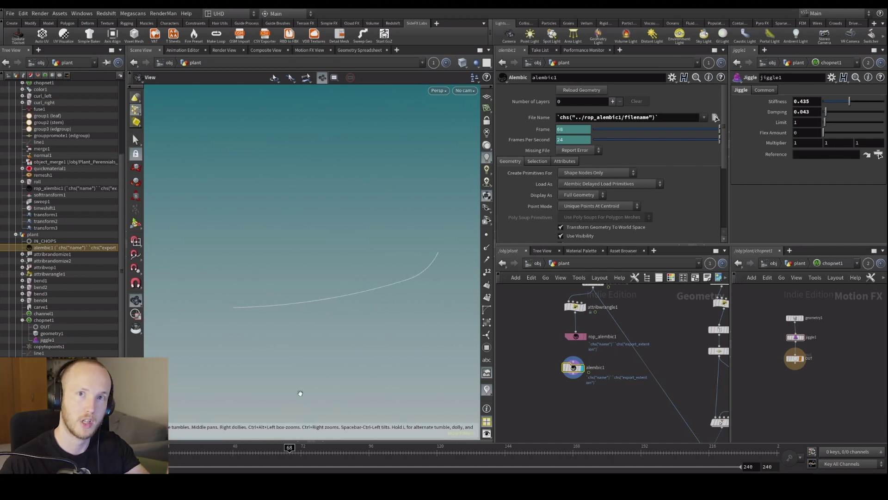
{"action": "scroll", "coordinate": [576, 356], "scroll_direction": "down", "scroll_amount": 3}
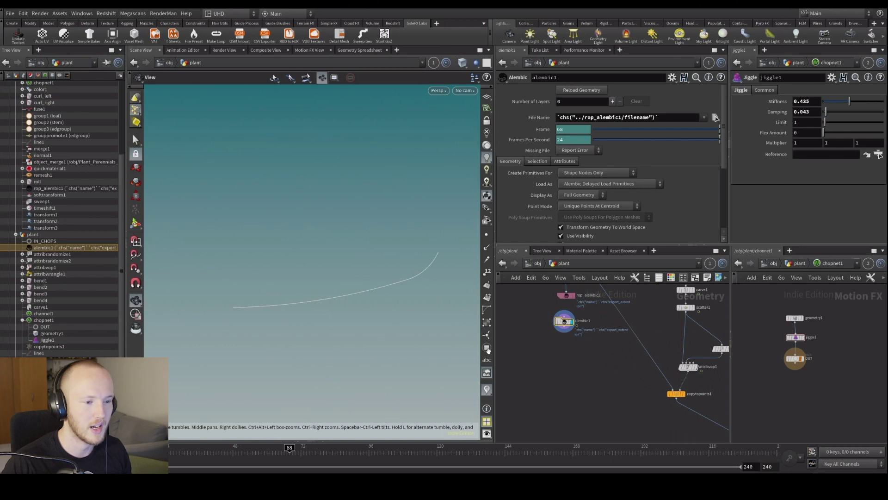
Move the wrangle and Alembic output aside and display the full plant from copytopoints1
{"action": "scroll", "coordinate": [536, 370], "scroll_direction": "up", "scroll_amount": 2}
{"action": "scroll", "coordinate": [594, 394], "scroll_direction": "up", "scroll_amount": 4}
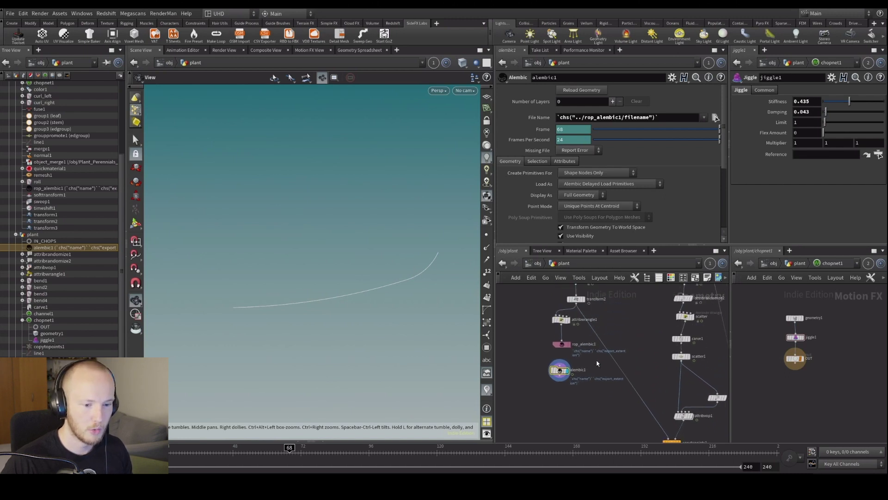
{"action": "left_click_drag", "start_coordinate": [562, 344], "coordinate": [544, 328]}
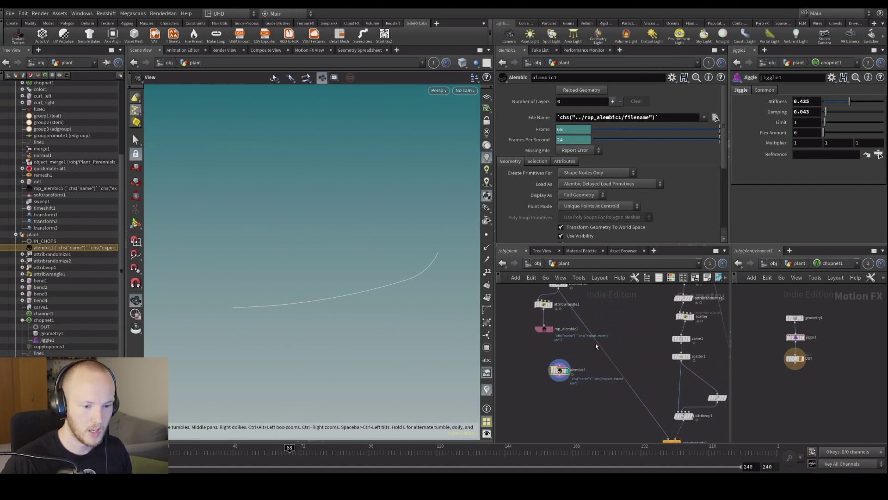
{"action": "scroll", "coordinate": [638, 375], "scroll_direction": "down", "scroll_amount": 8}
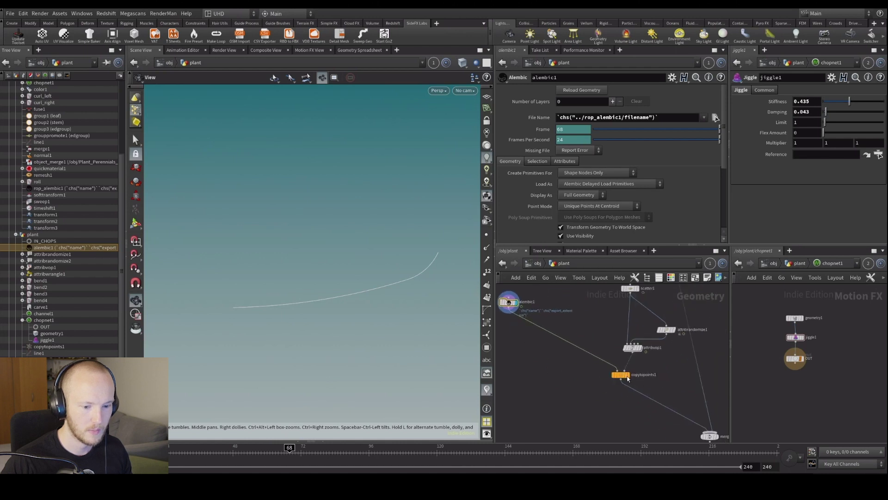
{"action": "left_click", "coordinate": [627, 376]}
Play the plant animation from frame 1 while tumbling and panning the view around it
{"action": "key", "text": "ctrl+Left"}
{"action": "key", "text": "Up"}
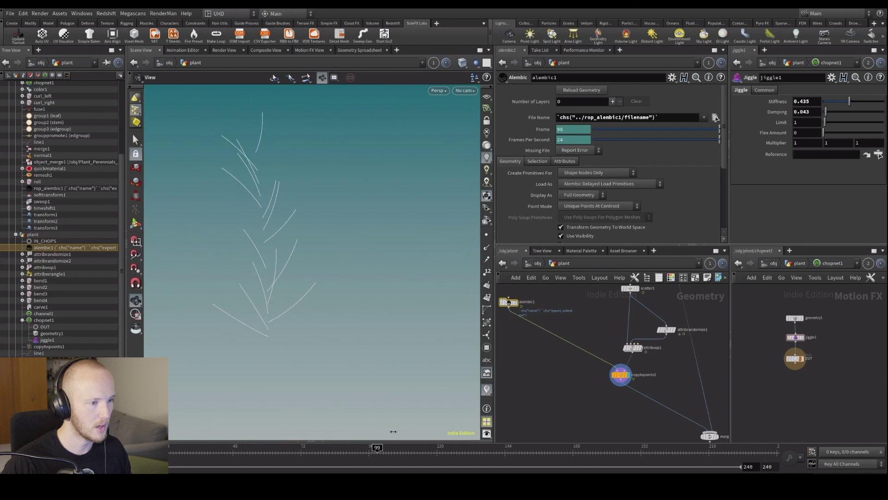
{"action": "left_click_drag", "start_coordinate": [335, 275], "coordinate": [260, 244]}
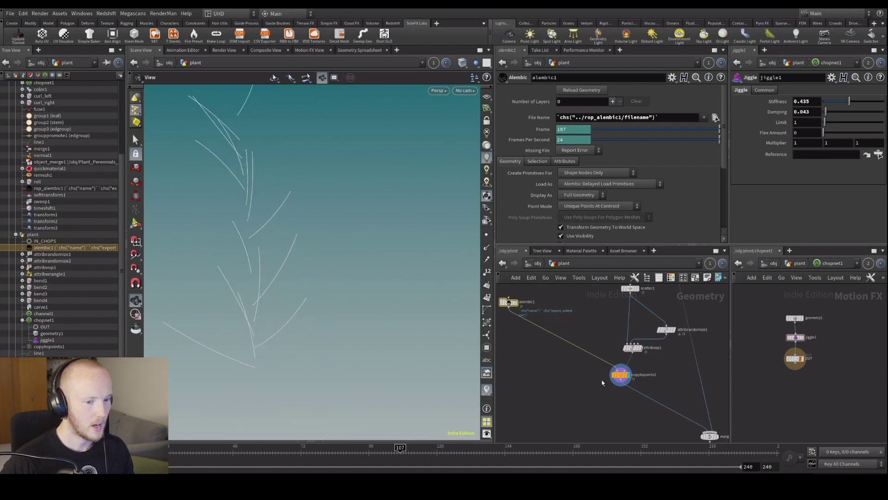
{"action": "middle_click_drag", "start_coordinate": [575, 362], "coordinate": [579, 374]}
{"action": "left_click_drag", "start_coordinate": [384, 229], "coordinate": [383, 305]}
{"action": "middle_click_drag", "start_coordinate": [382, 304], "coordinate": [332, 291]}
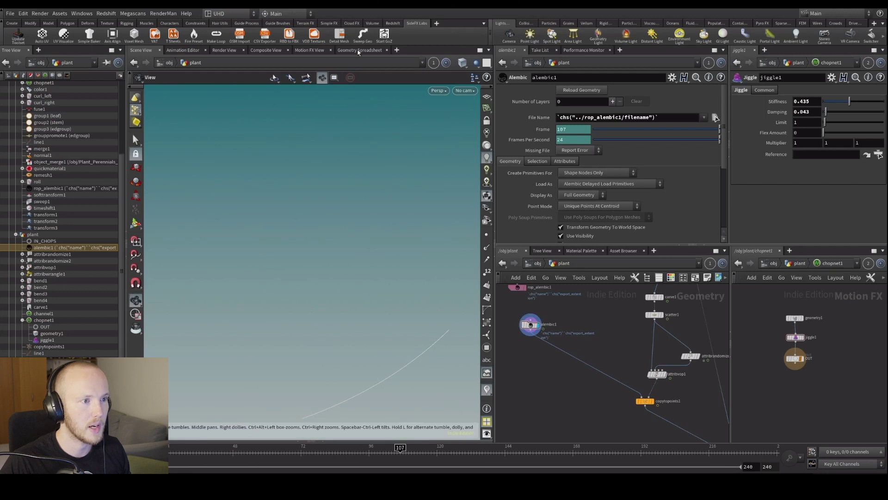
Show alembic1's primitives in the Geometry Spreadsheet with the abcframe intrinsic column
{"action": "left_click", "coordinate": [359, 50]}
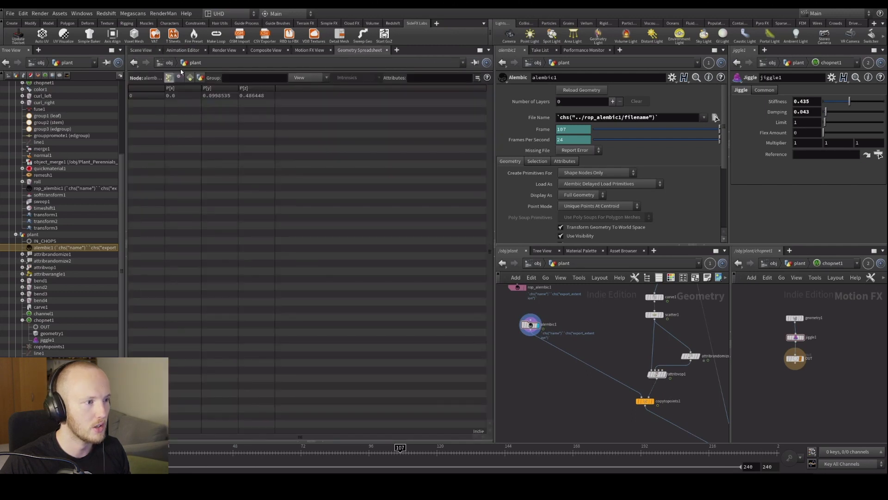
{"action": "left_click", "coordinate": [190, 77]}
{"action": "left_click", "coordinate": [332, 78]}
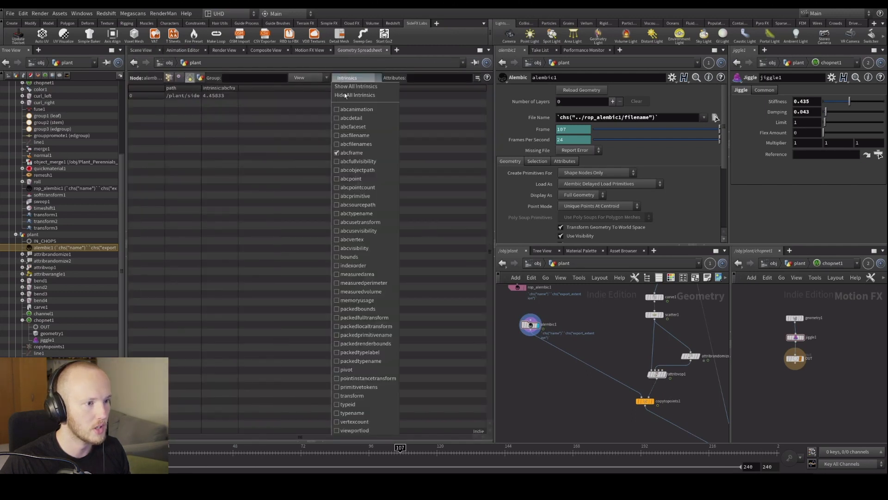
{"action": "left_click", "coordinate": [354, 152]}
{"action": "left_click", "coordinate": [372, 79]}
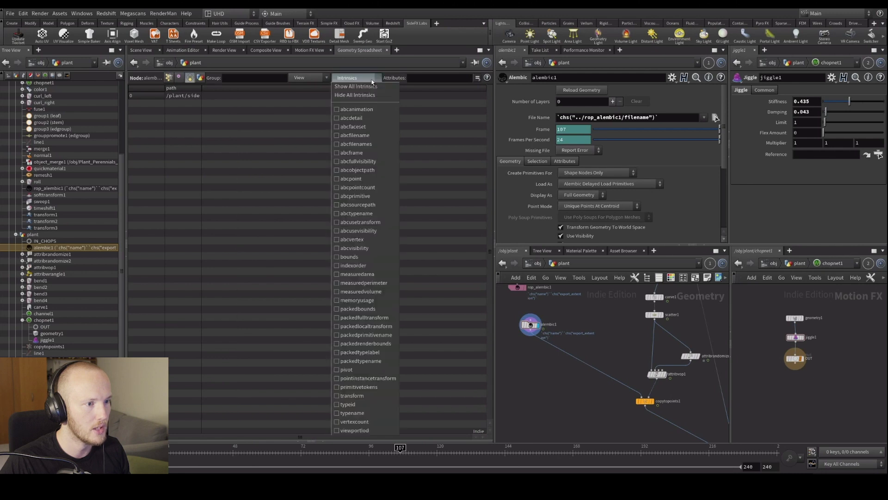
{"action": "left_click", "coordinate": [354, 152]}
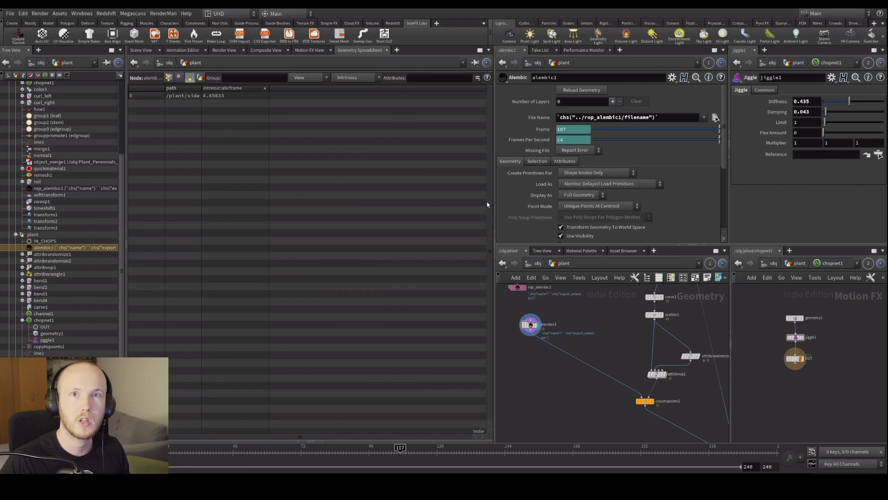
Try adding and then removing the packedfulltransform and pivot intrinsic columns
{"action": "left_click", "coordinate": [357, 78]}
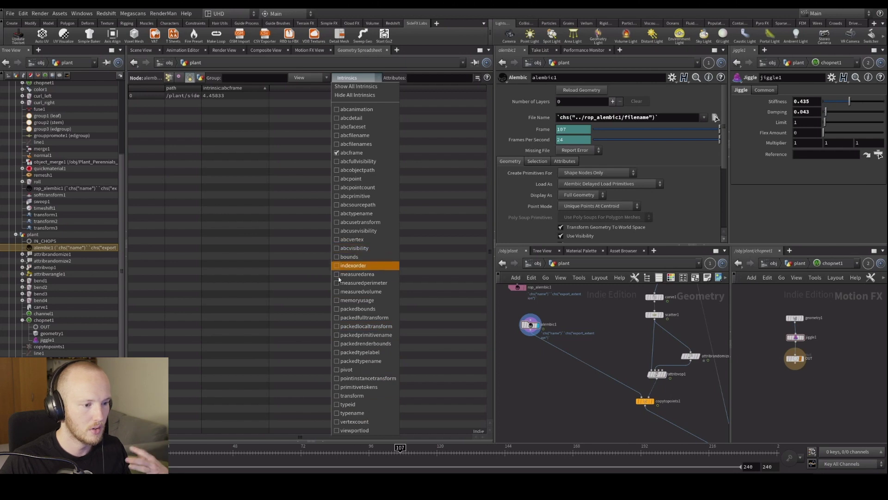
{"action": "left_click", "coordinate": [379, 321]}
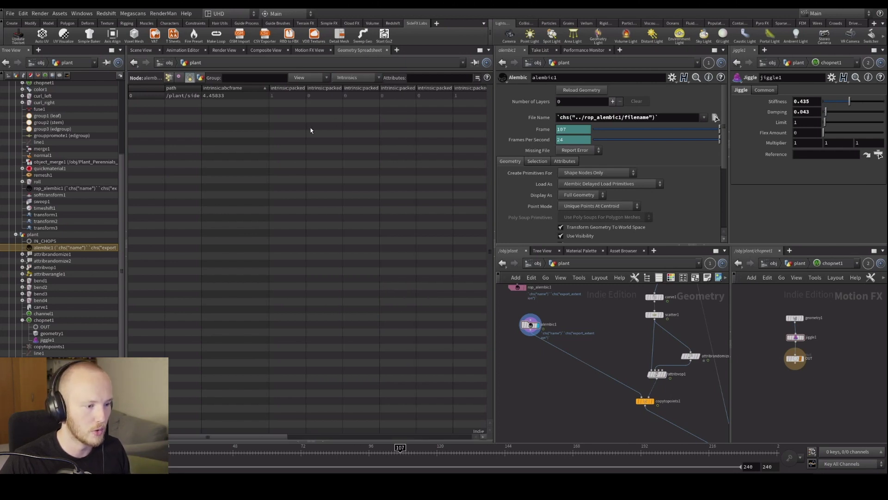
{"action": "left_click", "coordinate": [352, 79]}
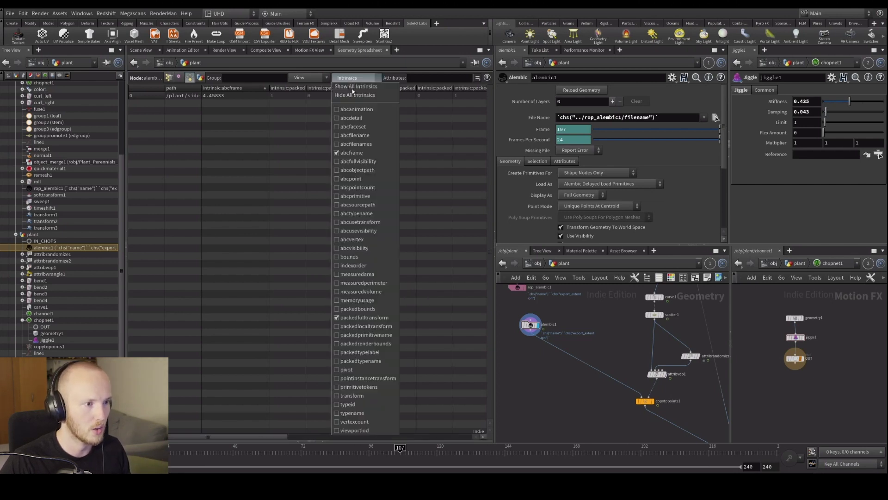
{"action": "left_click", "coordinate": [353, 319]}
{"action": "left_click", "coordinate": [352, 78]}
{"action": "left_click", "coordinate": [353, 369]}
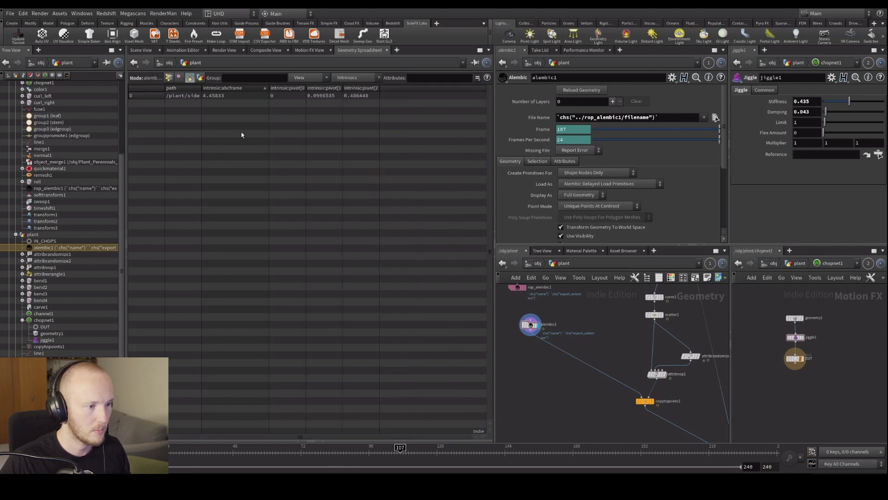
{"action": "left_click", "coordinate": [347, 79]}
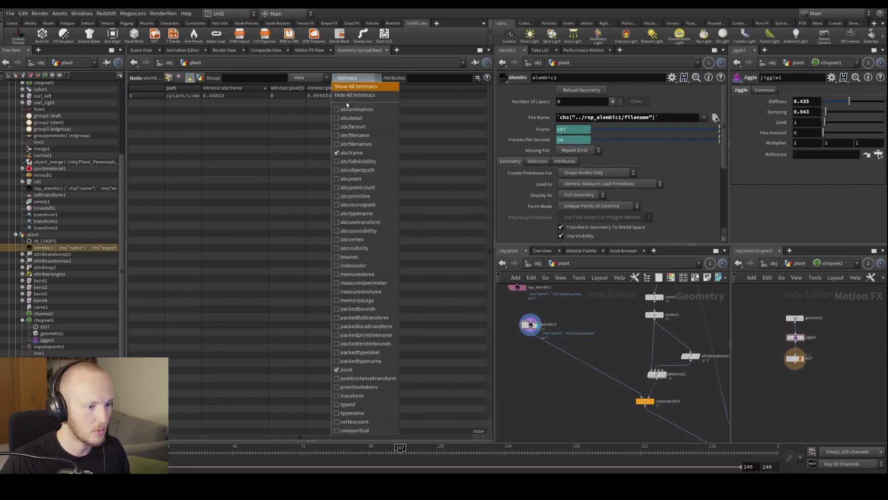
{"action": "left_click", "coordinate": [354, 372]}
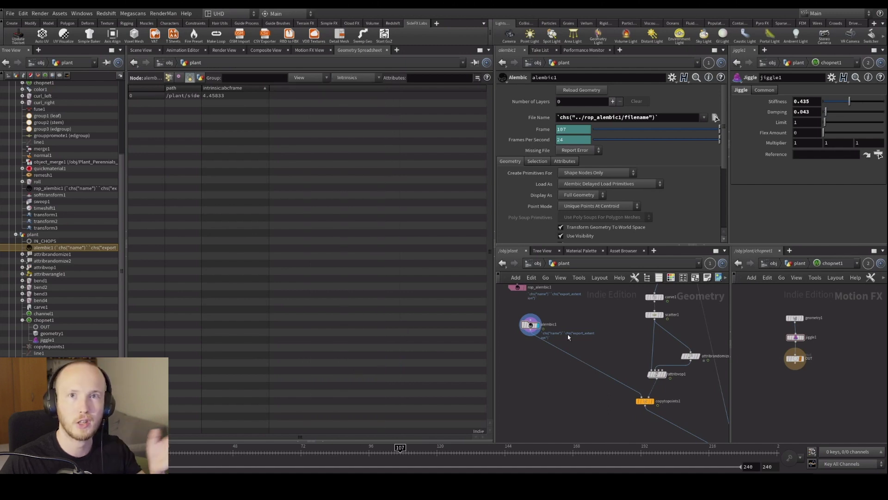
Reposition the network view and move alembic1 left of rop_alembic1
{"action": "middle_click_drag", "start_coordinate": [549, 365], "coordinate": [551, 408]}
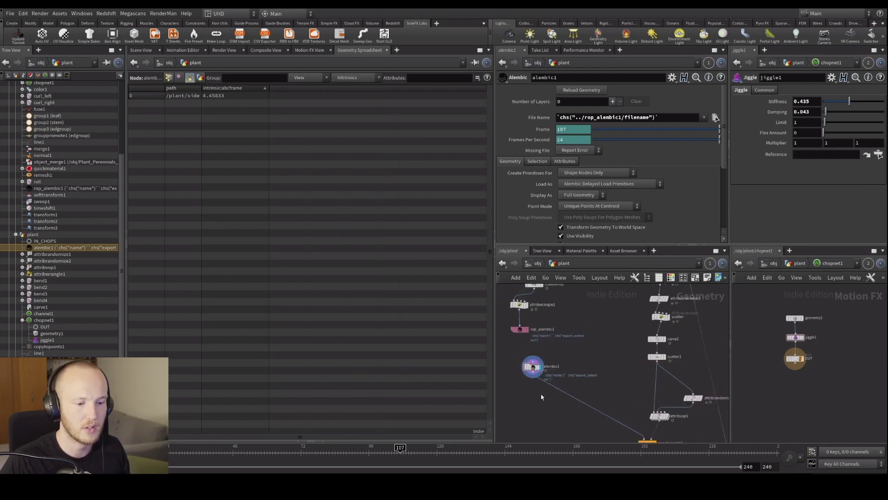
{"action": "left_click_drag", "start_coordinate": [533, 379], "coordinate": [526, 382]}
{"action": "middle_click_drag", "start_coordinate": [526, 382], "coordinate": [536, 379]}
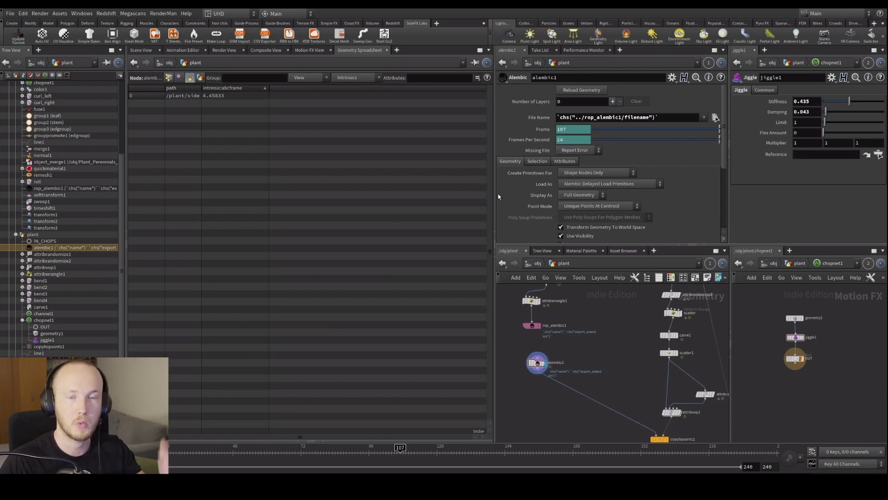
{"action": "scroll", "coordinate": [552, 400], "scroll_direction": "up", "scroll_amount": 3}
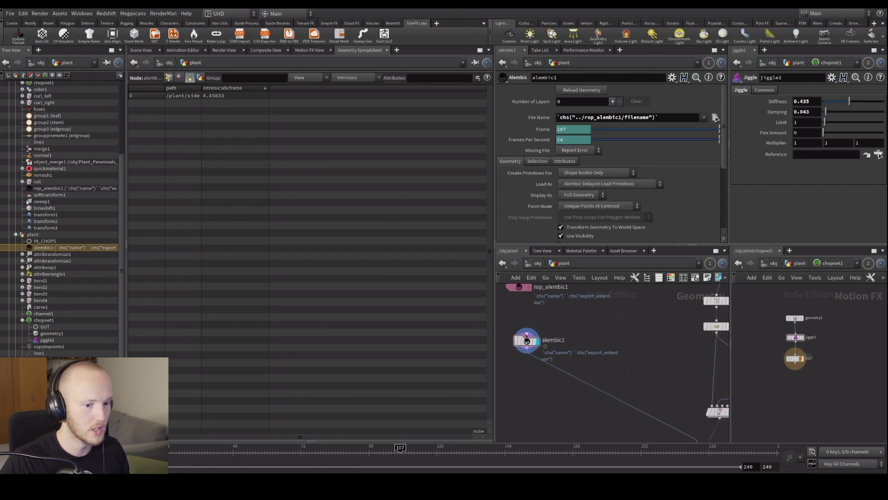
Add an Attribute Wrangle (attribwrangle2) wired in after alembic1
{"action": "key", "text": "Tab"}
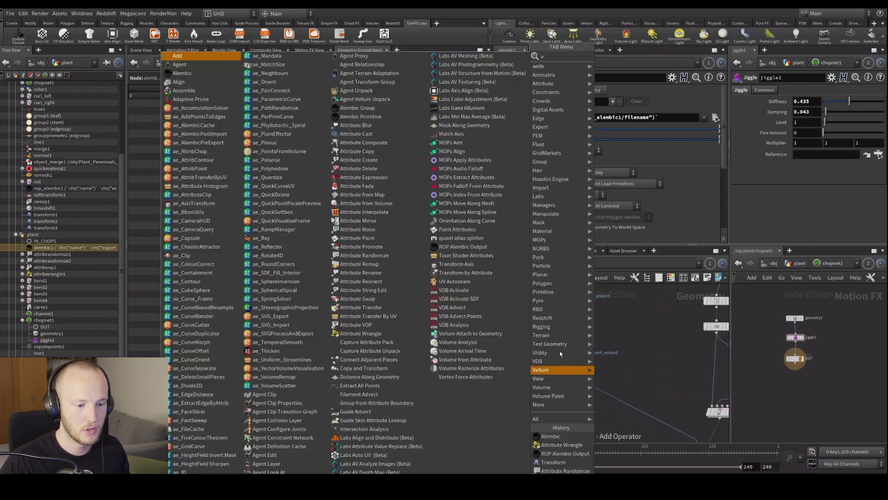
{"action": "type", "text": "awr"}
{"action": "left_click", "coordinate": [617, 56]}
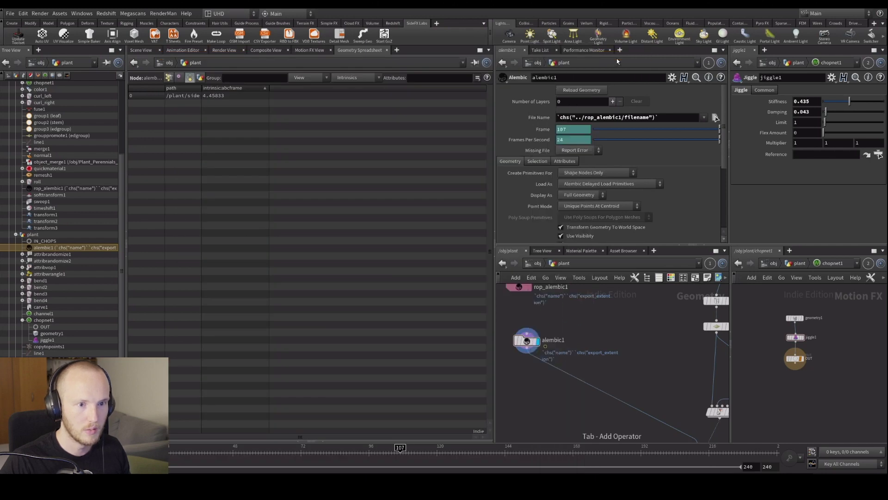
{"action": "left_click", "coordinate": [548, 381]}
{"action": "left_click_drag", "start_coordinate": [549, 381], "coordinate": [535, 380]}
Start the wrangle code with setprimintrinsic( and bring up that function's help page
{"action": "left_click", "coordinate": [559, 181]}
{"action": "type", "text": "setprimin"}
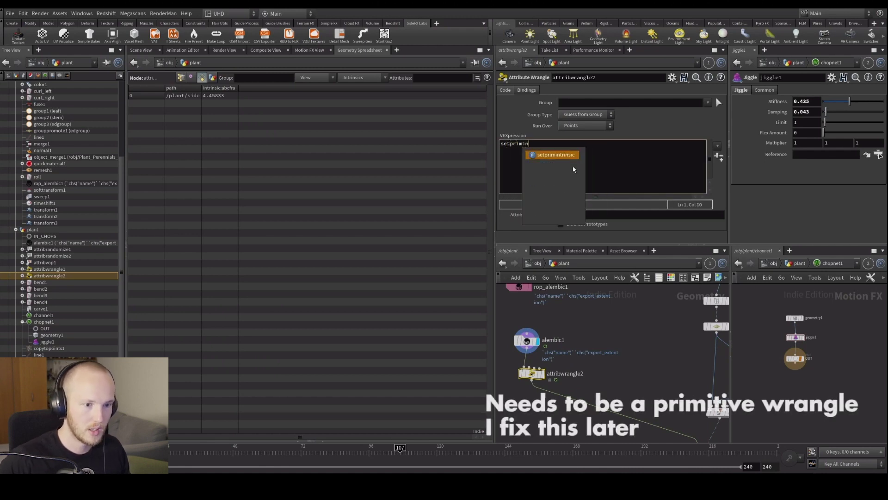
{"action": "key", "text": "Tab"}
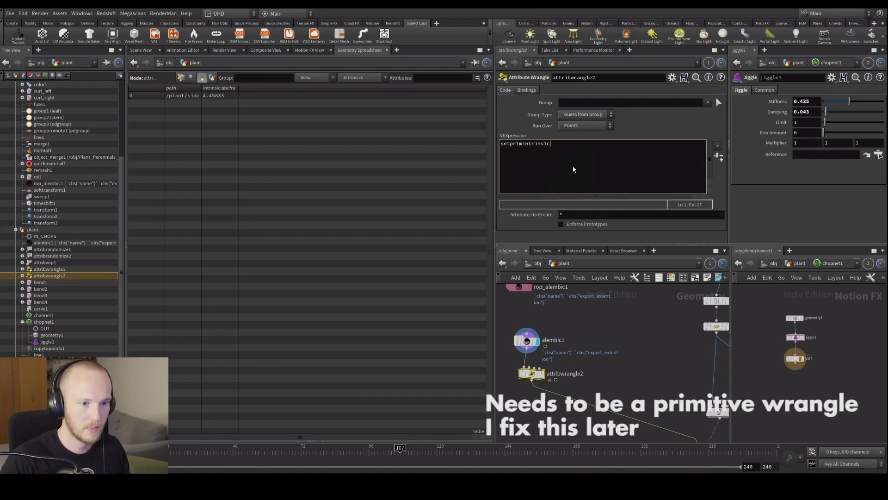
{"action": "type", "text": "("}
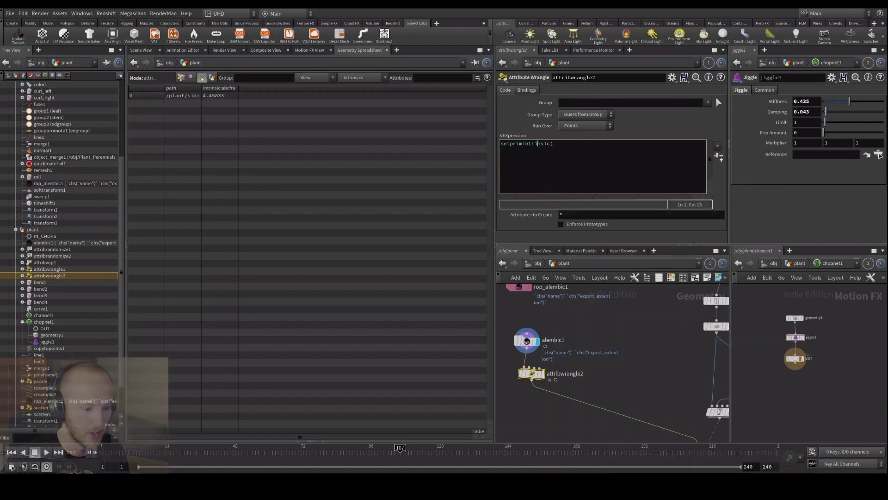
{"action": "key", "text": "F1"}
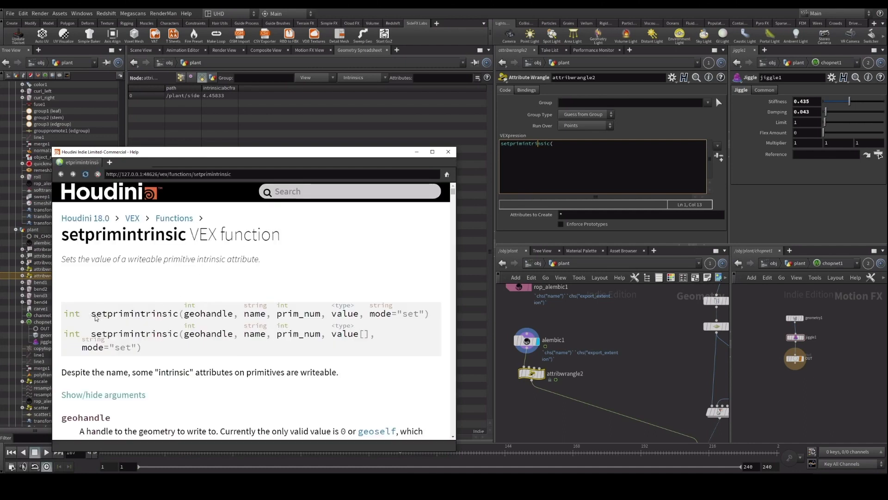
Review the setprimintrinsic signature's name, prim_num, value and mode arguments in the help
{"action": "left_click_drag", "start_coordinate": [96, 315], "coordinate": [191, 315]}
{"action": "left_click_drag", "start_coordinate": [267, 316], "coordinate": [244, 316]}
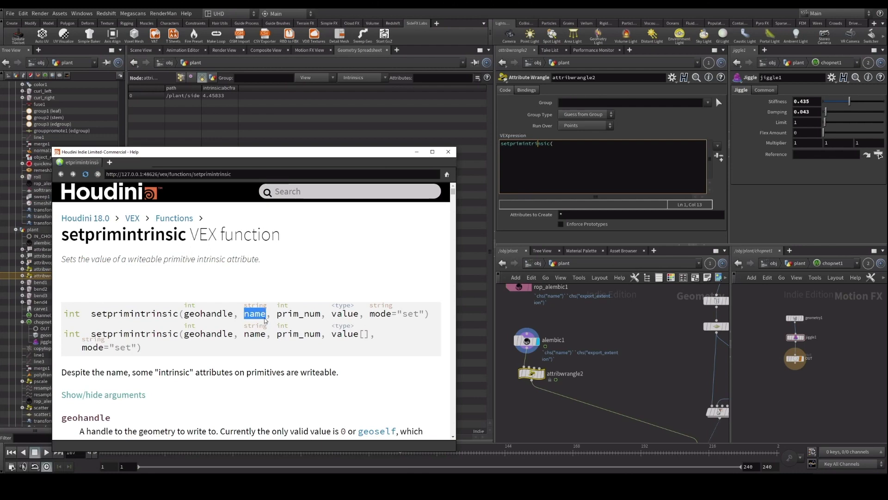
{"action": "mouse_move", "coordinate": [266, 318]}
{"action": "left_mouse_down"}
{"action": "mouse_move", "coordinate": [265, 327]}
{"action": "mouse_move", "coordinate": [273, 317]}
{"action": "left_mouse_up"}
{"action": "left_click_drag", "start_coordinate": [277, 314], "coordinate": [410, 314]}
{"action": "left_click", "coordinate": [366, 305]}
{"action": "left_click", "coordinate": [405, 319]}
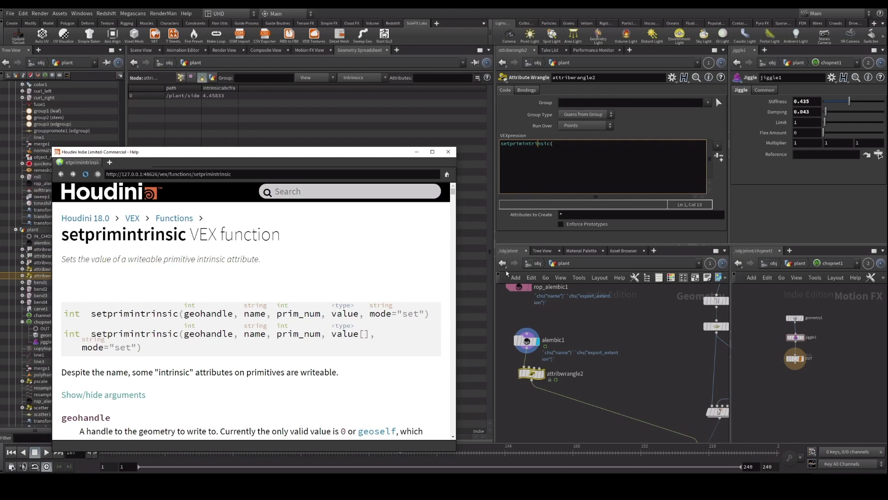
{"action": "left_click", "coordinate": [560, 170]}
{"action": "type", "text": "0, \"abcframe\", "}
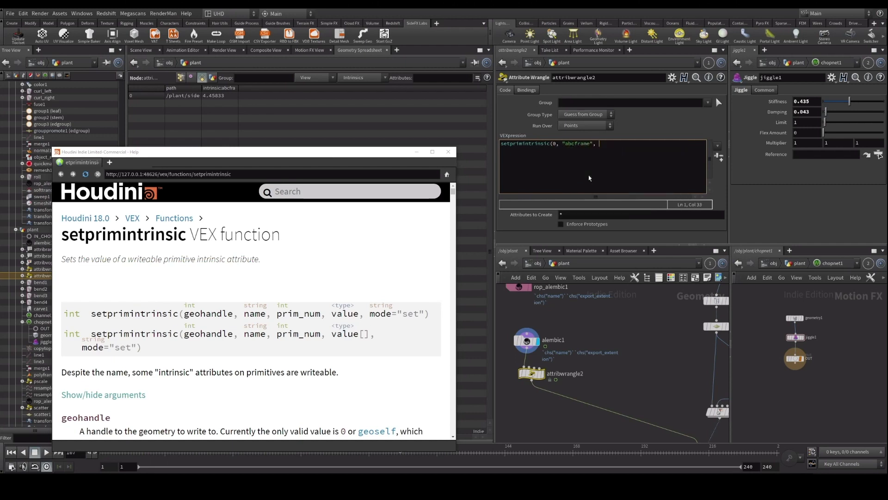
{"action": "type", "text": "@ptnum"}
{"action": "type", "text": ", @ptnum,"}
{"action": "type", "text": " 0,"}
{"action": "type", "text": " \""}
{"action": "type", "text": "set\");"}
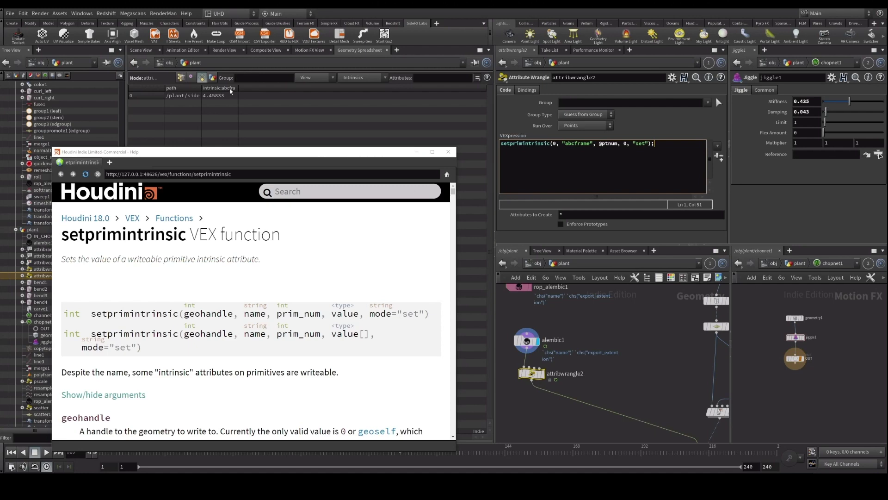
Select attribwrangle2 and widen the spreadsheet's abcframe column to read it
{"action": "left_click", "coordinate": [527, 340]}
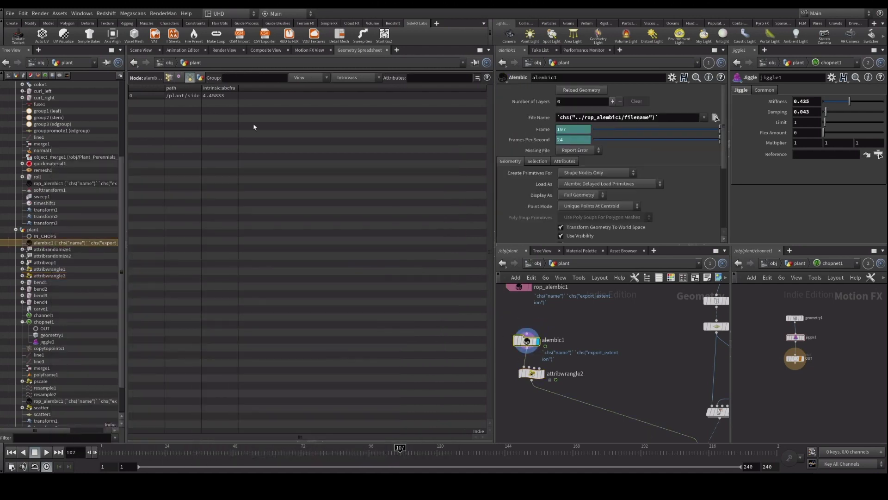
{"action": "left_click", "coordinate": [534, 373]}
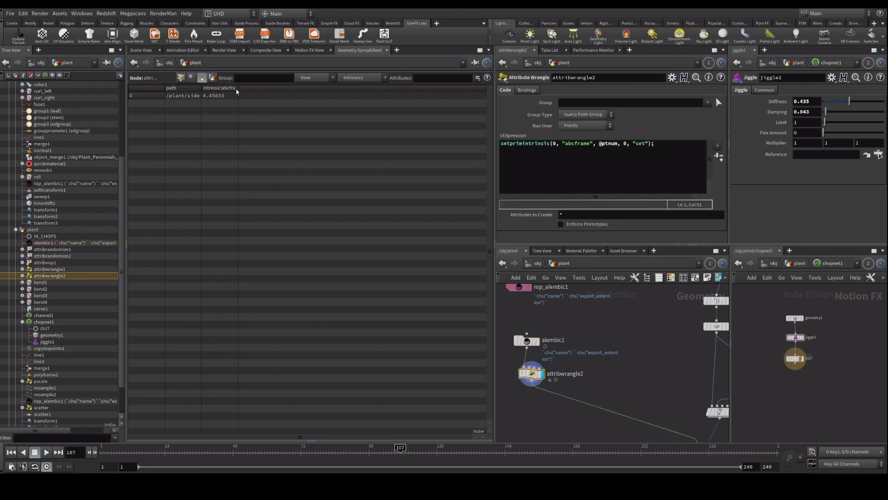
{"action": "left_click_drag", "start_coordinate": [238, 89], "coordinate": [292, 88]}
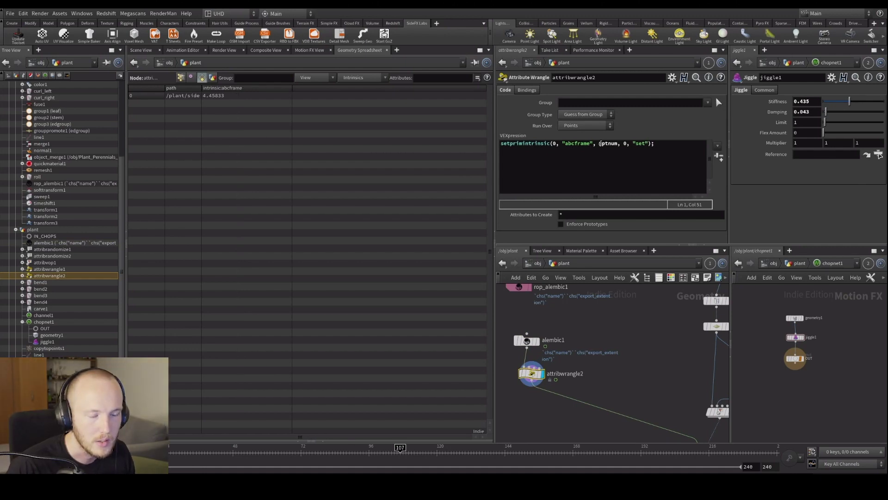
Change the setprimintrinsic value argument so abcframe is set to 1.0
{"action": "left_click", "coordinate": [616, 143]}
{"action": "key", "text": "BackSpace"}
{"action": "key", "text": "BackSpace"}
{"action": "key", "text": "BackSpace"}
{"action": "key", "text": "BackSpace"}
{"action": "key", "text": "BackSpace"}
{"action": "key", "text": "BackSpace"}
{"action": "type", "text": "0"}
{"action": "key", "text": "BackSpace"}
{"action": "type", "text": "0, "}
{"action": "type", "text": "mode ="}
{"action": "key", "text": "BackSpace"}
{"action": "key", "text": "BackSpace"}
{"action": "key", "text": "BackSpace"}
{"action": "key", "text": "BackSpace"}
{"action": "key", "text": "BackSpace"}
{"action": "key", "text": "BackSpace"}
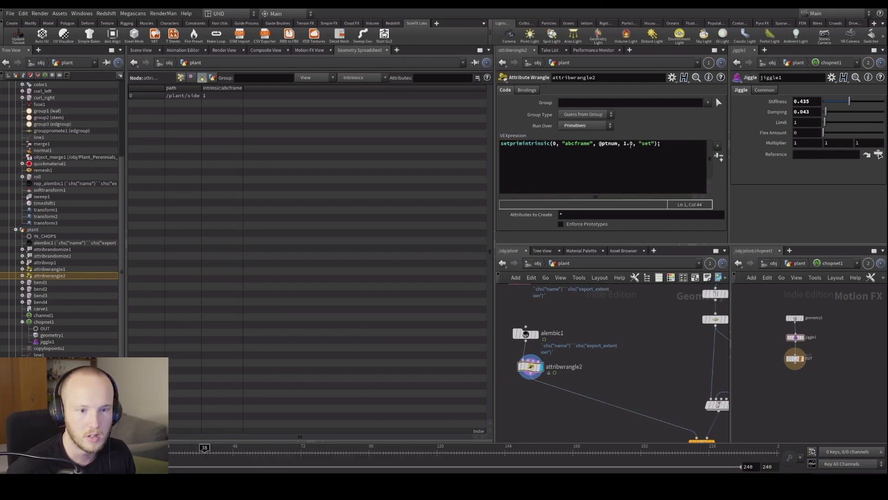
{"action": "left_click_drag", "start_coordinate": [630, 144], "coordinate": [624, 146]}
{"action": "type", "text": "2"}
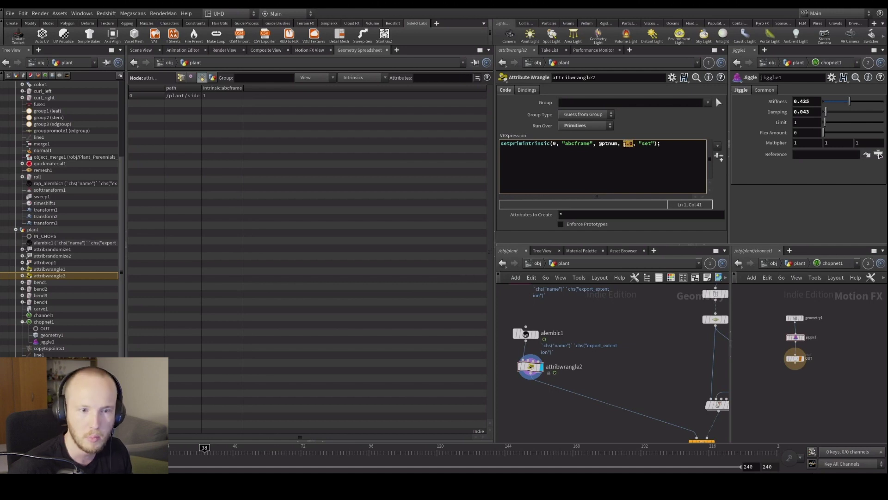
{"action": "type", "text": "@T"}
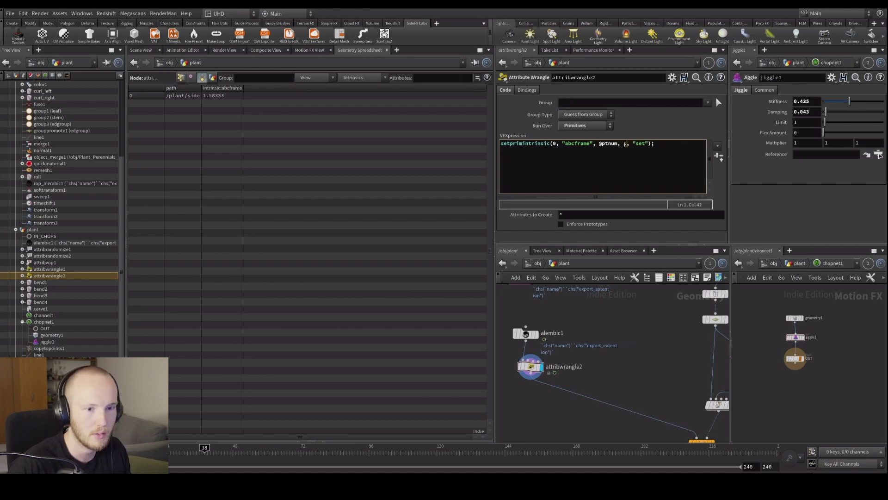
{"action": "key", "text": "ctrl+z"}
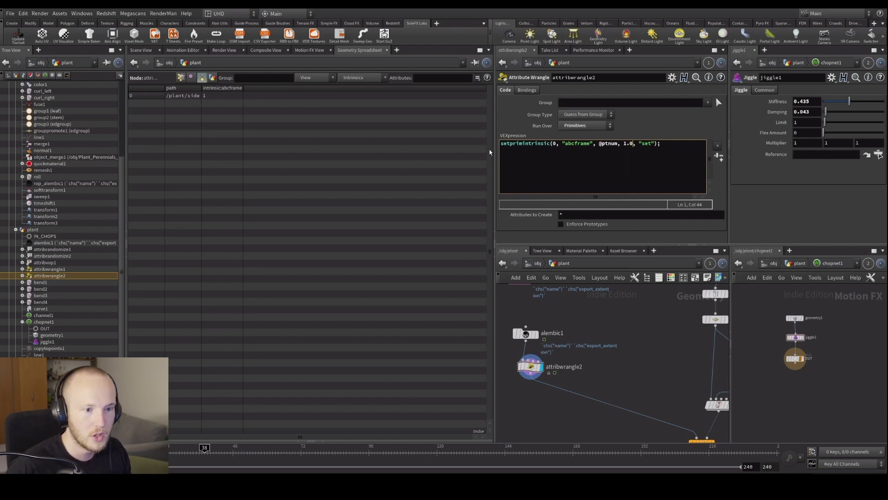
Add float grow = chf('grow'), pass grow as the abcframe value, and create the Grow parameter
{"action": "left_click", "coordinate": [504, 147]}
{"action": "key", "text": "Return"}
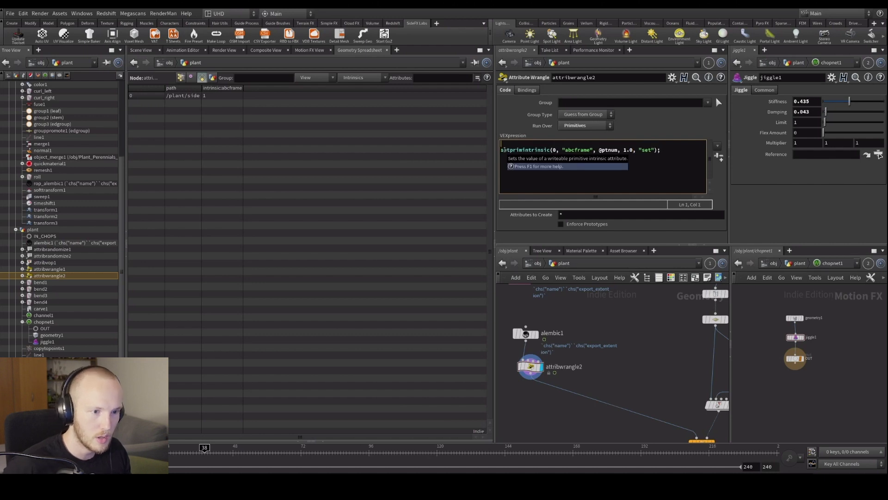
{"action": "type", "text": "float "}
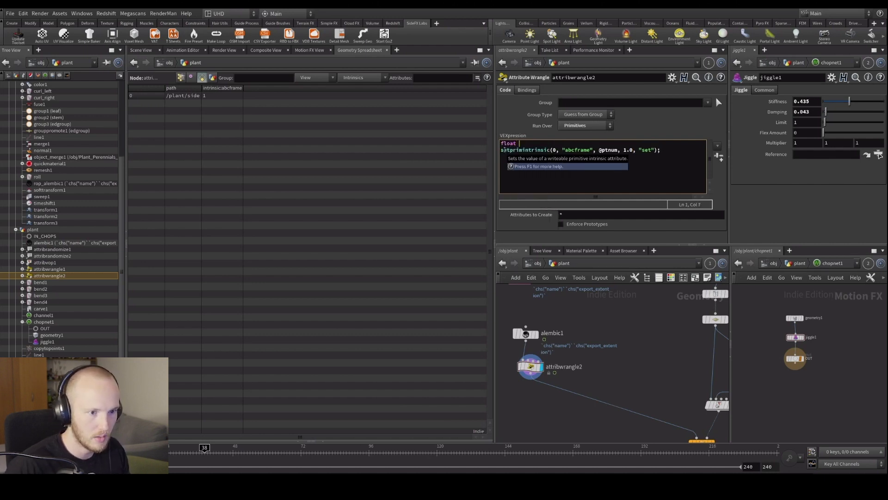
{"action": "type", "text": "grow = chf('g"}
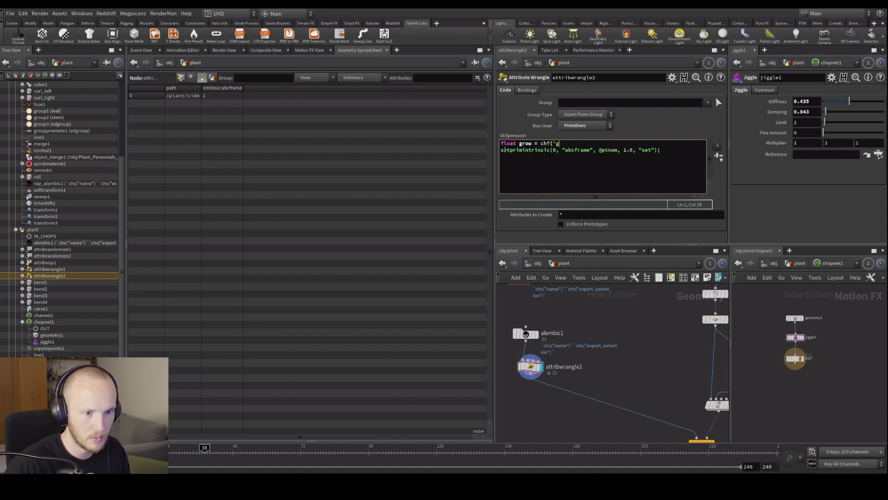
{"action": "type", "text": "grow');"}
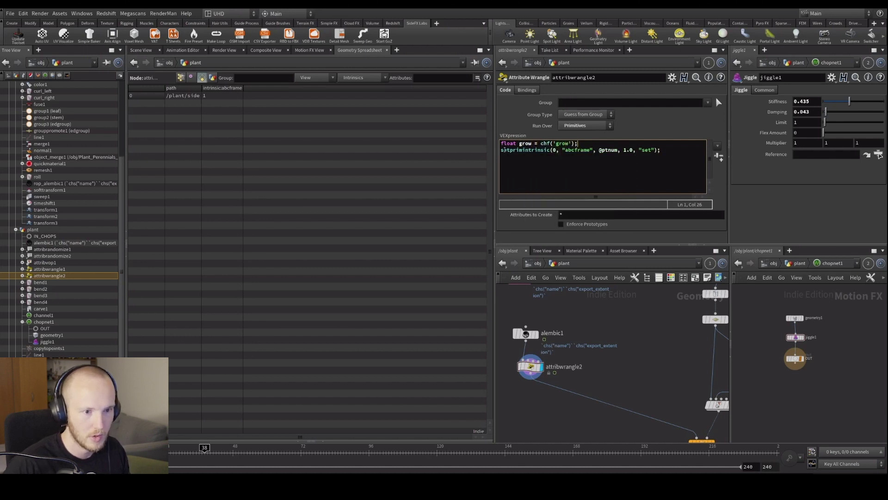
{"action": "key", "text": "BackSpace"}
{"action": "key", "text": "BackSpace"}
{"action": "key", "text": "BackSpace"}
{"action": "type", "text": "grow"}
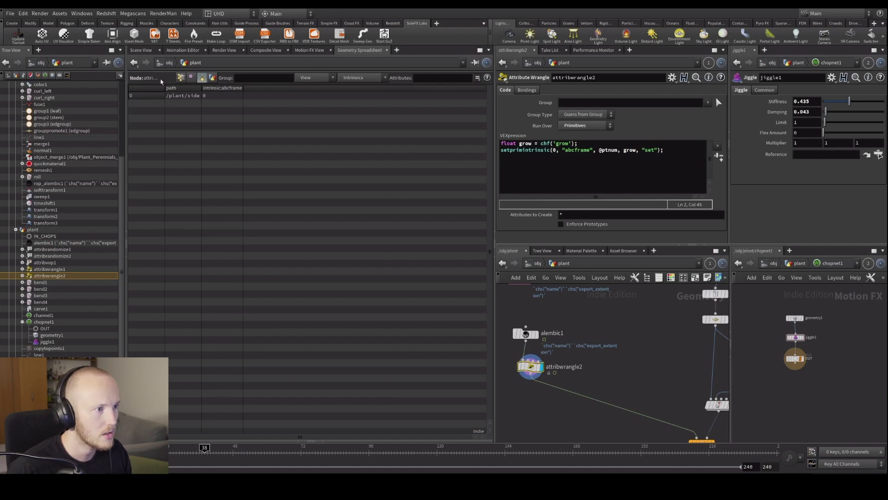
{"action": "left_click", "coordinate": [719, 156]}
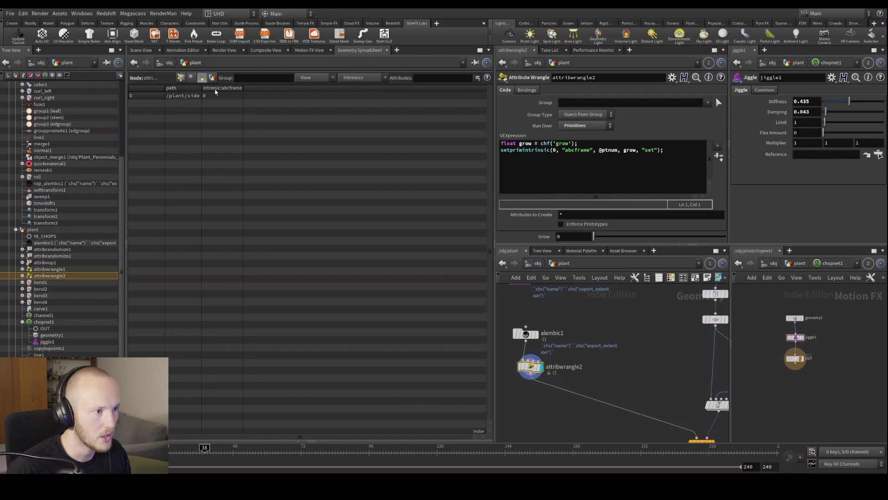
Scrub Grow up to 1 in the 3D viewport and watch the whole spiral grow
{"action": "left_click_drag", "start_coordinate": [594, 236], "coordinate": [521, 225]}
{"action": "left_click", "coordinate": [141, 50]}
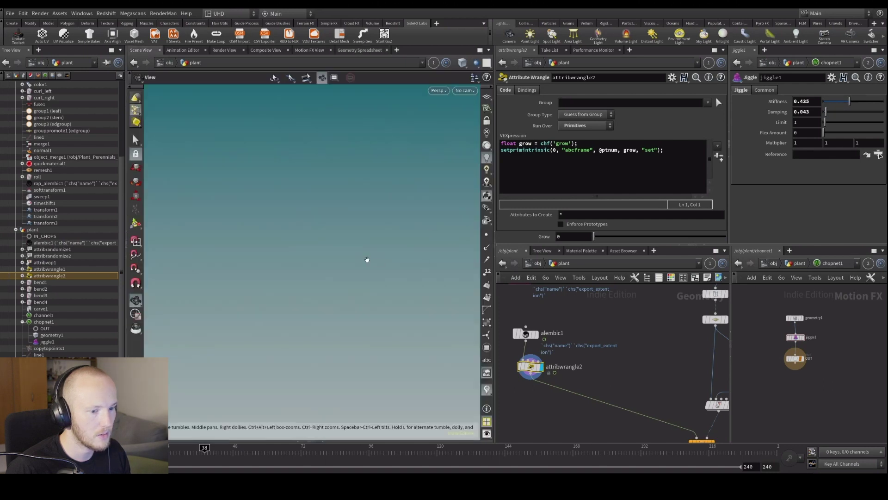
{"action": "left_click_drag", "start_coordinate": [625, 235], "coordinate": [687, 237]}
{"action": "scroll", "coordinate": [314, 255], "scroll_direction": "down", "scroll_amount": 5}
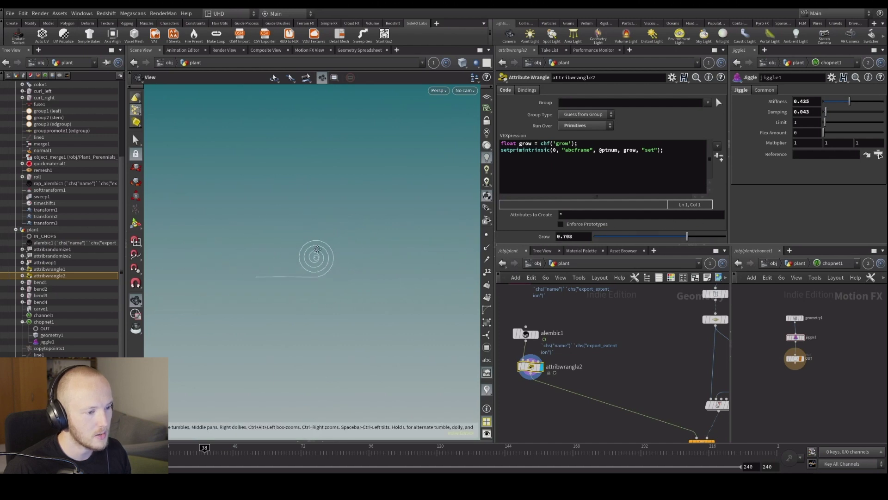
{"action": "left_click_drag", "start_coordinate": [241, 273], "coordinate": [315, 264]}
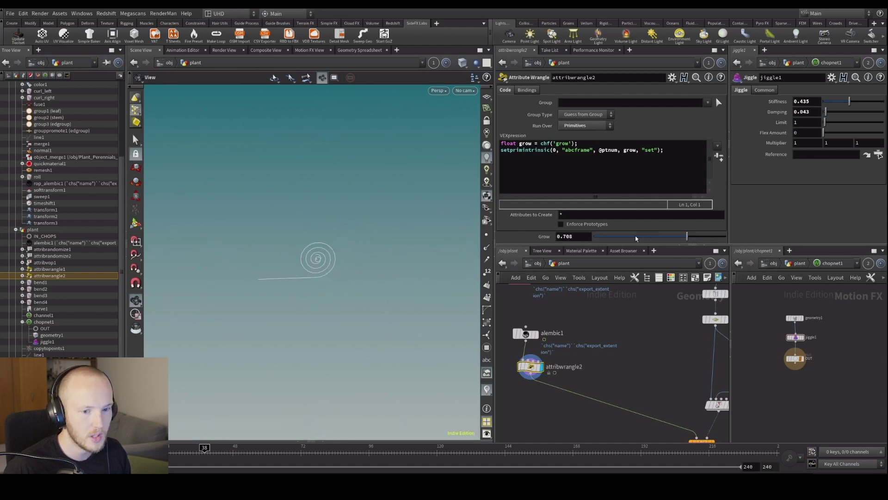
{"action": "left_click_drag", "start_coordinate": [624, 241], "coordinate": [756, 242]}
{"action": "left_click", "coordinate": [637, 150]}
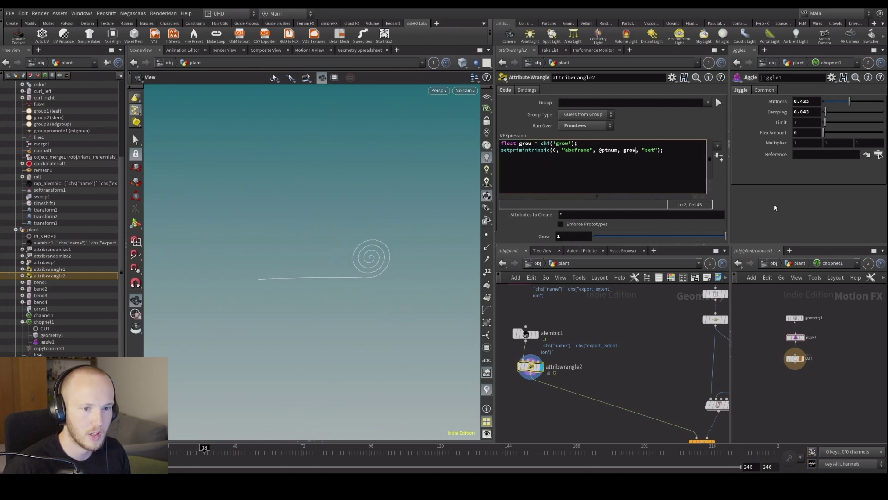
{"action": "key", "text": "BackSpace"}
{"action": "key", "text": "BackSpace"}
{"action": "key", "text": "BackSpace"}
{"action": "key", "text": "BackSpace"}
{"action": "type", "text": "@f"}
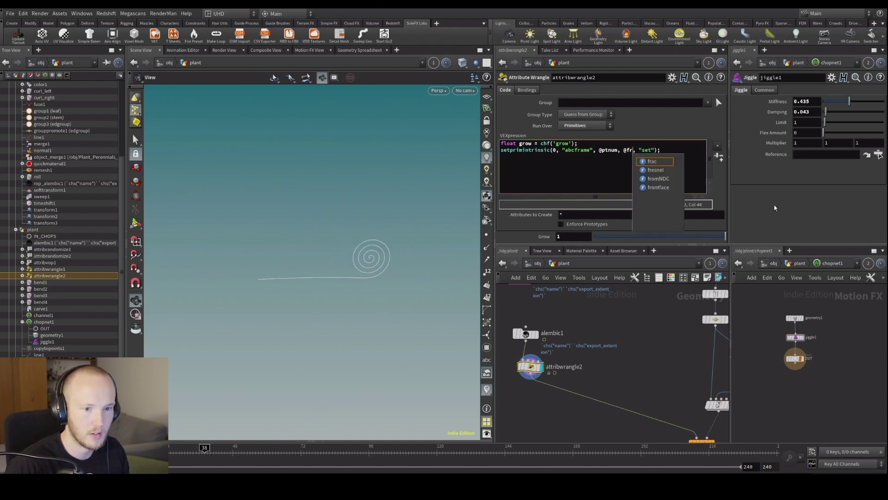
{"action": "type", "text": "rame"}
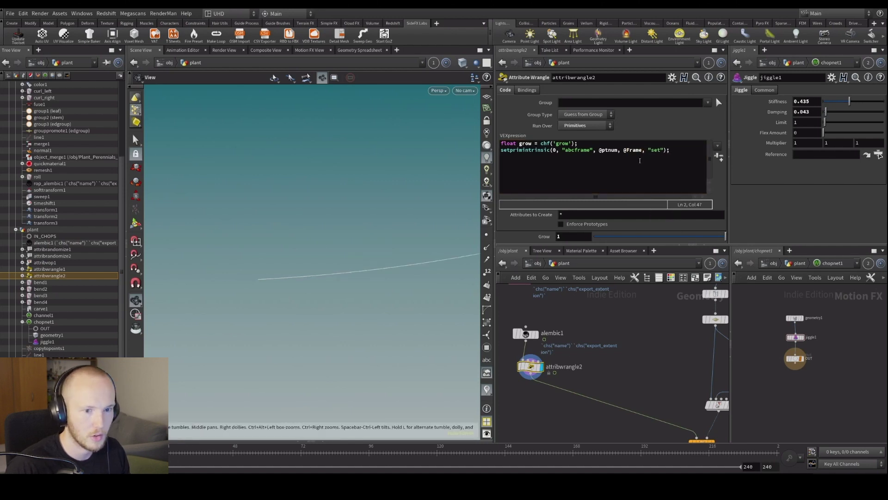
{"action": "key", "text": "BackSpace"}
{"action": "key", "text": "BackSpace"}
{"action": "key", "text": "BackSpace"}
{"action": "key", "text": "BackSpace"}
{"action": "key", "text": "BackSpace"}
{"action": "type", "text": "Time"}
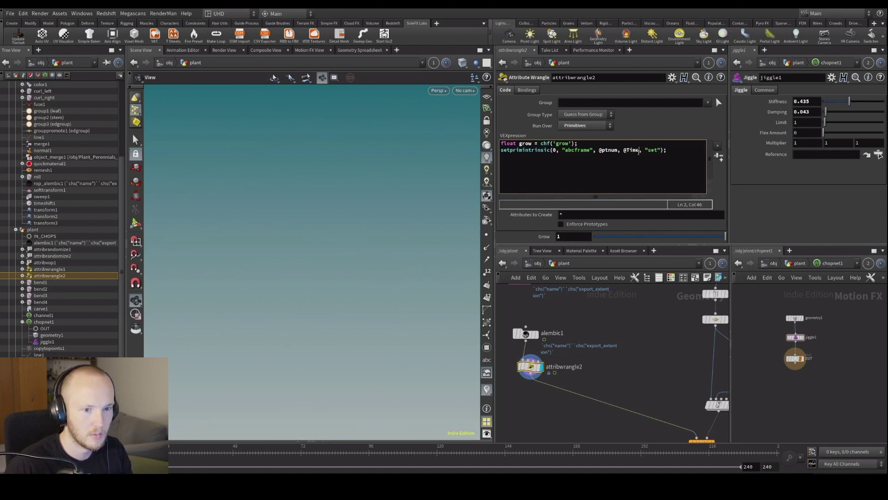
{"action": "type", "text": "/3"}
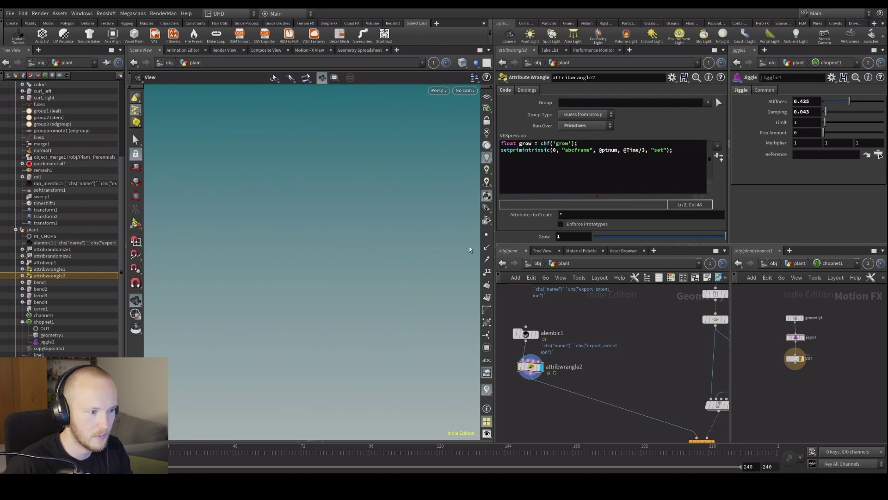
{"action": "key", "text": "Up"}
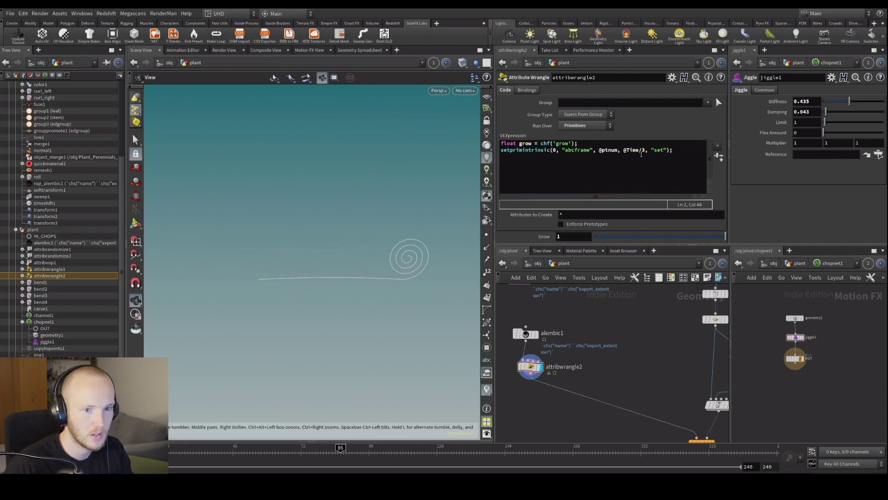
{"action": "left_click", "coordinate": [643, 151]}
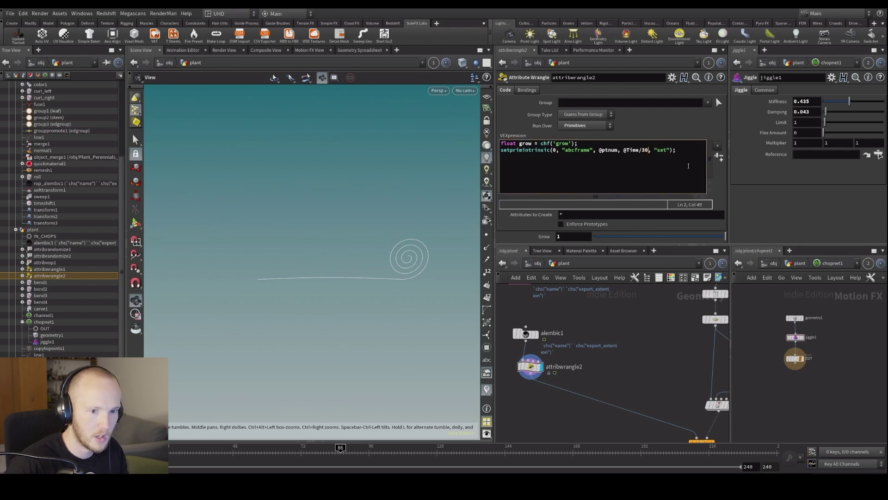
{"action": "type", "text": "0"}
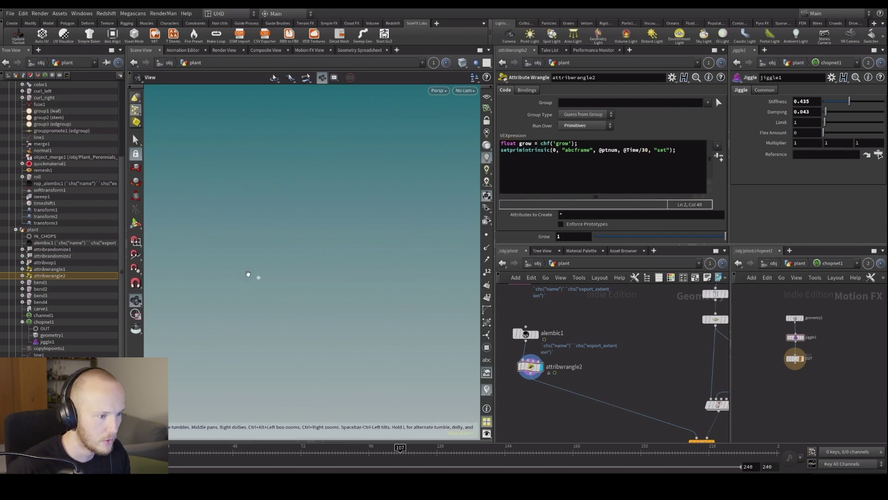
{"action": "type", "text": "f"}
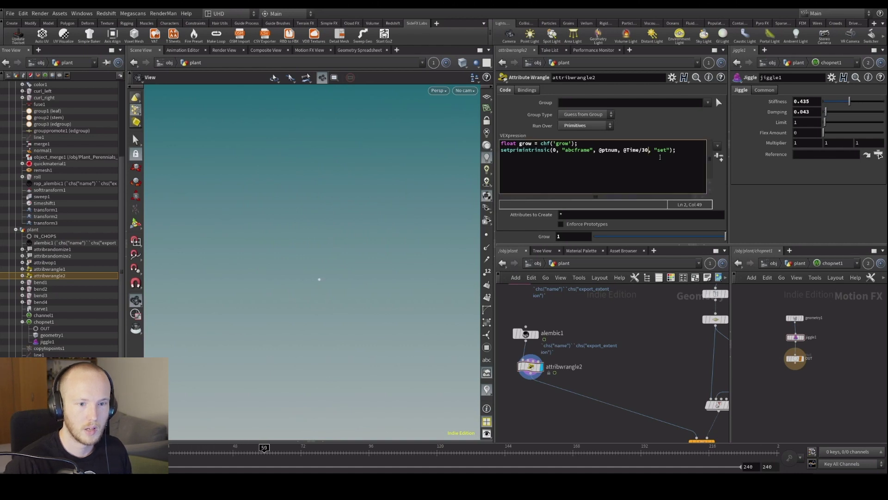
{"action": "key", "text": "BackSpace"}
{"action": "key", "text": "BackSpace"}
{"action": "key", "text": "BackSpace"}
{"action": "key", "text": "BackSpace"}
{"action": "key", "text": "BackSpace"}
{"action": "key", "text": "BackSpace"}
{"action": "key", "text": "BackSpace"}
{"action": "key", "text": "BackSpace"}
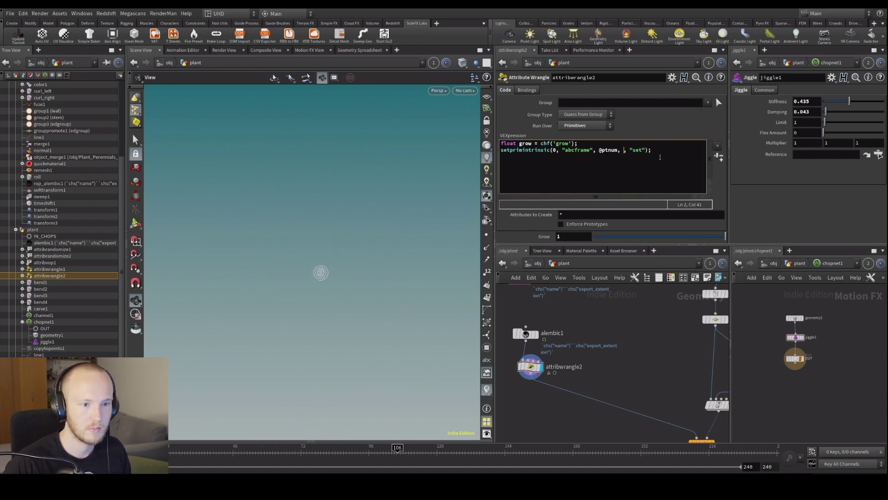
{"action": "type", "text": "grow"}
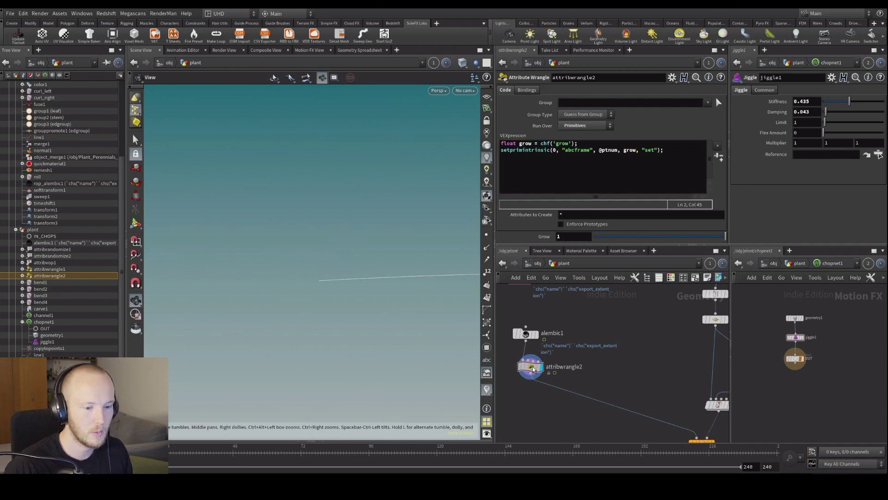
Cut attribwrangle2 from the network and make copytopoints1 the current node
{"action": "key", "text": "Delete"}
{"action": "middle_click_drag", "start_coordinate": [626, 417], "coordinate": [596, 372]}
{"action": "left_click", "coordinate": [600, 333]}
{"action": "key", "text": "Escape"}
{"action": "left_click", "coordinate": [600, 324]}
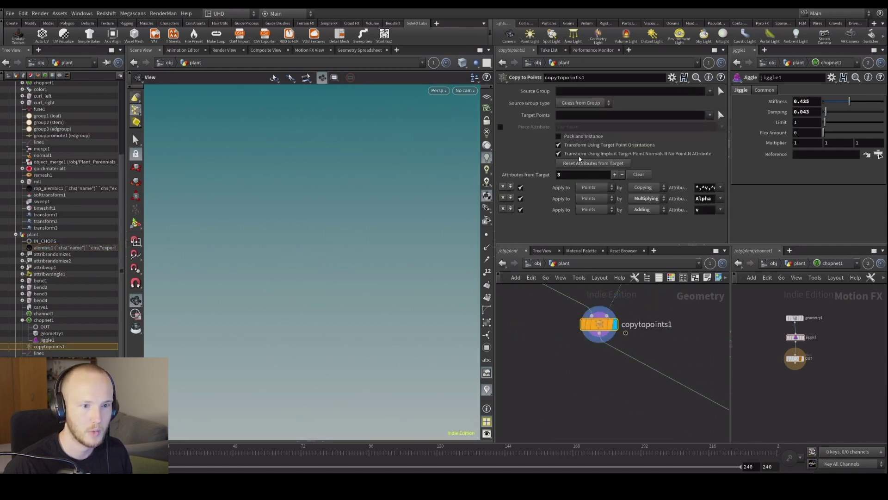
Paste the wrangle below copytopoints1, view abcframe in the spreadsheet, and set Grow to 0
{"action": "left_click", "coordinate": [359, 50]}
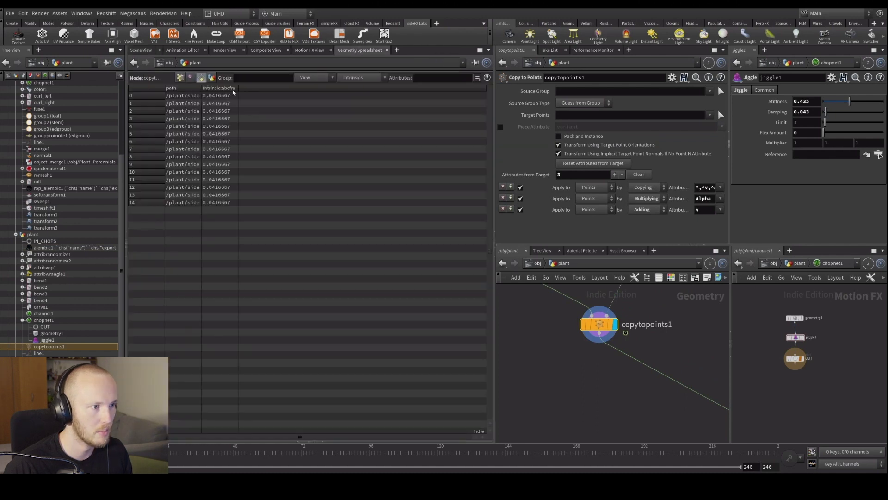
{"action": "left_click_drag", "start_coordinate": [237, 91], "coordinate": [275, 90]}
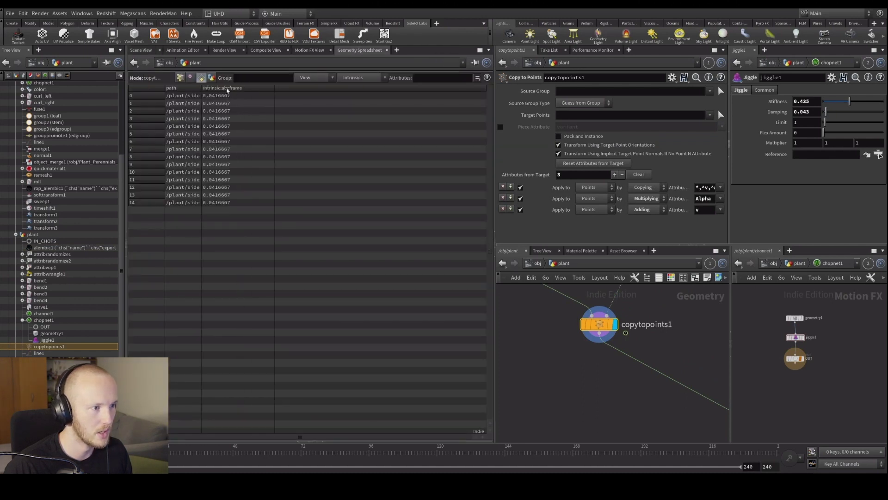
{"action": "key", "text": "ctrl+v"}
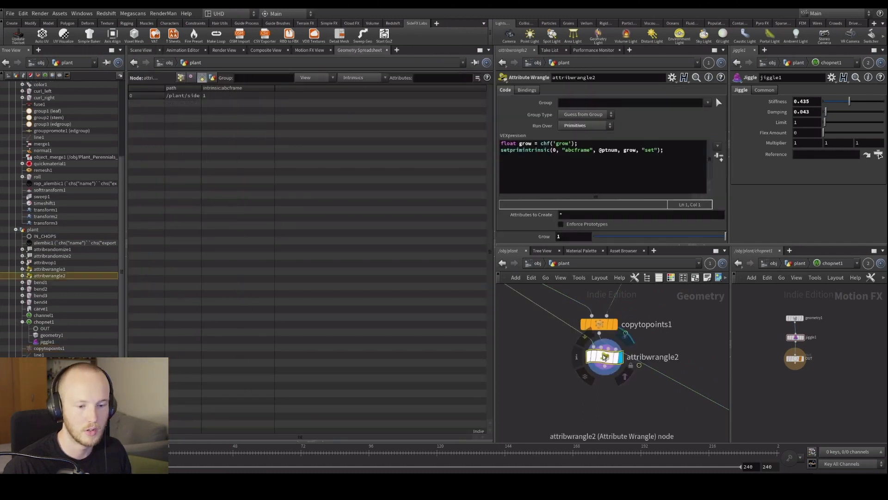
{"action": "left_click_drag", "start_coordinate": [615, 361], "coordinate": [615, 364]}
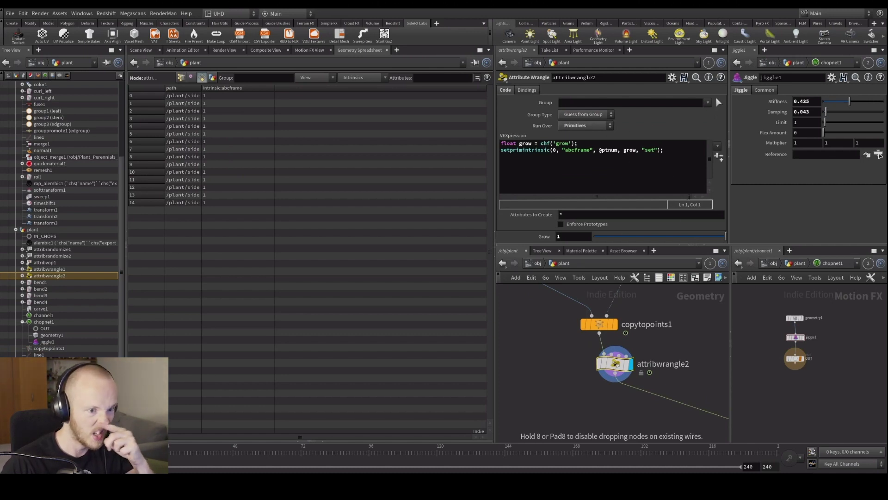
{"action": "left_click_drag", "start_coordinate": [681, 235], "coordinate": [477, 229]}
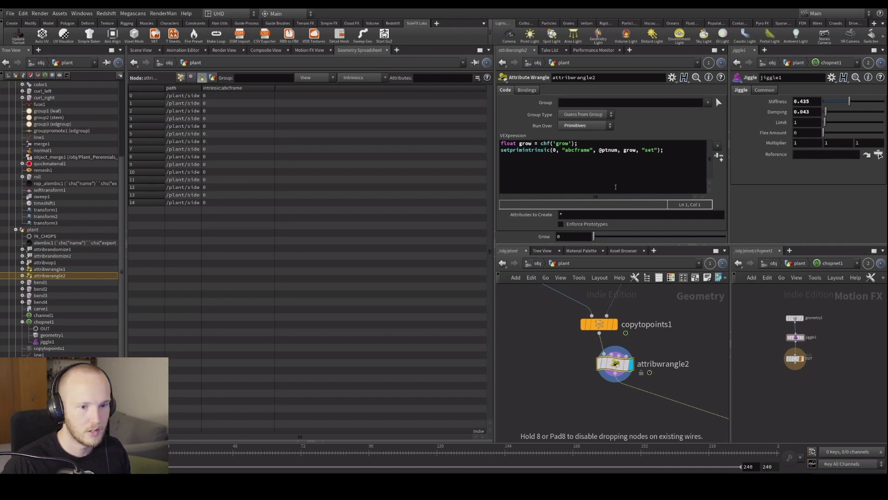
Keyframe the wrangle's Grow parameter at its current value of 0
{"action": "left_click", "coordinate": [585, 146]}
{"action": "left_click_drag", "start_coordinate": [541, 143], "coordinate": [594, 142]}
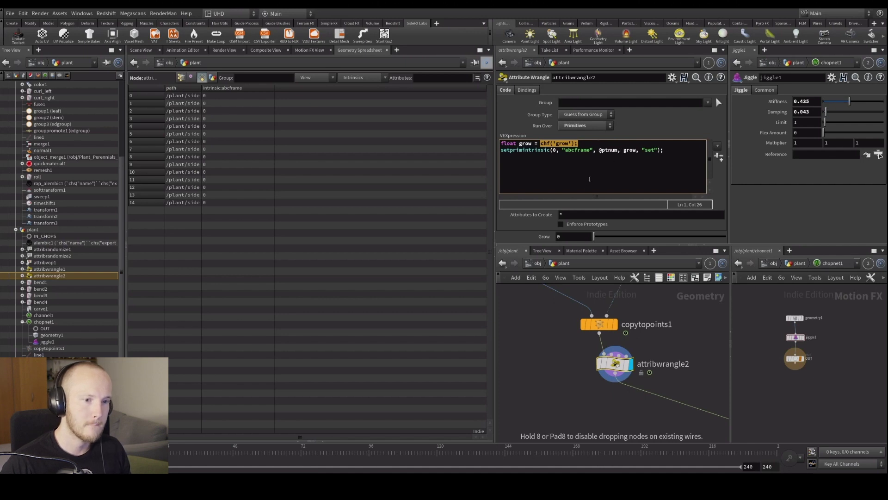
{"action": "left_click", "coordinate": [543, 237], "text": "alt"}
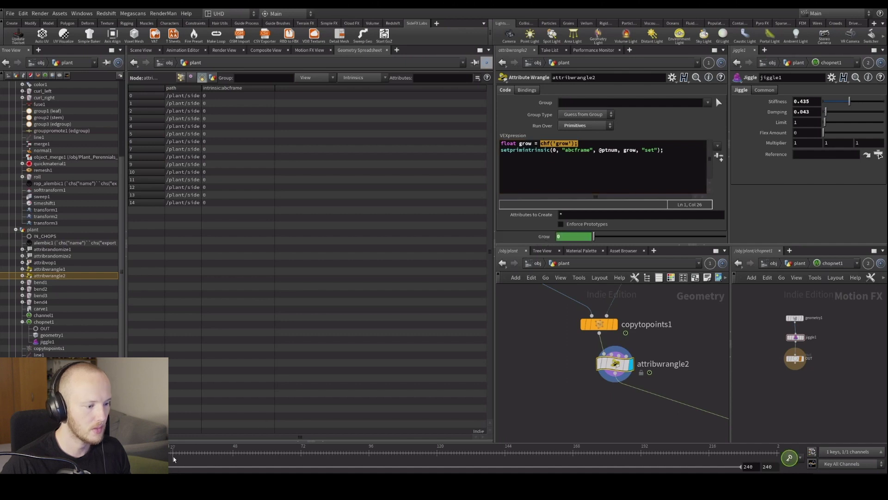
{"action": "key", "text": "ctrl+z"}
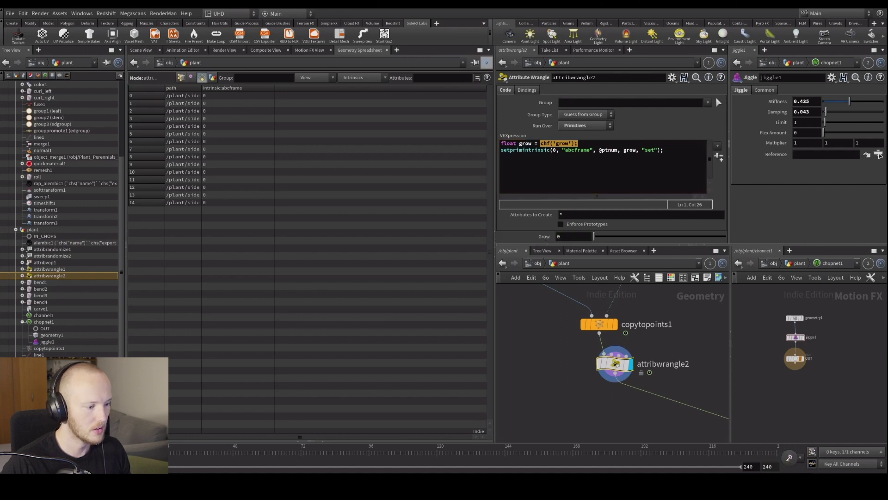
{"action": "left_click", "coordinate": [543, 238], "text": "alt"}
Go to frame 102 and frame the geometry in the 3D Scene View
{"action": "key", "text": "Up"}
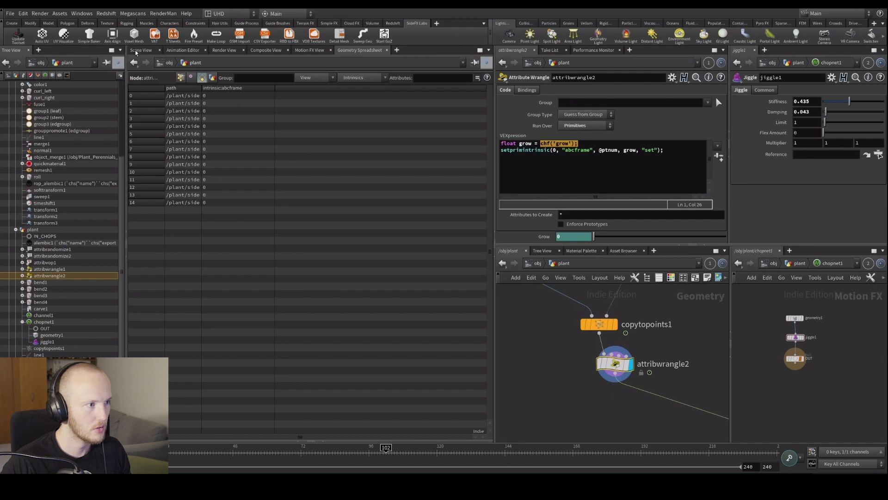
{"action": "left_click", "coordinate": [141, 50]}
{"action": "key", "text": "f"}
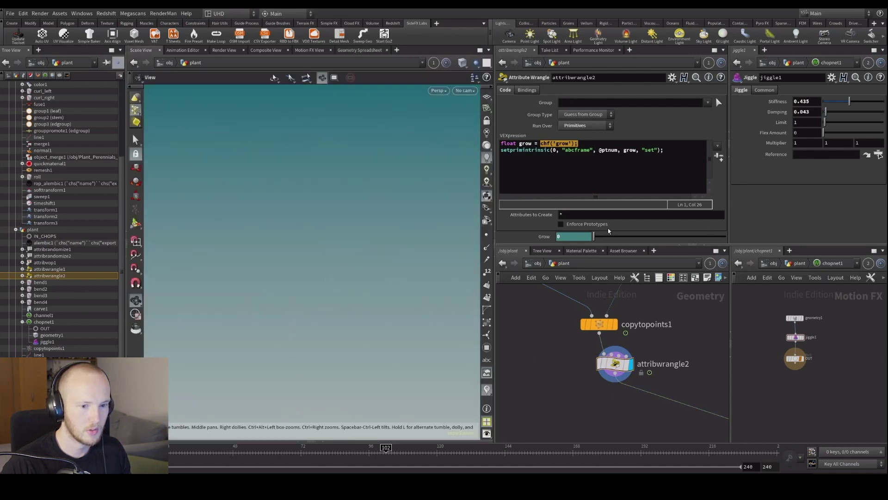
Raise Grow so the strands lengthen, and scrub the timeline to watch regrowth
{"action": "left_click_drag", "start_coordinate": [623, 236], "coordinate": [725, 237]}
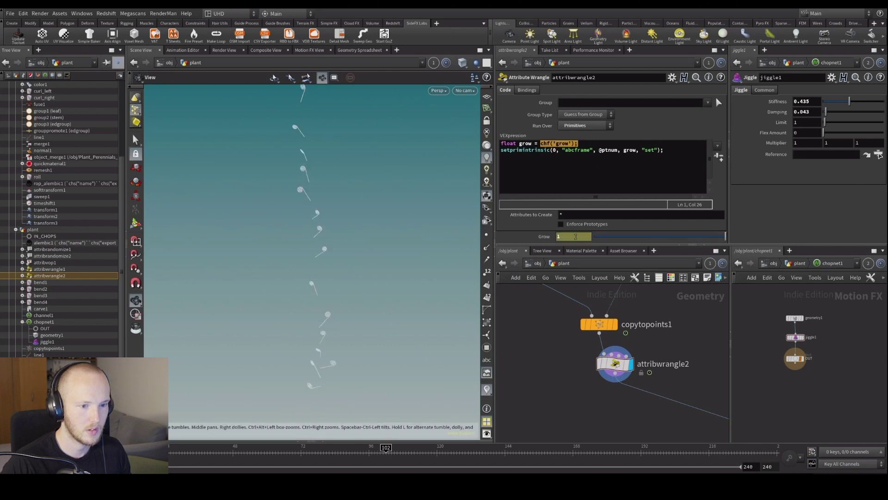
{"action": "mouse_move", "coordinate": [580, 236]}
{"action": "middle_mouse_down"}
{"action": "mouse_move", "coordinate": [580, 218]}
{"action": "mouse_move", "coordinate": [604, 225]}
{"action": "mouse_move", "coordinate": [583, 245]}
{"action": "middle_mouse_up"}
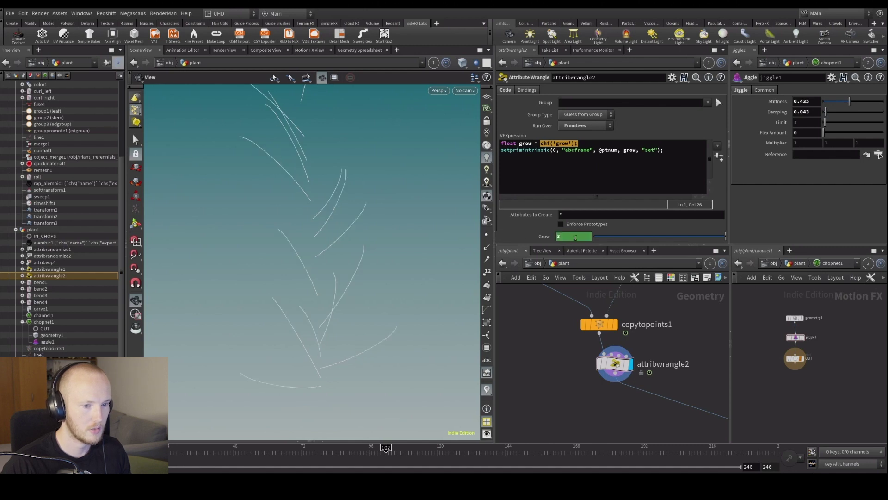
{"action": "left_click_drag", "start_coordinate": [260, 452], "coordinate": [417, 452]}
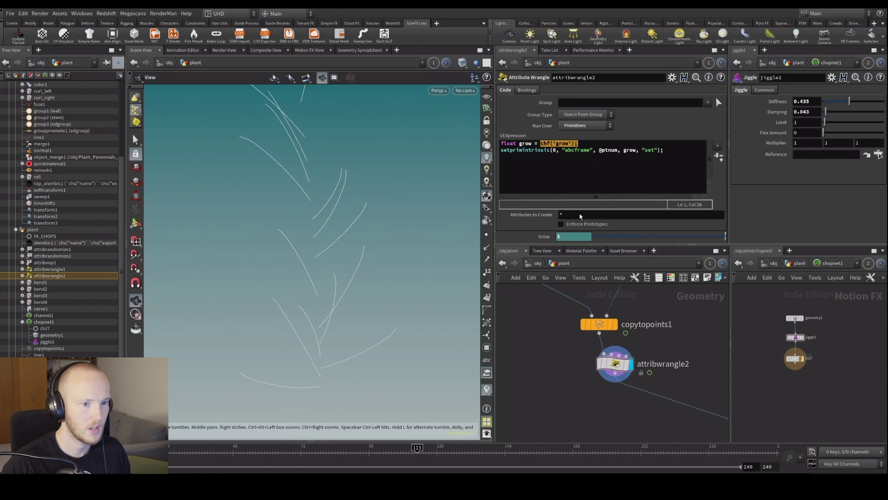
{"action": "left_click", "coordinate": [603, 144]}
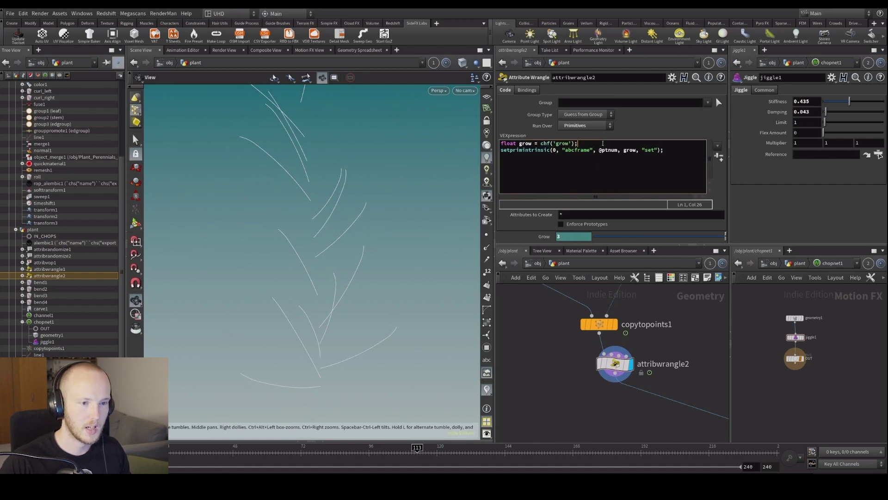
{"action": "key", "text": "Return"}
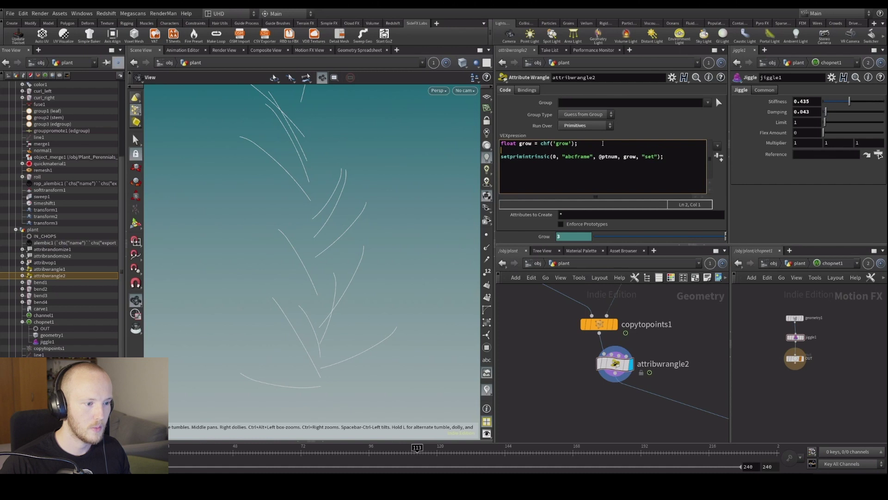
{"action": "type", "text": "grow "}
{"action": "type", "text": "-= @cruv"}
{"action": "type", "text": "urveu;"}
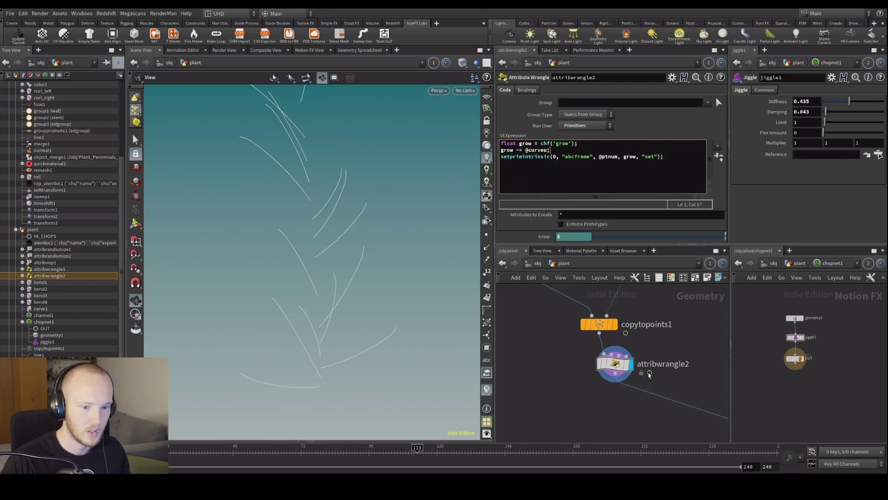
Display attribvop1 and check copytopoints1's curveu point attribute in the Geometry Spreadsheet
{"action": "left_click", "coordinate": [614, 324]}
{"action": "scroll", "coordinate": [600, 354], "scroll_direction": "down", "scroll_amount": 2}
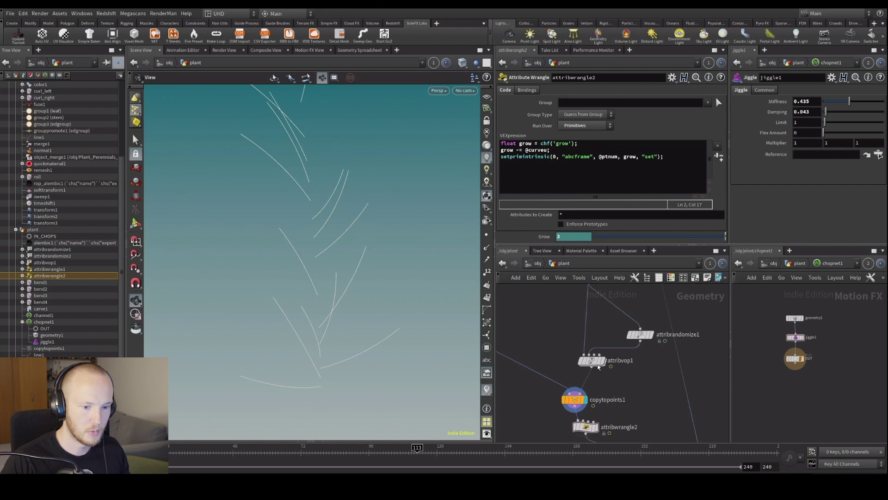
{"action": "left_click", "coordinate": [606, 346]}
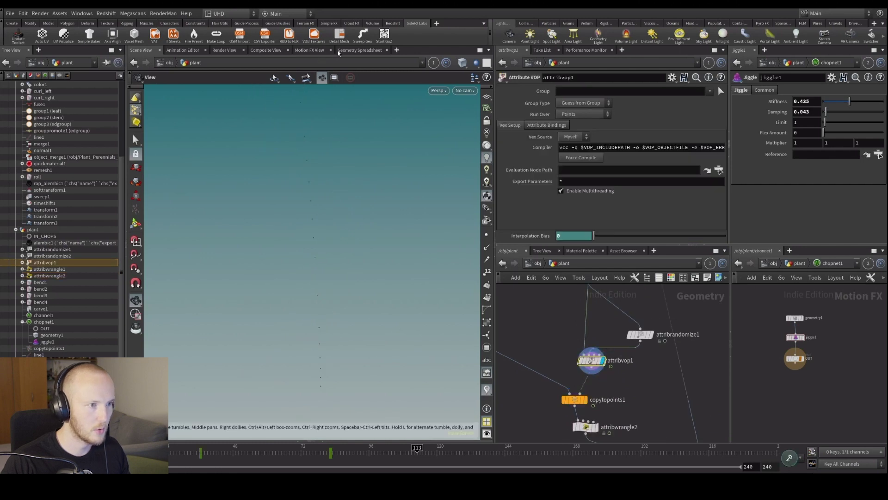
{"action": "left_click", "coordinate": [341, 50]}
{"action": "left_click", "coordinate": [171, 77]}
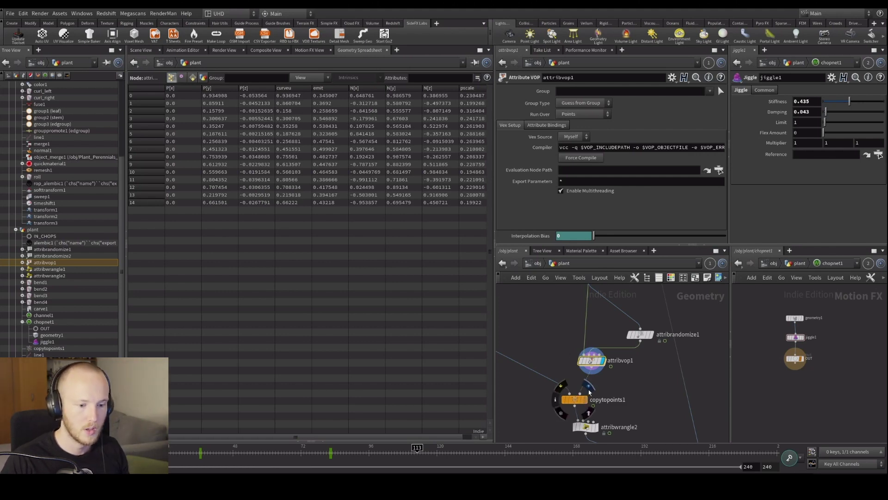
{"action": "left_click", "coordinate": [574, 400]}
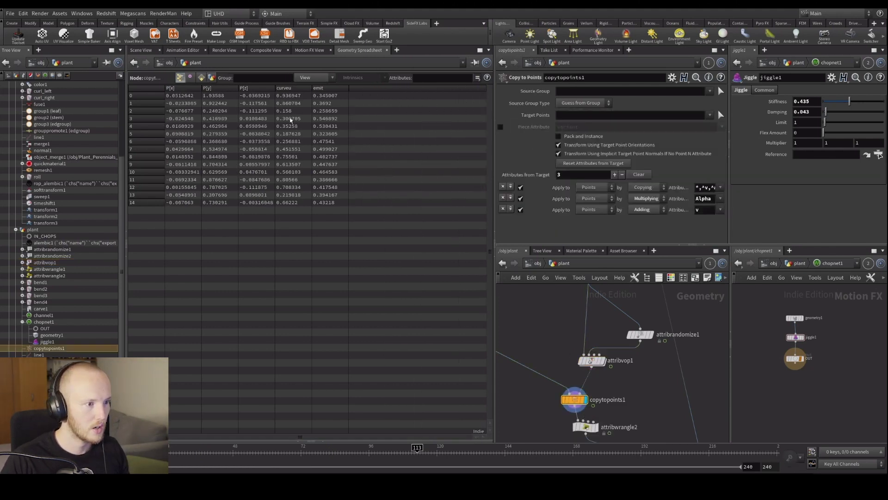
{"action": "middle_click_drag", "start_coordinate": [525, 361], "coordinate": [515, 322]}
{"action": "left_click", "coordinate": [574, 392]}
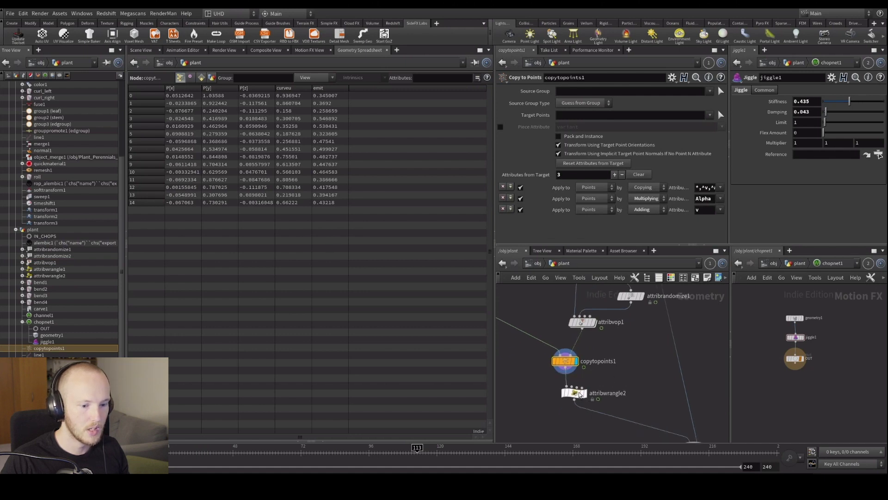
{"action": "triple_click", "coordinate": [532, 150]}
{"action": "key", "text": "BackSpace"}
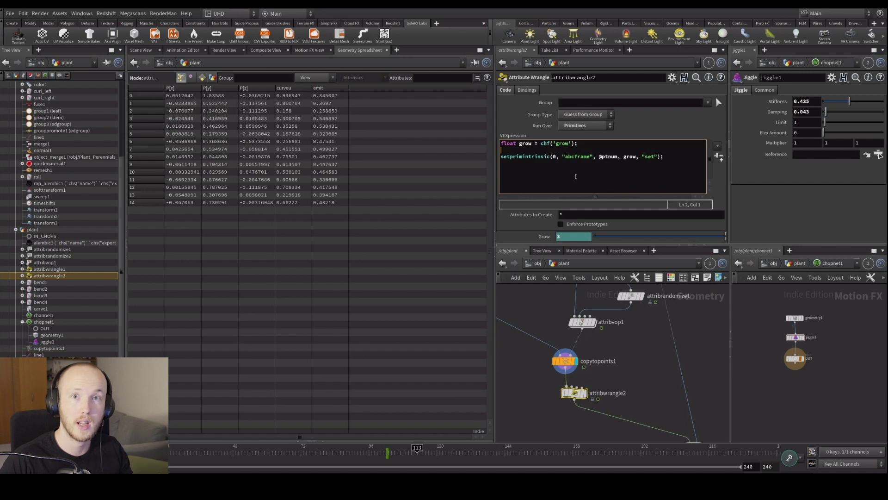
{"action": "type", "text": "float curveu = point("}
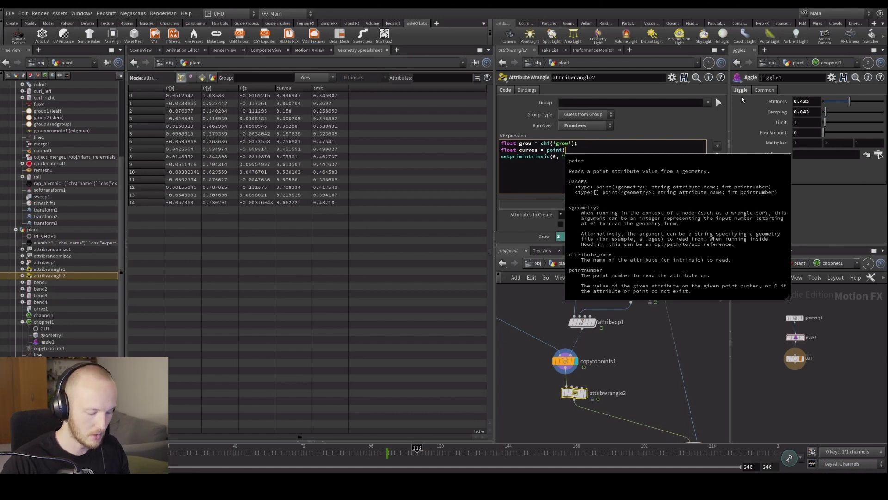
{"action": "type", "text": "0, \"c"}
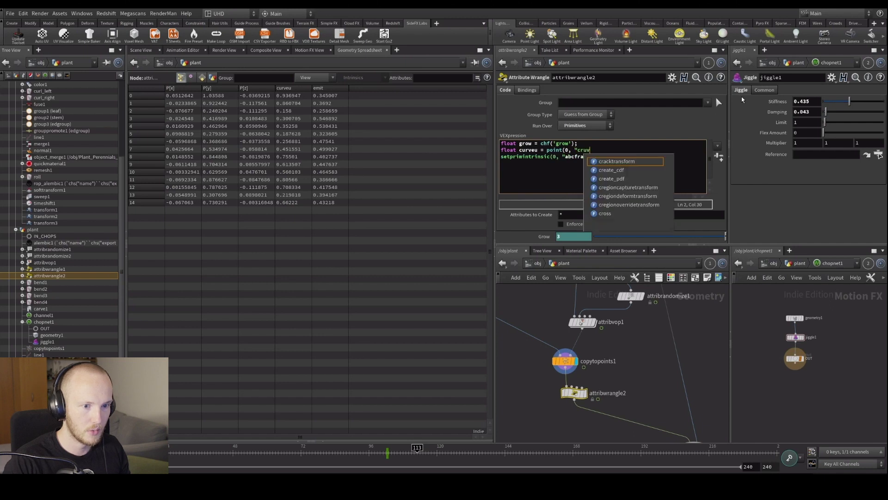
{"action": "type", "text": "urveu\", @ptnum);"}
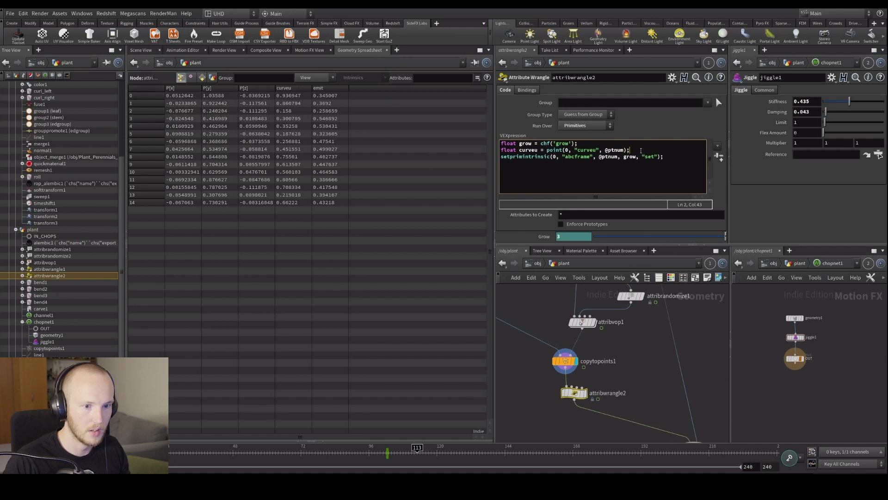
{"action": "key", "text": "Return"}
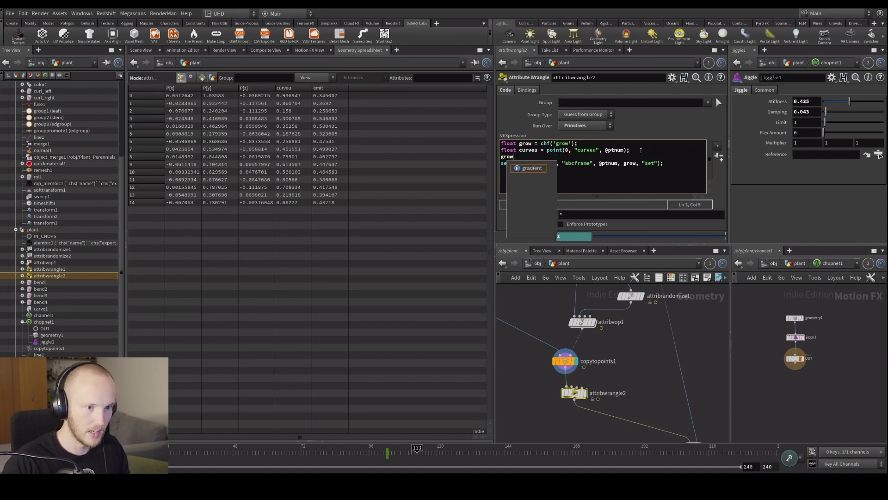
{"action": "type", "text": "grow -= curveu;"}
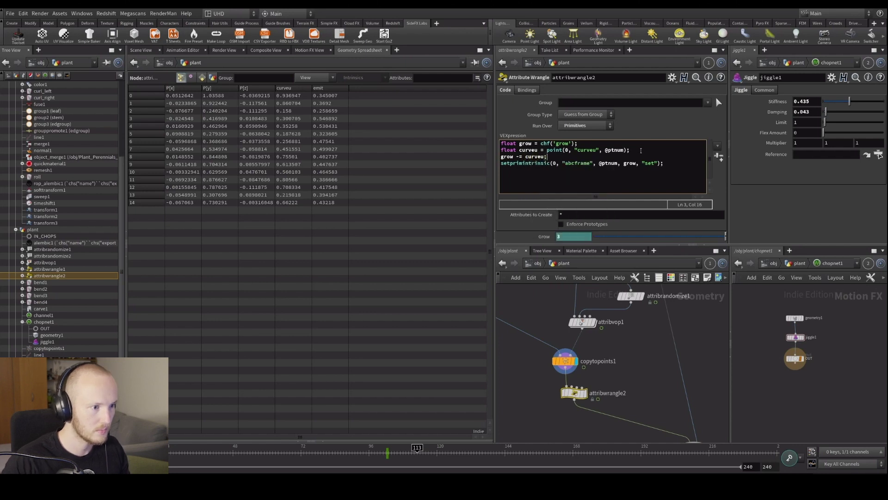
{"action": "left_click", "coordinate": [202, 77]}
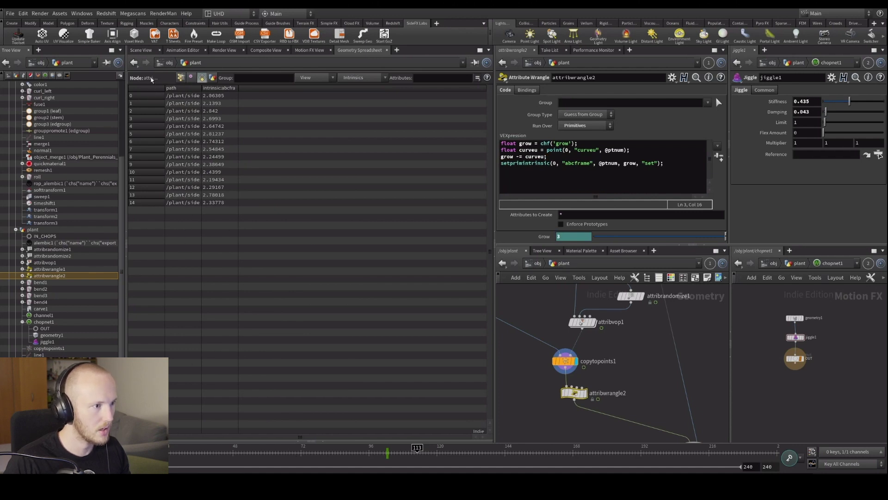
Scrub frames and orbit in the 3D view to watch branches grow and shrink
{"action": "left_click", "coordinate": [139, 51]}
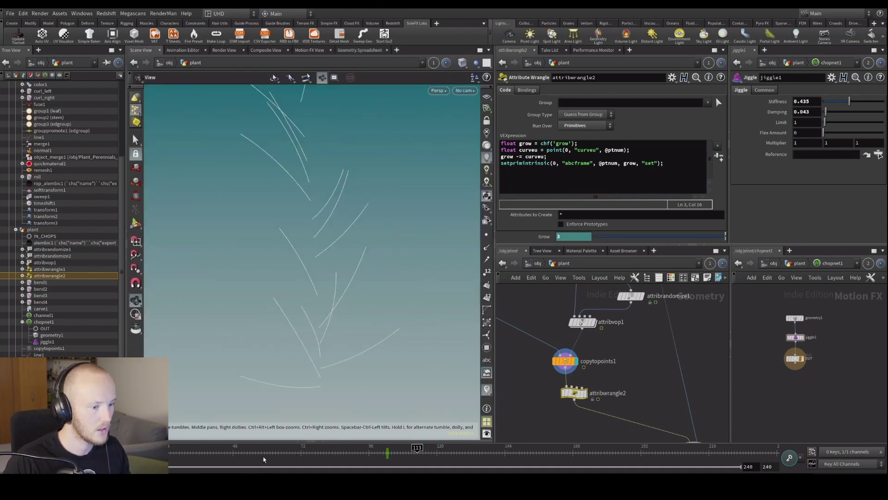
{"action": "left_click", "coordinate": [204, 451]}
{"action": "left_click_drag", "start_coordinate": [198, 464], "coordinate": [301, 452]}
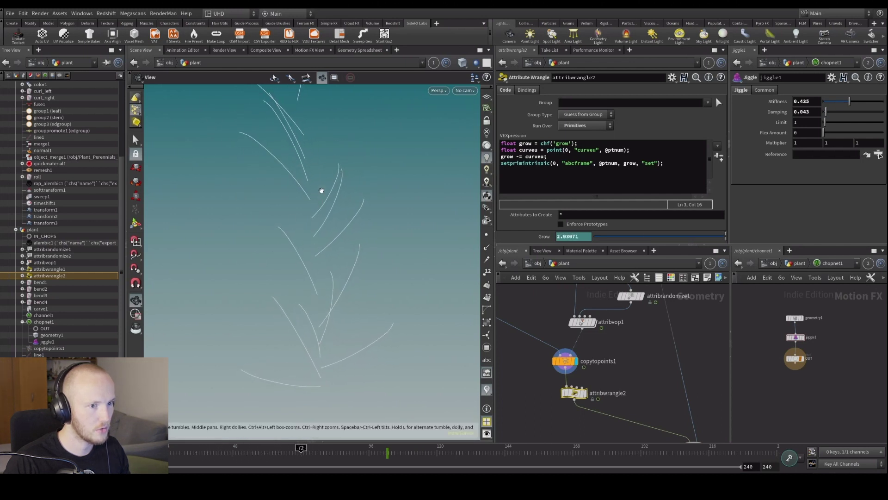
{"action": "left_click_drag", "start_coordinate": [321, 208], "coordinate": [290, 451]}
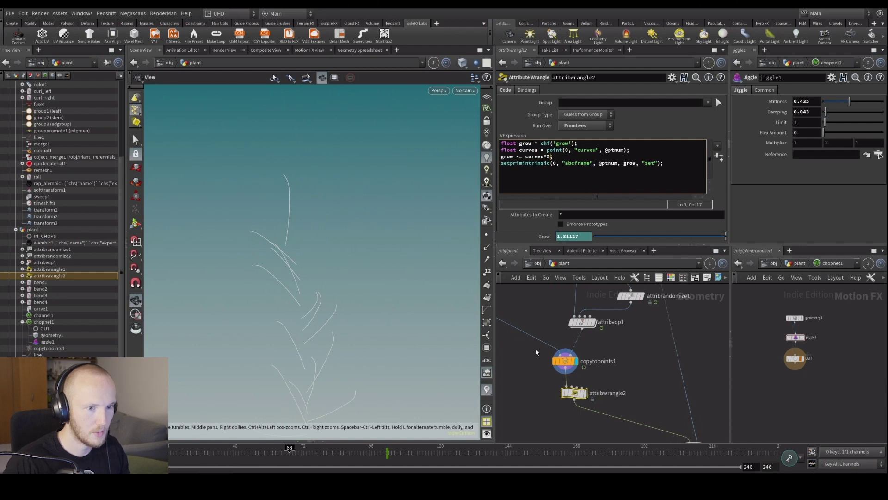
{"action": "left_click_drag", "start_coordinate": [253, 451], "coordinate": [237, 458]}
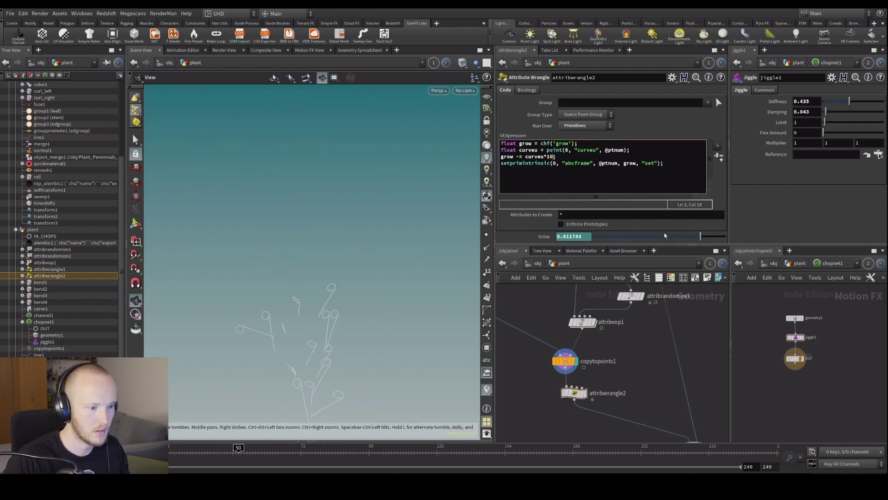
Display attribwrangle2, adjust the curveu multiplier, and play back the growth
{"action": "left_click", "coordinate": [586, 392]}
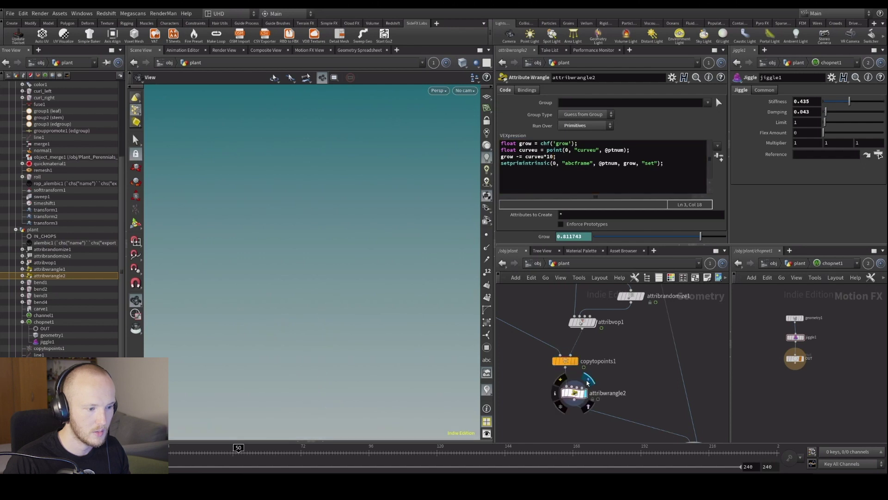
{"action": "key", "text": "BackSpace"}
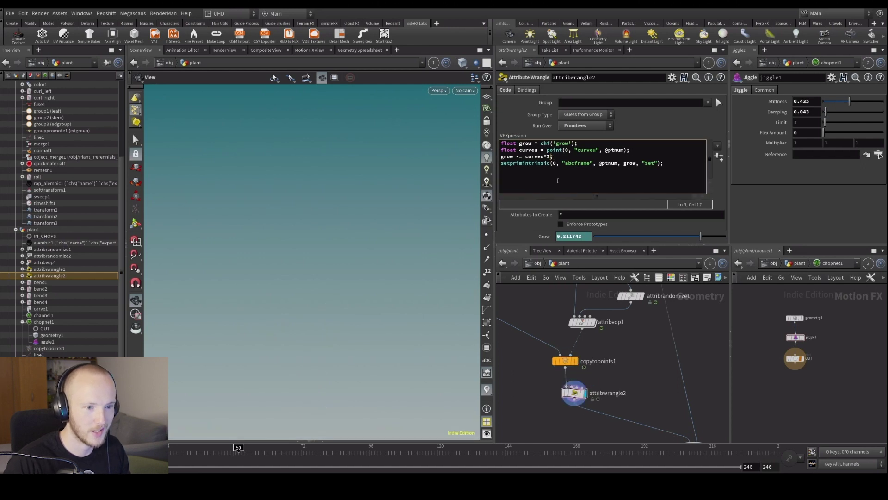
{"action": "key", "text": "Up"}
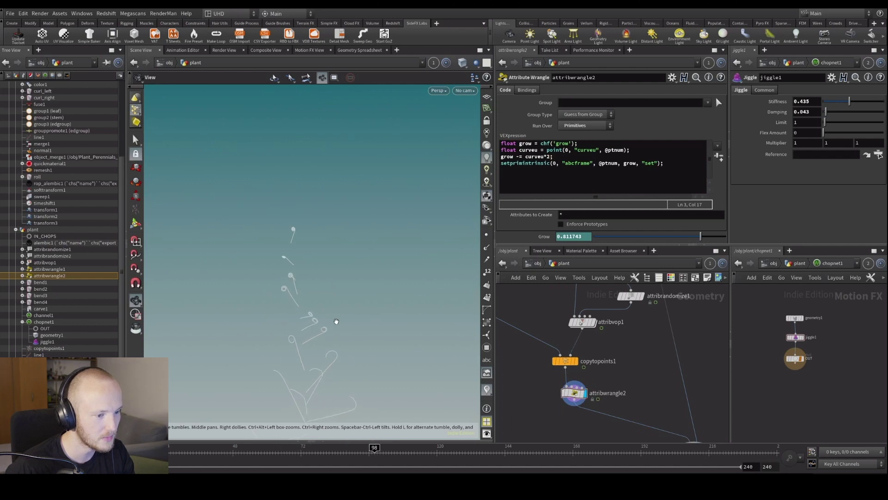
{"action": "left_click", "coordinate": [377, 448]}
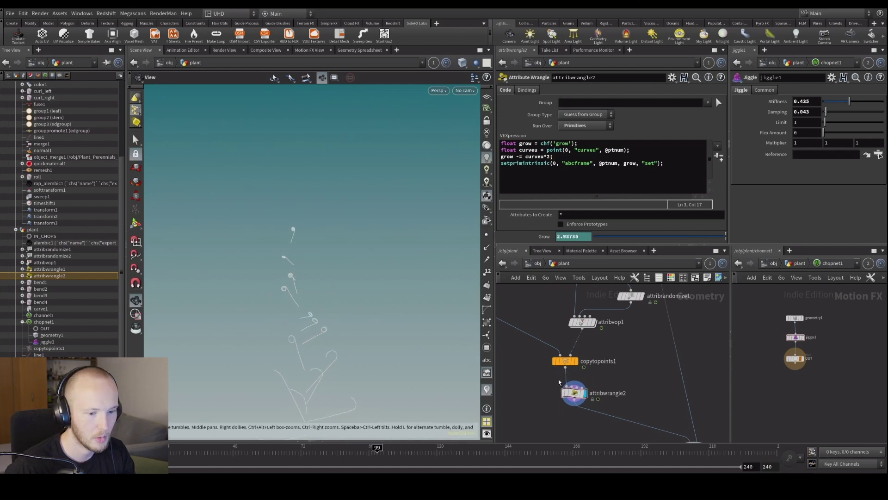
Keyframe Grow with a value of 5 at the current frame
{"action": "left_click", "coordinate": [388, 456]}
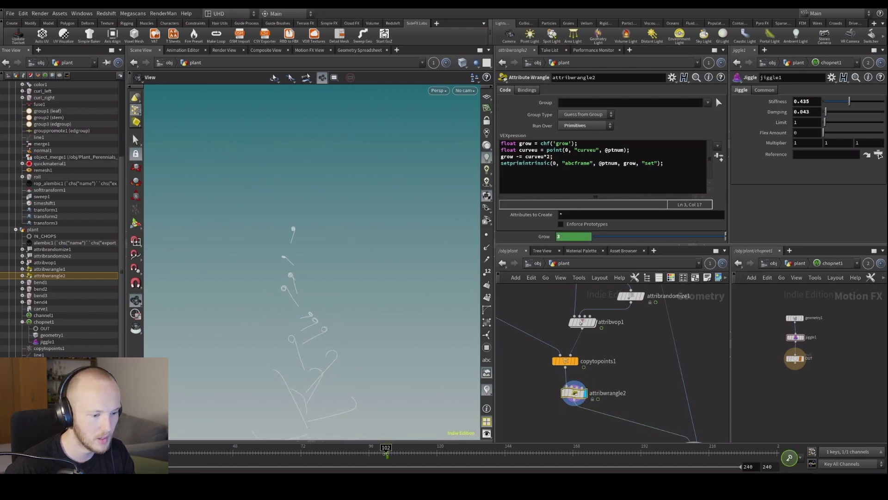
{"action": "double_click", "coordinate": [574, 236]}
{"action": "type", "text": "5"}
{"action": "key", "text": "Return"}
Scrub to frames 47 and 38 and play to check growth, ending at frame 1
{"action": "left_click_drag", "start_coordinate": [357, 457], "coordinate": [227, 458]}
{"action": "key", "text": "Up"}
{"action": "left_click_drag", "start_coordinate": [352, 452], "coordinate": [207, 452]}
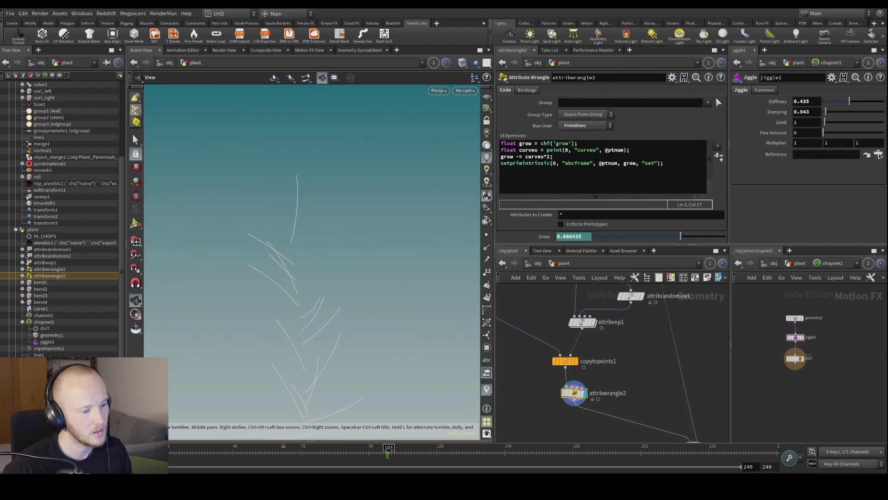
{"action": "left_click_drag", "start_coordinate": [203, 452], "coordinate": [230, 452]}
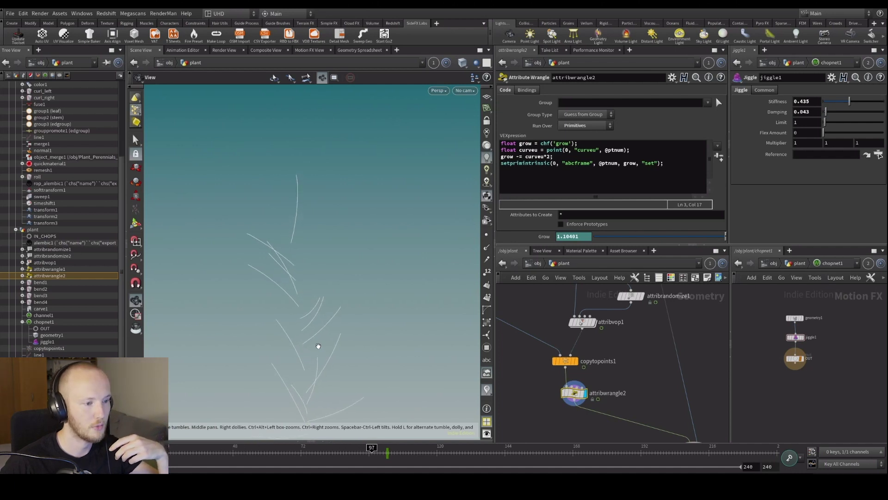
{"action": "key", "text": "ctrl+Up"}
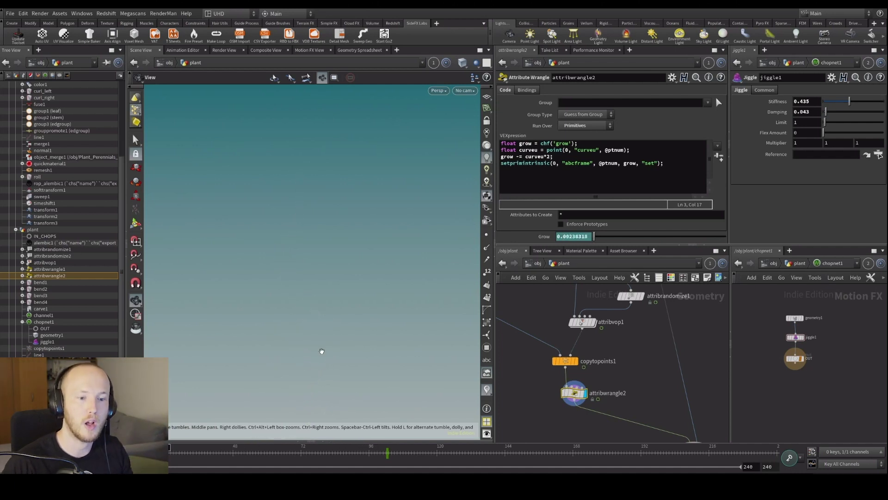
{"action": "scroll", "coordinate": [636, 373], "scroll_direction": "up", "scroll_amount": 4}
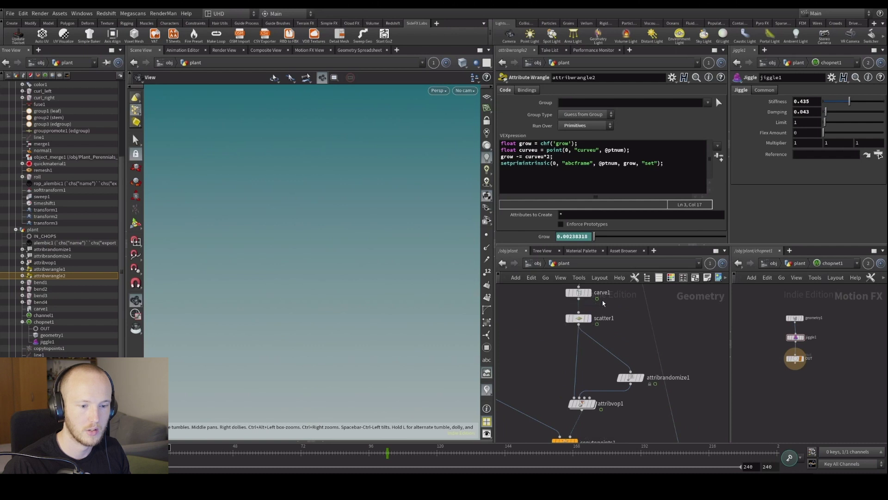
{"action": "mouse_move", "coordinate": [582, 332]}
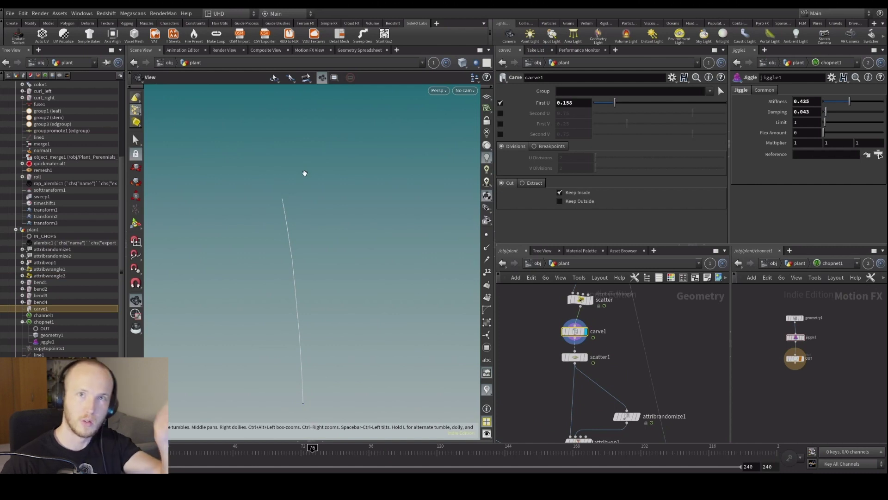
{"action": "left_click", "coordinate": [575, 356]}
{"action": "scroll", "coordinate": [546, 381], "scroll_direction": "down", "scroll_amount": 3}
{"action": "left_click", "coordinate": [569, 395]}
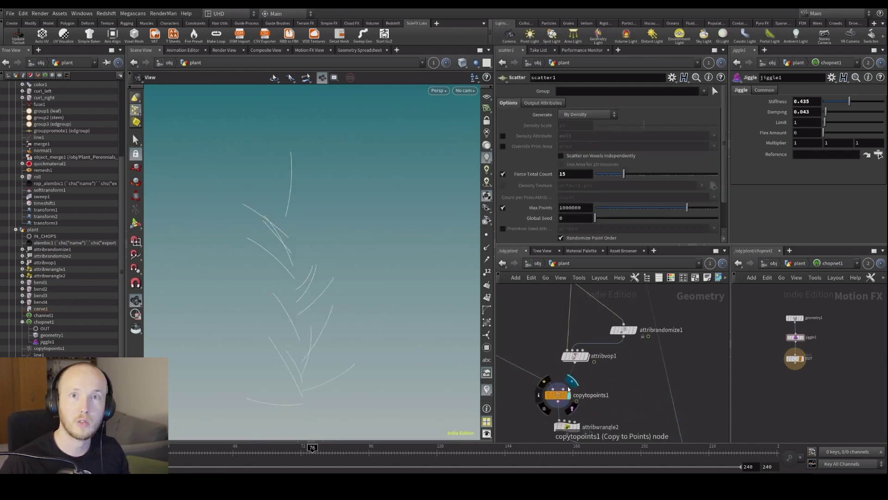
{"action": "scroll", "coordinate": [574, 387], "scroll_direction": "down", "scroll_amount": 3}
{"action": "left_click", "coordinate": [577, 383]}
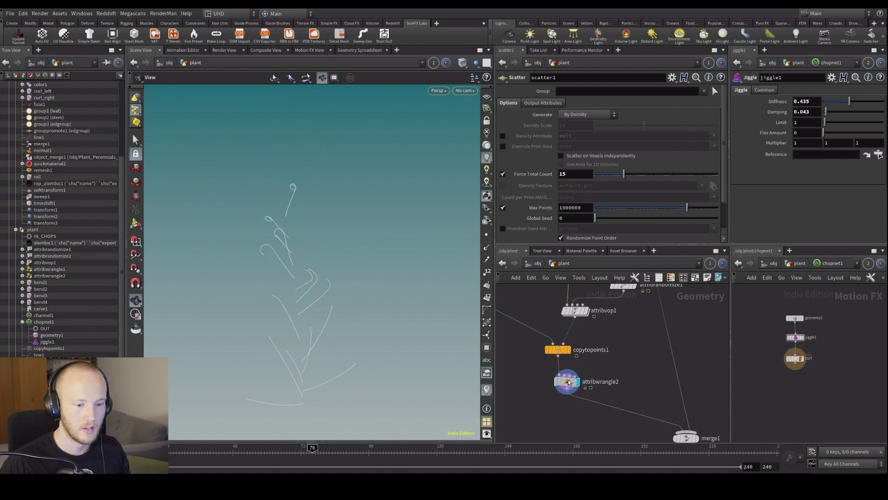
{"action": "left_click", "coordinate": [568, 382]}
{"action": "left_click_drag", "start_coordinate": [323, 452], "coordinate": [272, 456]}
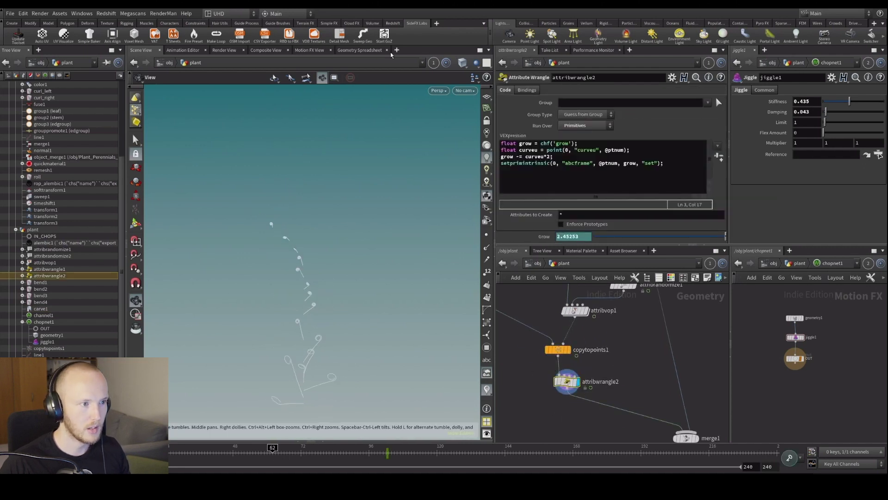
Sort the spreadsheet by intrinsic:abcframe and key Grow to 0 at the start frame
{"action": "left_click", "coordinate": [360, 50]}
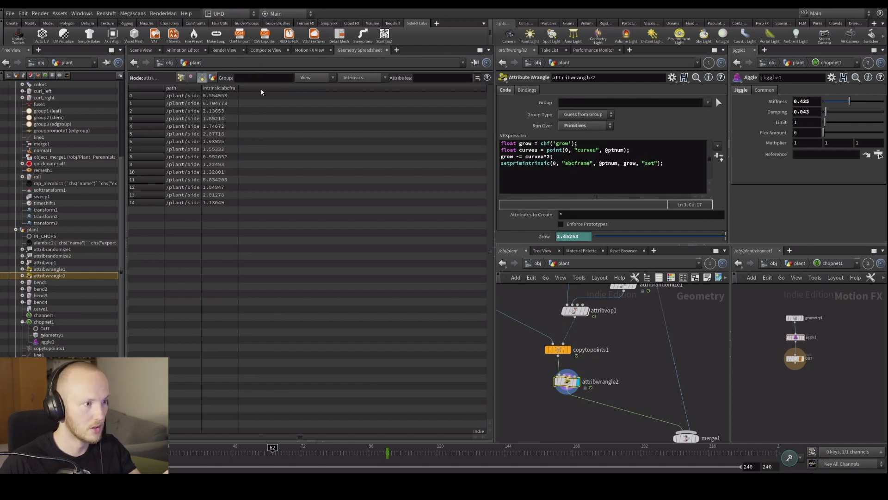
{"action": "left_click", "coordinate": [219, 88]}
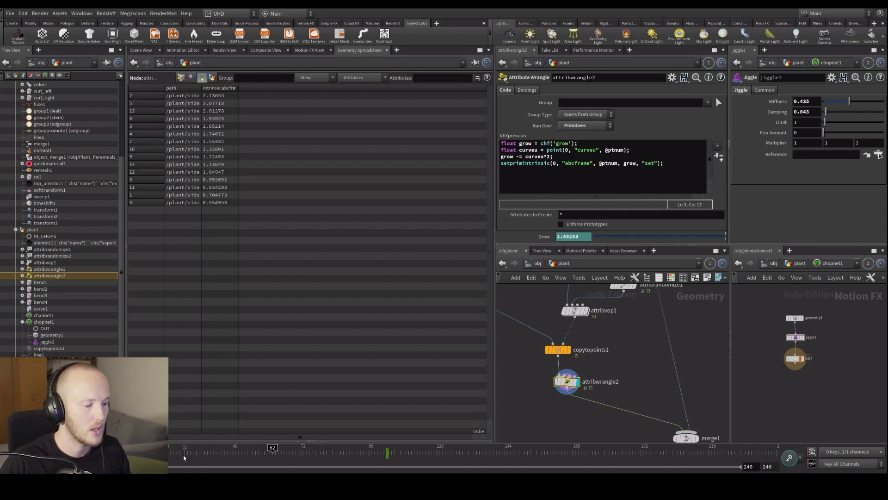
{"action": "left_click_drag", "start_coordinate": [175, 456], "coordinate": [244, 456]}
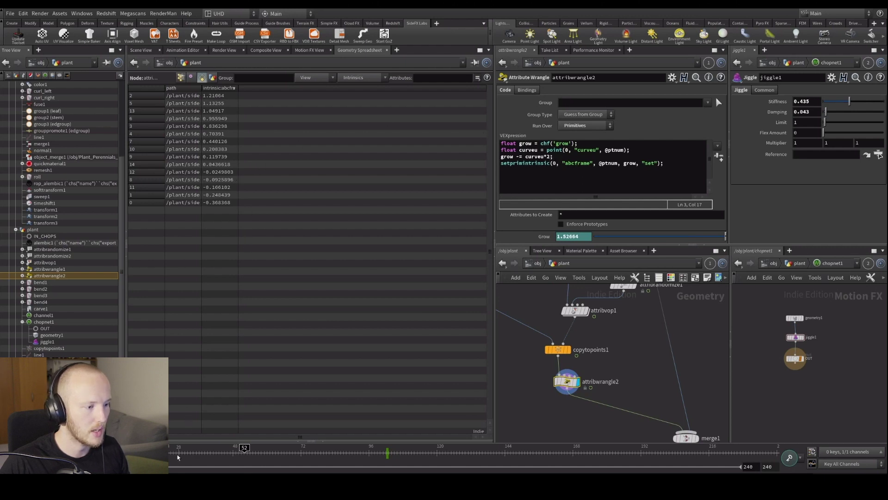
{"action": "mouse_move", "coordinate": [177, 457]}
{"action": "left_mouse_down"}
{"action": "mouse_move", "coordinate": [242, 456]}
{"action": "mouse_move", "coordinate": [170, 456]}
{"action": "left_mouse_up"}
{"action": "type", "text": "0"}
{"action": "key", "text": "Return"}
Add if (grow <0) grow = 0; to clamp grow, then check abcframe at frame 45
{"action": "left_click", "coordinate": [575, 158]}
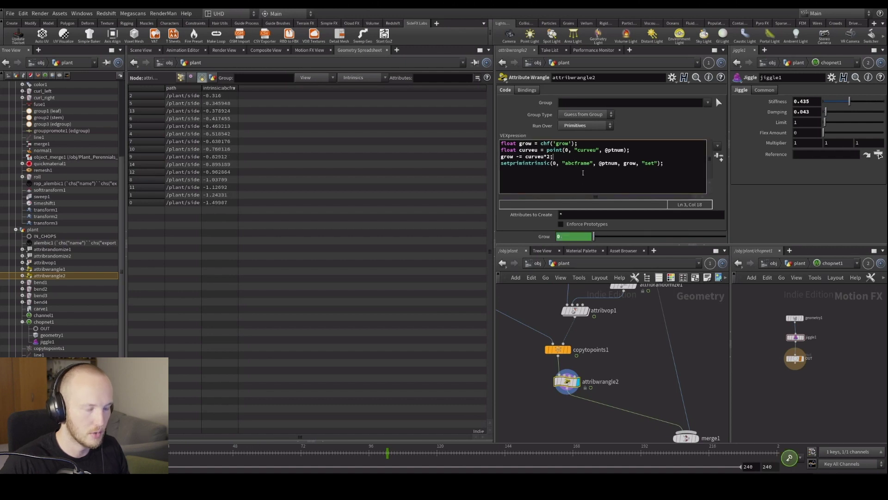
{"action": "key", "text": "Return"}
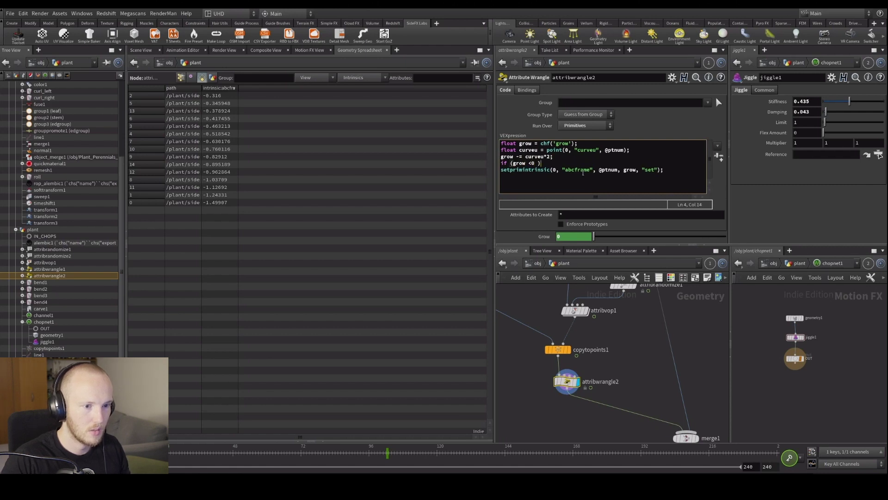
{"action": "type", "text": "if (grow <0 )ro"}
{"action": "key", "text": "BackSpace"}
{"action": "key", "text": "BackSpace"}
{"action": "type", "text": "grow = 0;"}
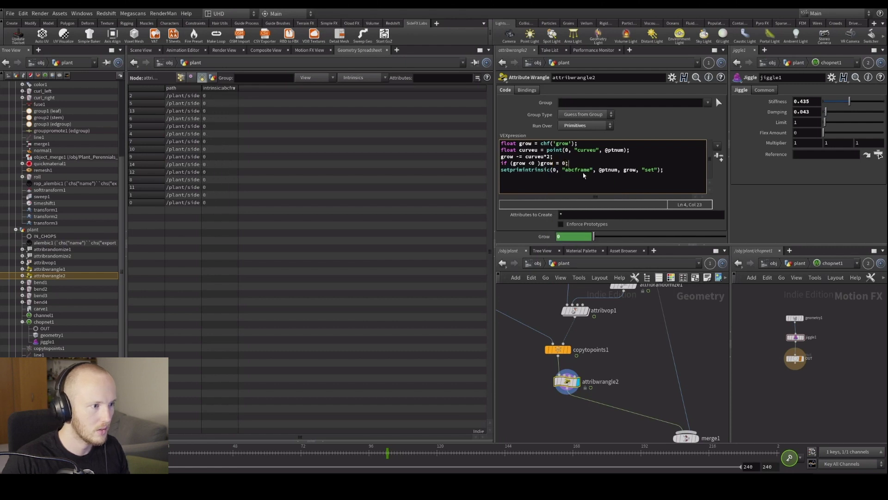
{"action": "left_click_drag", "start_coordinate": [176, 454], "coordinate": [202, 467]}
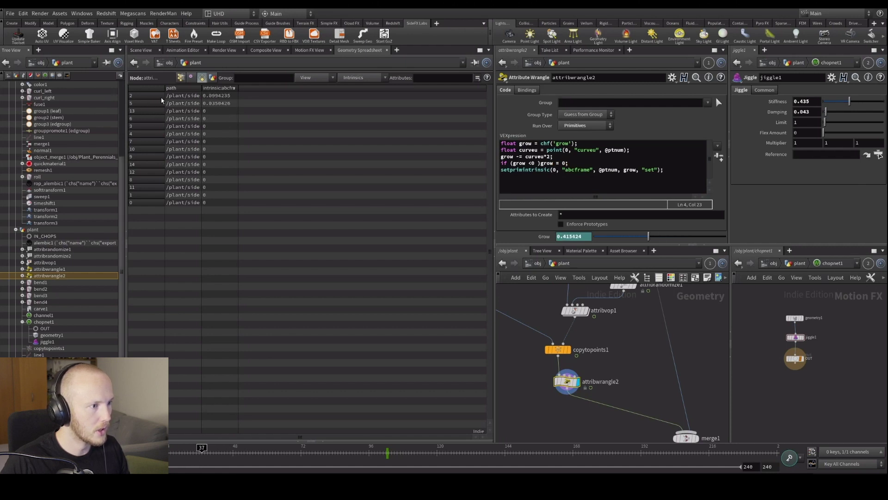
Check the nonzero abcframe row, then scrub frames in the 3D viewport to watch staggered growth
{"action": "left_click", "coordinate": [134, 96]}
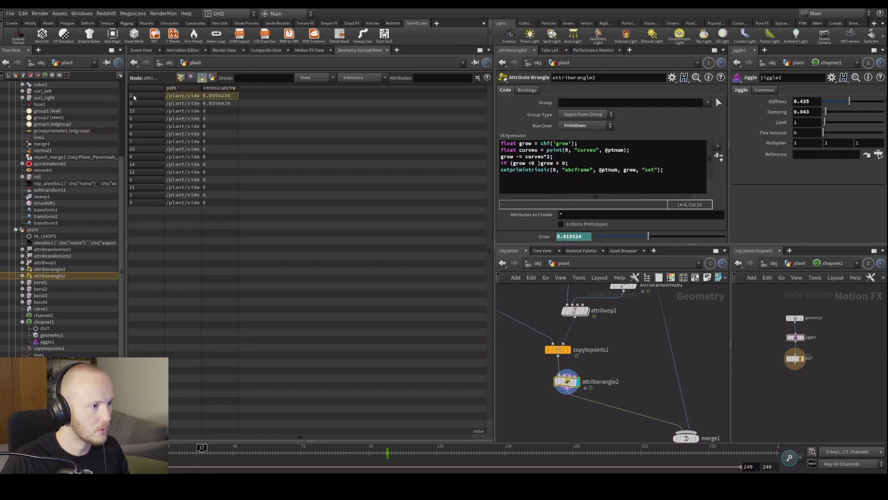
{"action": "left_click", "coordinate": [140, 50]}
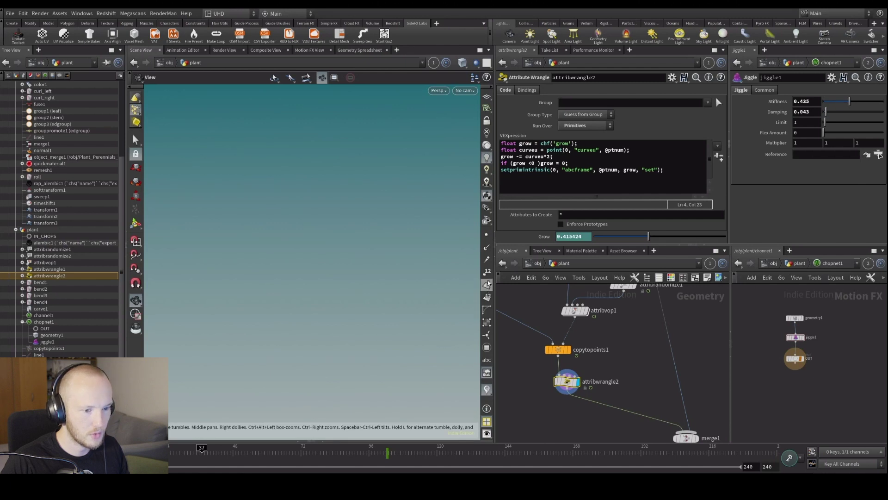
{"action": "left_click_drag", "start_coordinate": [246, 461], "coordinate": [212, 460]}
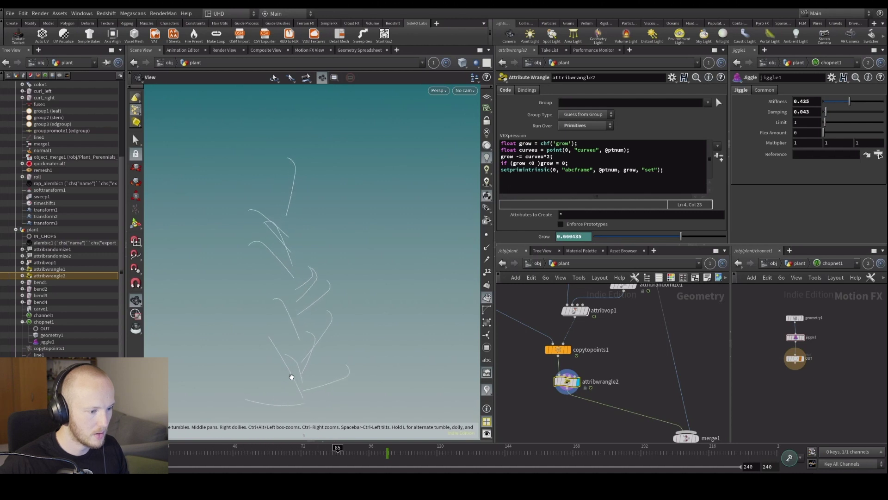
{"action": "key", "text": "ctrl+Up"}
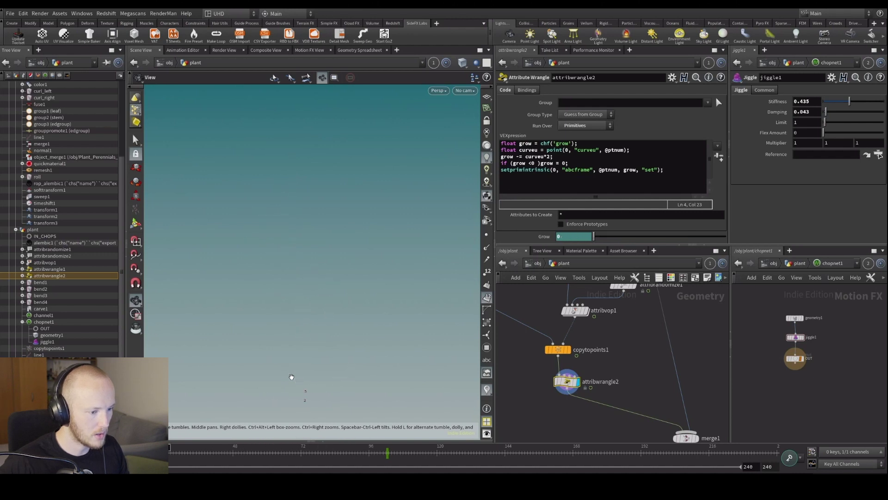
{"action": "left_click", "coordinate": [356, 51]}
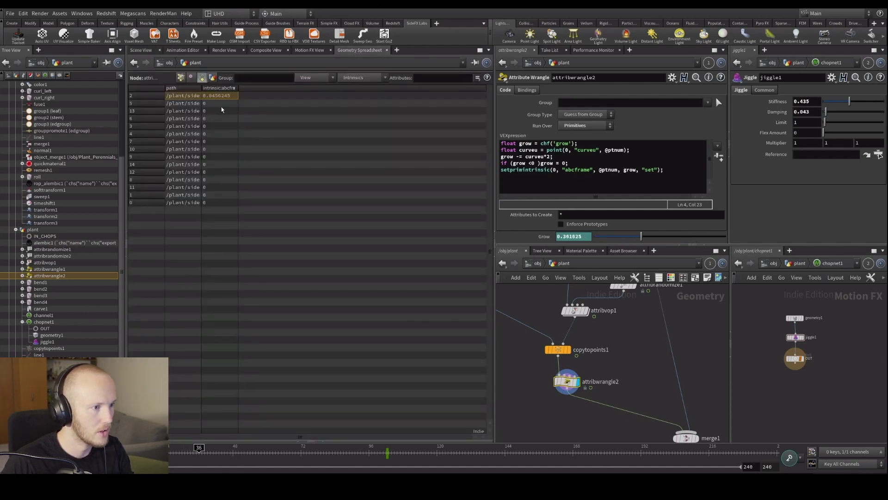
{"action": "left_click", "coordinate": [141, 50]}
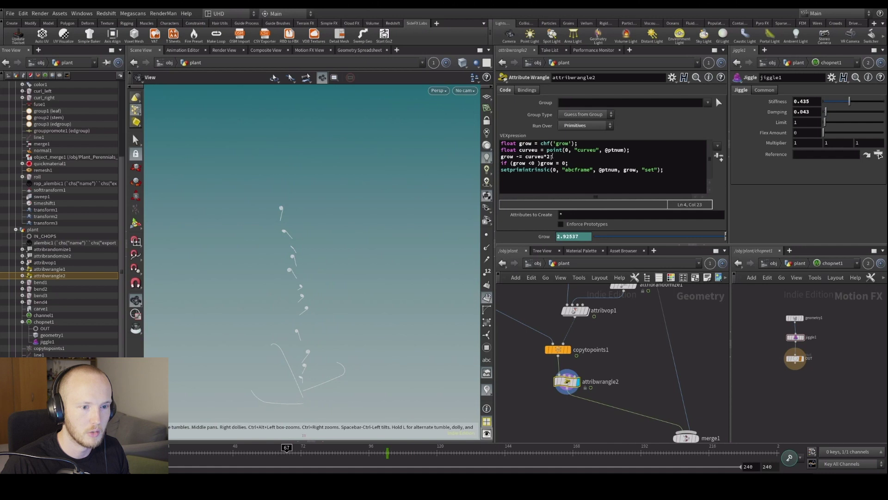
{"action": "left_click", "coordinate": [553, 157]}
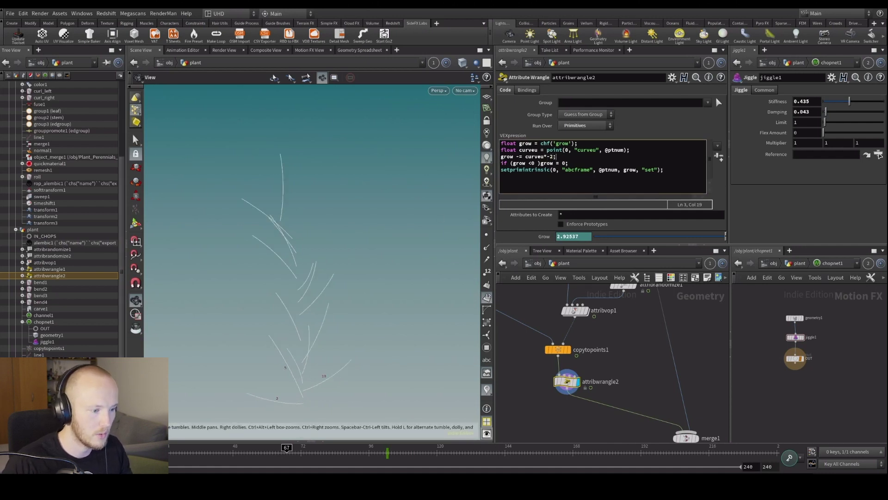
{"action": "key", "text": "ctrl+Up"}
{"action": "key", "text": "Up"}
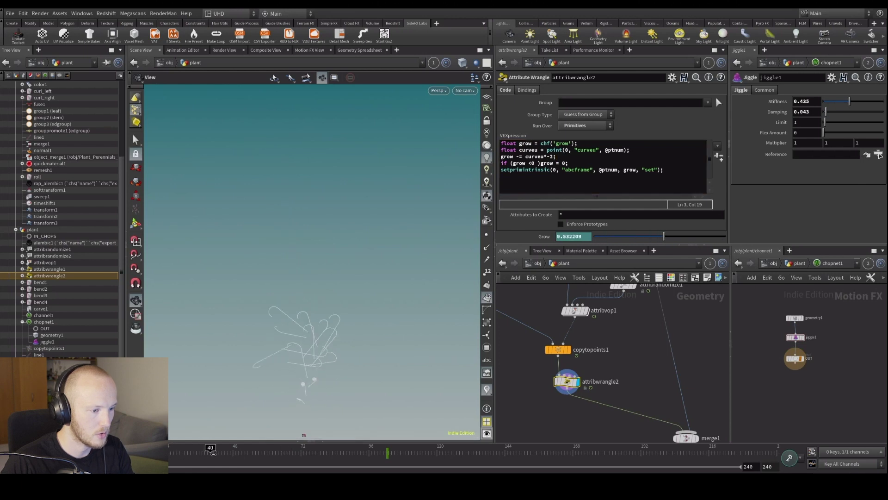
{"action": "key", "text": "ctrl+z"}
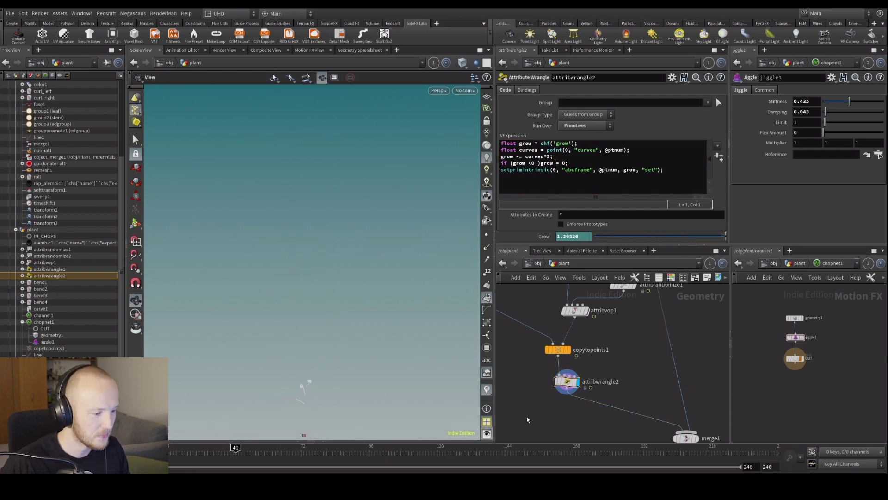
{"action": "key", "text": "ctrl+Up"}
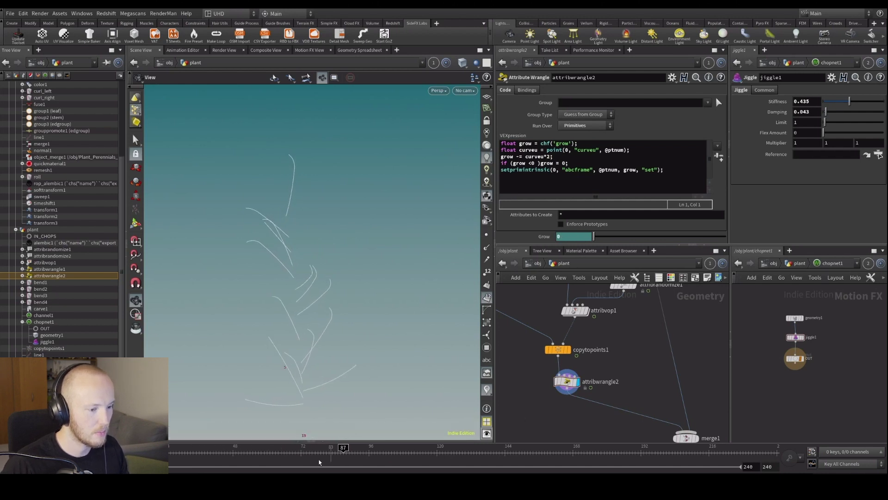
Display the merged plant with its stem, move to frame 101, and orbit around it
{"action": "left_click_drag", "start_coordinate": [318, 459], "coordinate": [377, 453]}
{"action": "scroll", "coordinate": [546, 389], "scroll_direction": "down", "scroll_amount": 2}
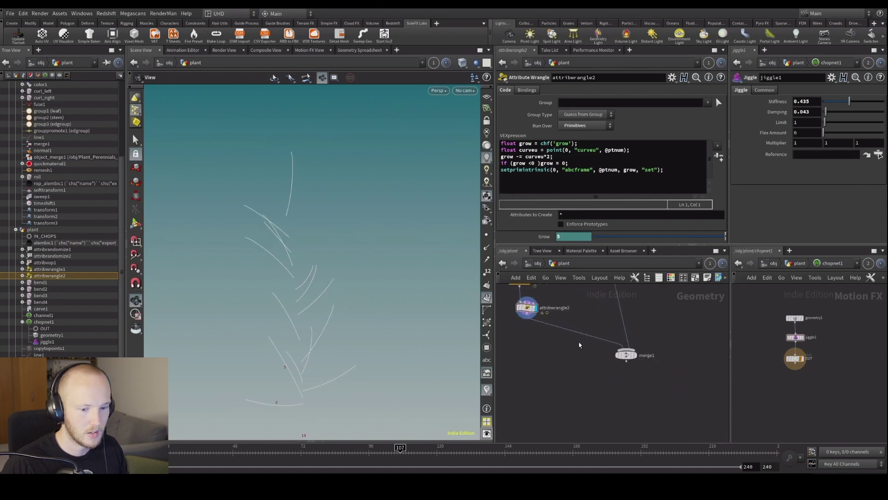
{"action": "left_click", "coordinate": [634, 355]}
{"action": "key", "text": "ctrl+Left"}
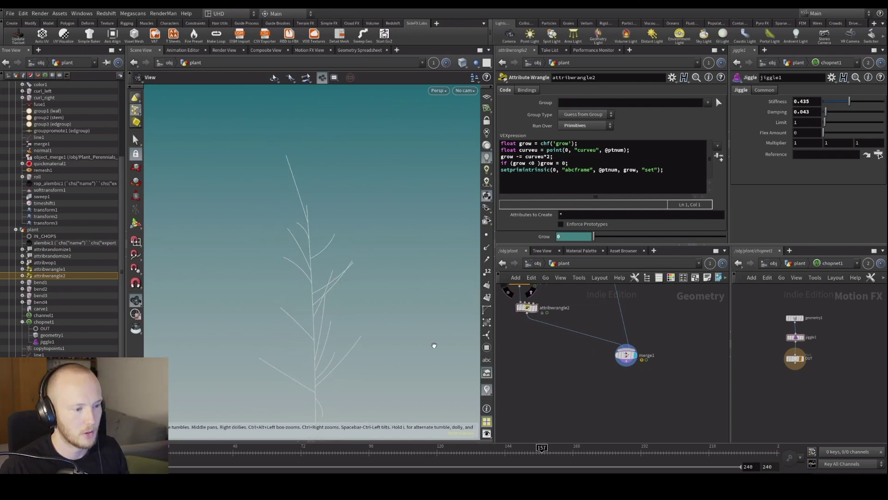
{"action": "left_click_drag", "start_coordinate": [366, 457], "coordinate": [384, 457]}
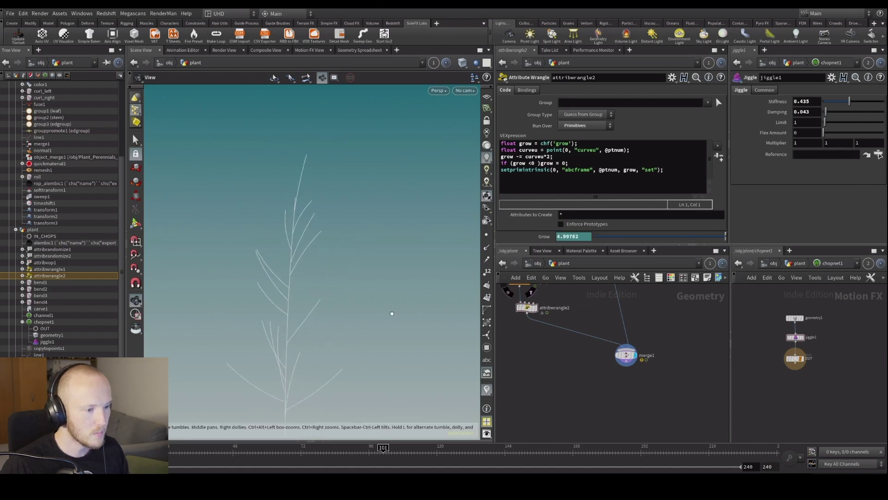
{"action": "left_click_drag", "start_coordinate": [360, 306], "coordinate": [353, 369]}
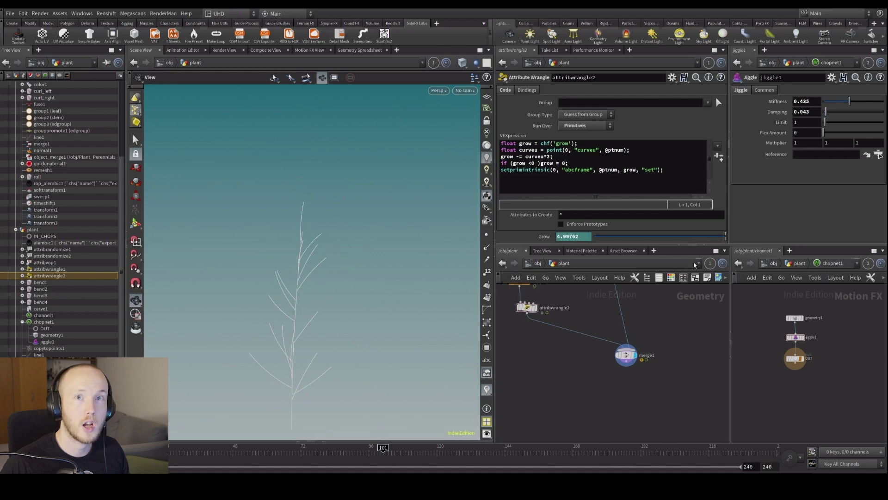
{"action": "middle_click_drag", "start_coordinate": [667, 351], "coordinate": [657, 331]}
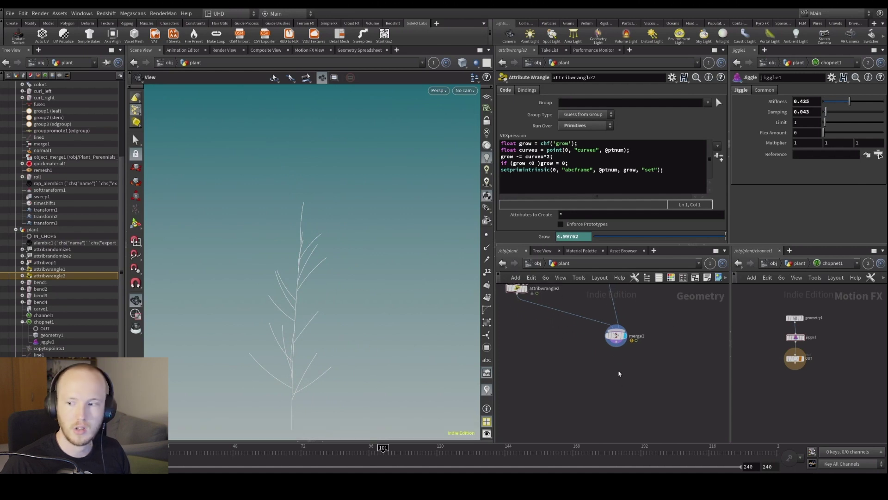
{"action": "scroll", "coordinate": [654, 377], "scroll_direction": "up", "scroll_amount": 5}
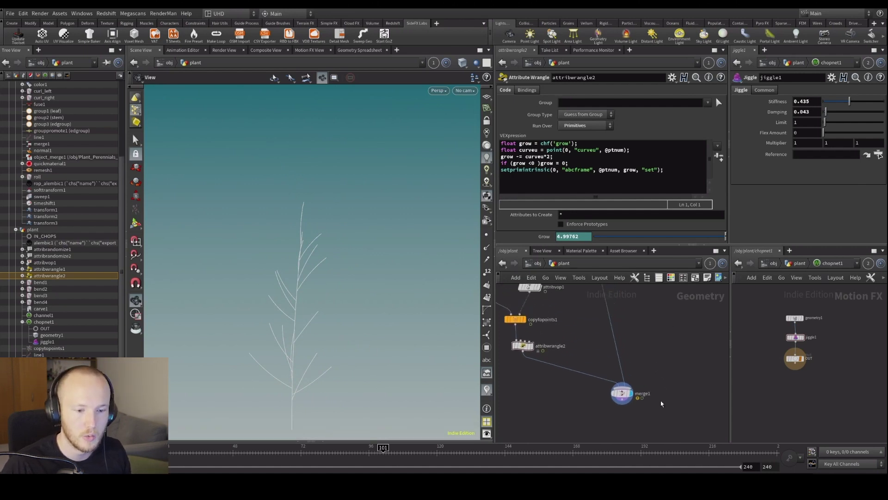
Move IN_CHOPS lower, delete it, then restore it with undo
{"action": "middle_click_drag", "start_coordinate": [569, 289], "coordinate": [553, 307]}
{"action": "scroll", "coordinate": [514, 367], "scroll_direction": "up", "scroll_amount": 2}
{"action": "left_click_drag", "start_coordinate": [538, 370], "coordinate": [547, 385]}
{"action": "key", "text": "Delete"}
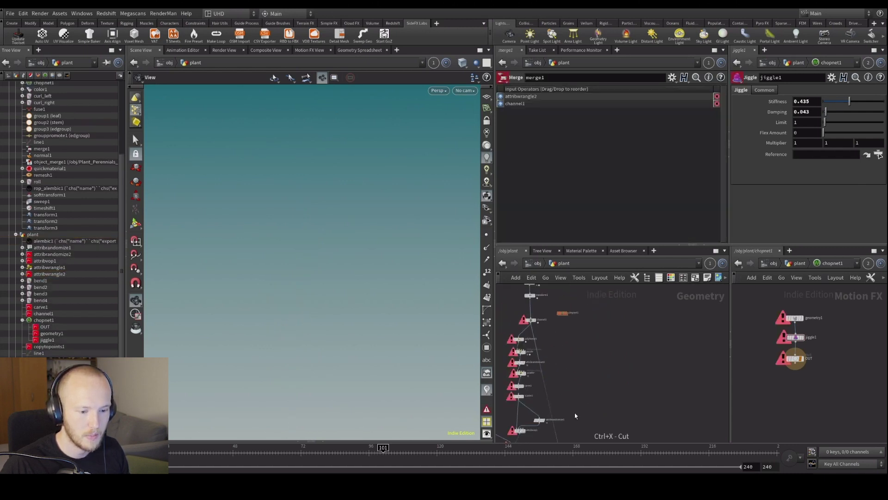
{"action": "key", "text": "ctrl+z"}
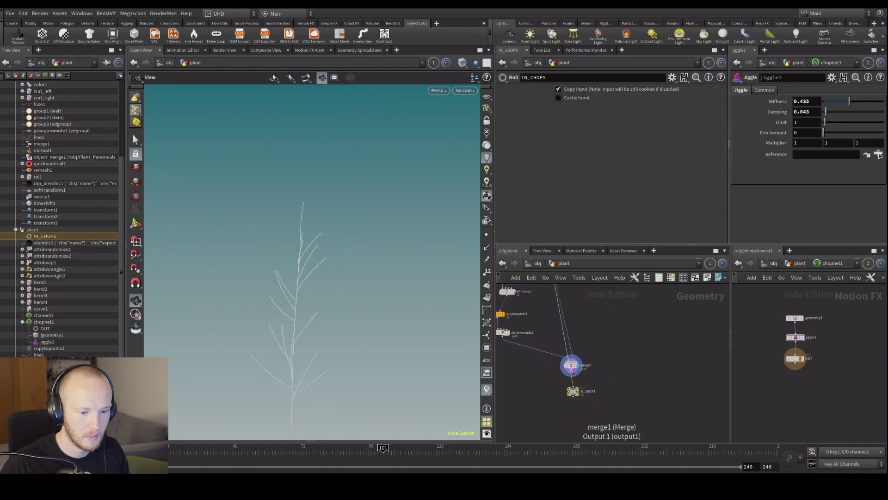
Place channel1 directly under IN_CHOPS, wired to it
{"action": "left_click", "coordinate": [572, 375]}
{"action": "middle_click_drag", "start_coordinate": [594, 378], "coordinate": [578, 361]}
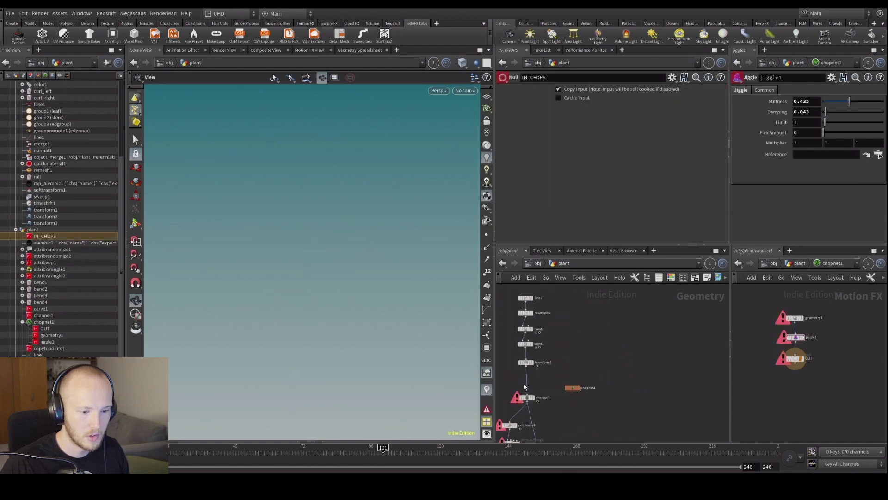
{"action": "left_click", "coordinate": [526, 397]}
{"action": "middle_click_drag", "start_coordinate": [532, 384], "coordinate": [616, 378]}
{"action": "left_click", "coordinate": [579, 401]}
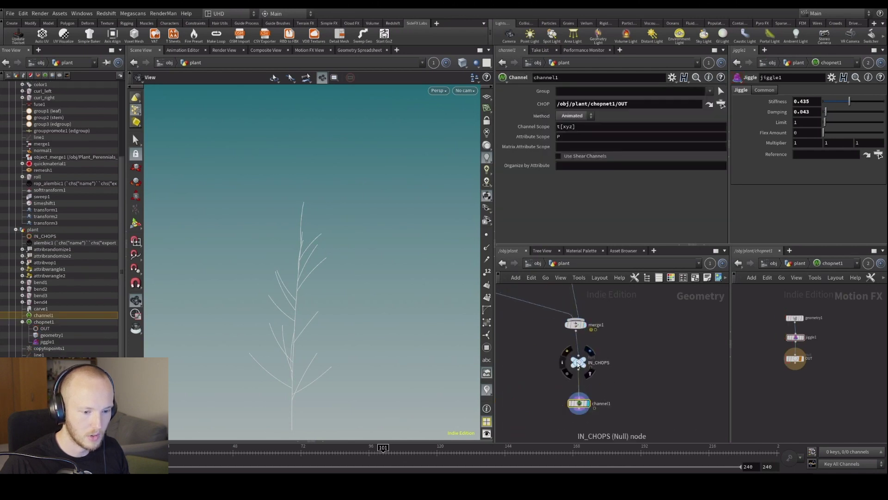
Go to frame 41 and display attribwrangle2's output
{"action": "key", "text": "ctrl+Up"}
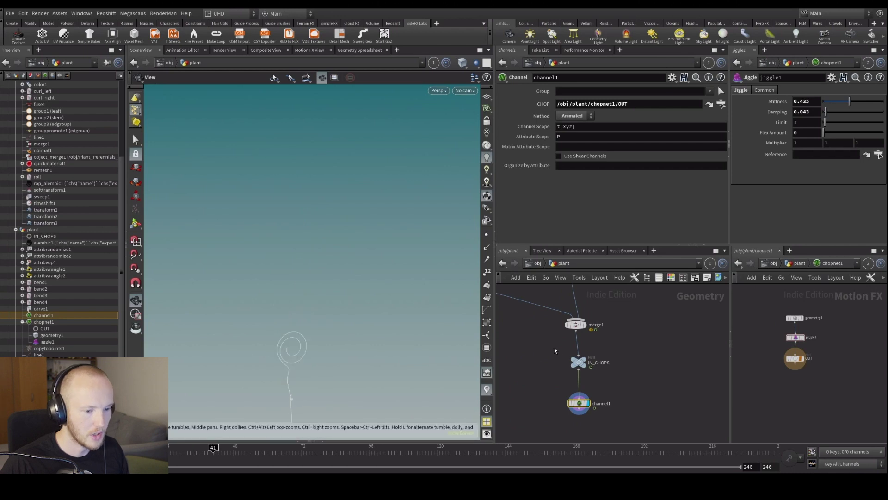
{"action": "middle_click_drag", "start_coordinate": [557, 356], "coordinate": [667, 439]}
{"action": "left_click", "coordinate": [562, 331]}
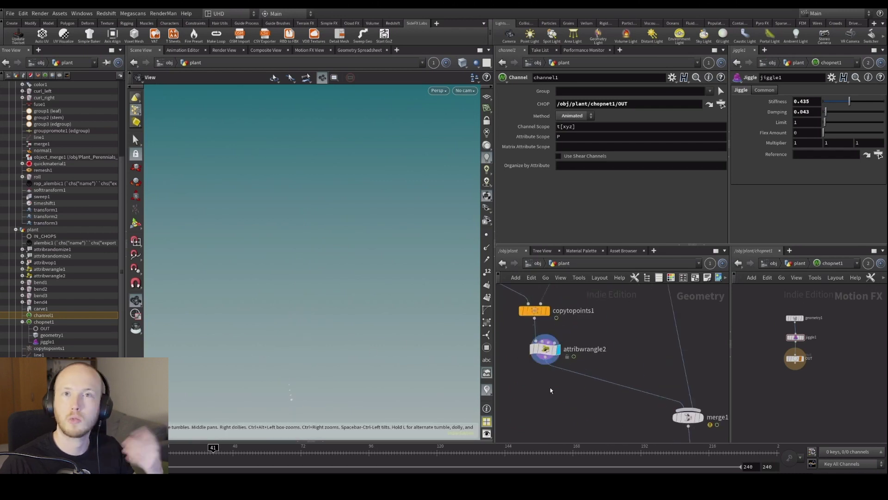
Insert an Unpack node on the wire after attribwrangle2 and display it
{"action": "key", "text": "Tab"}
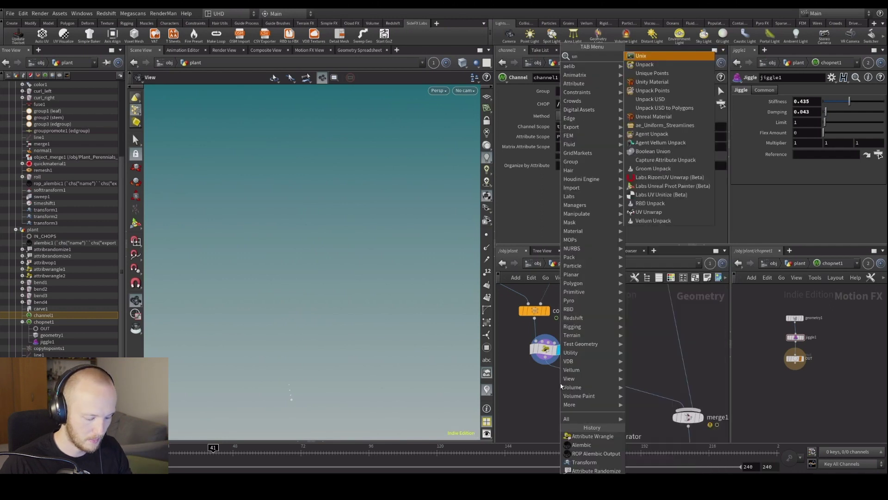
{"action": "left_click", "coordinate": [666, 56]}
{"action": "left_click", "coordinate": [549, 381]}
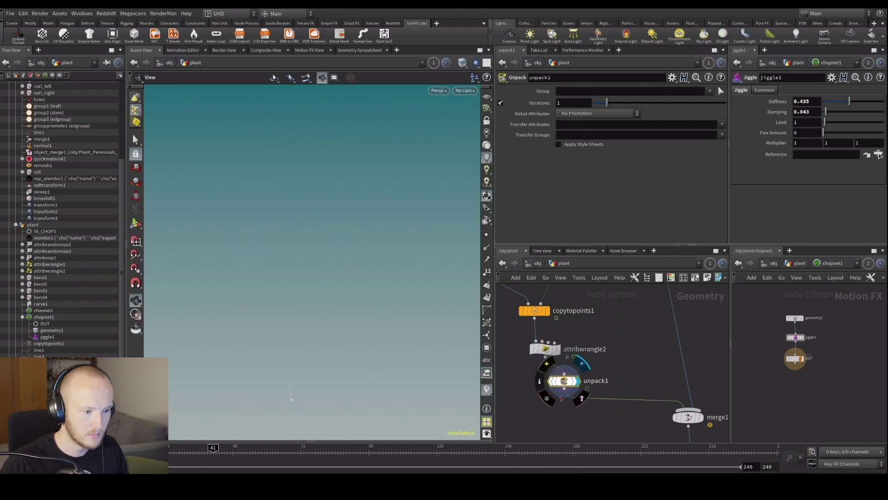
{"action": "left_click", "coordinate": [582, 364]}
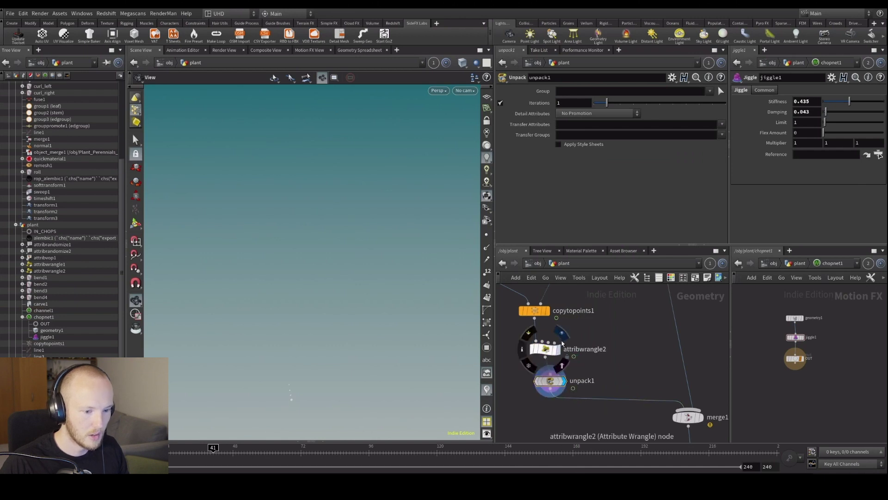
Open the Geometry Spreadsheet and select points to check their curveu values
{"action": "left_click", "coordinate": [546, 349]}
{"action": "left_click", "coordinate": [300, 442]}
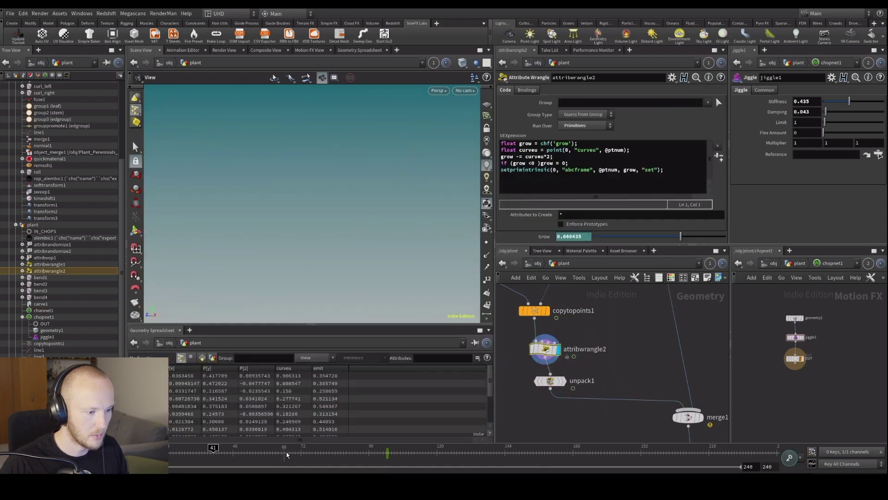
{"action": "key", "text": "s"}
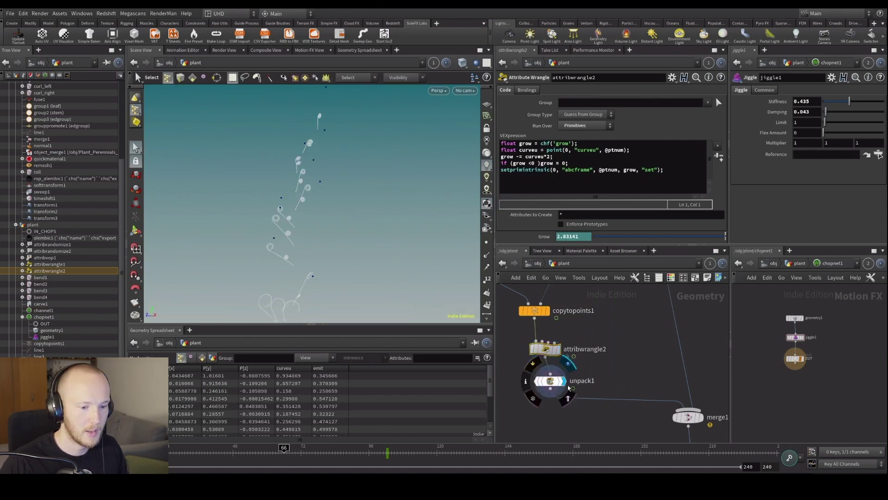
{"action": "scroll", "coordinate": [602, 379], "scroll_direction": "down", "scroll_amount": 3}
{"action": "middle_click_drag", "start_coordinate": [619, 407], "coordinate": [593, 407]}
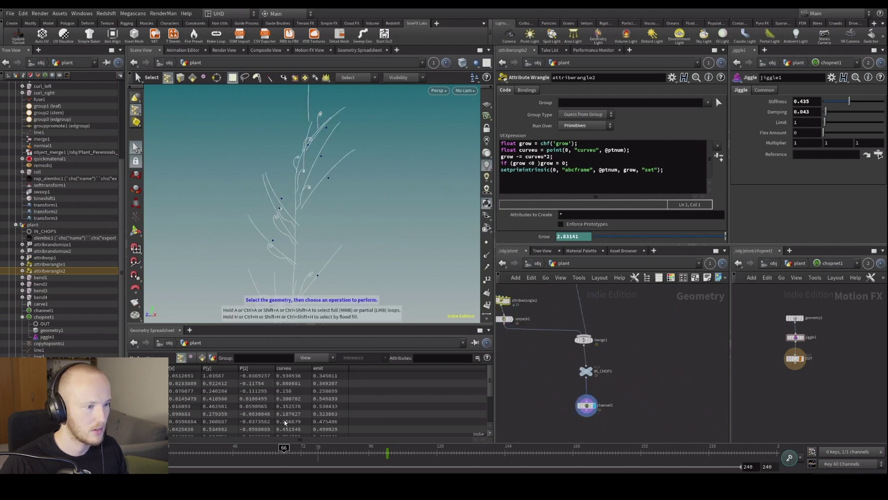
{"action": "key", "text": "Escape"}
Close the spreadsheet and orbit the view around the curling branch tips
{"action": "key", "text": "ctrl+Up"}
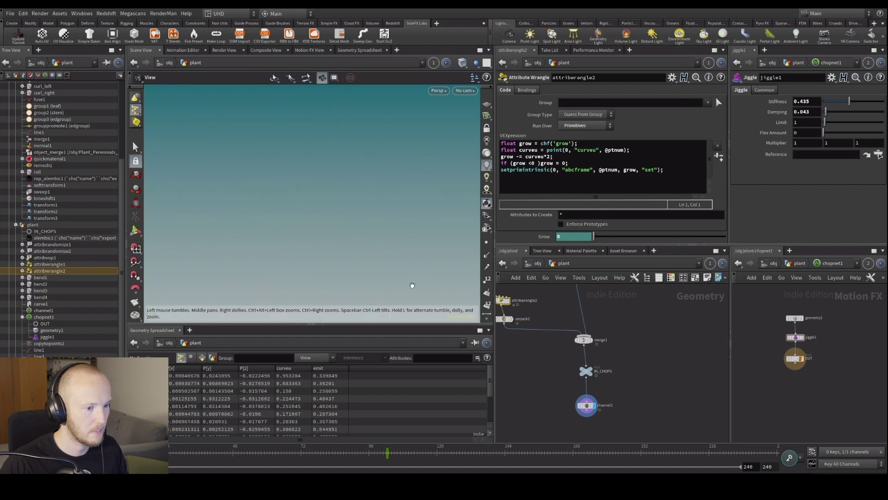
{"action": "left_click", "coordinate": [323, 326]}
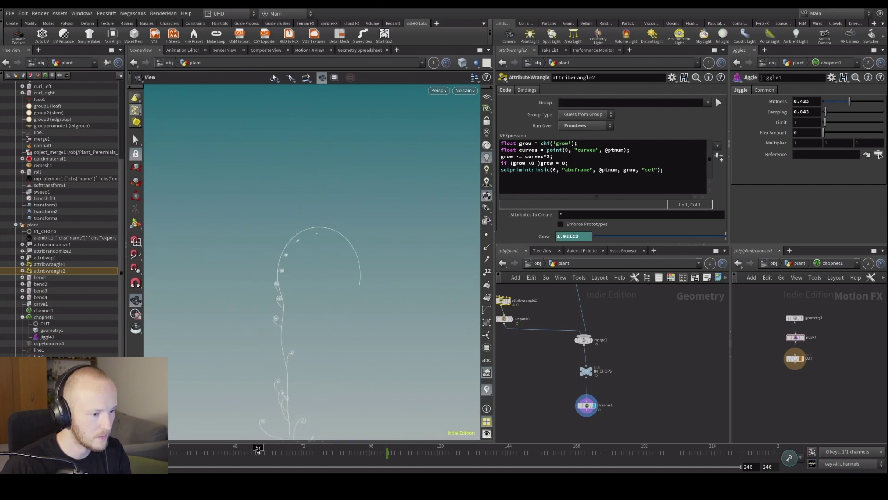
{"action": "scroll", "coordinate": [292, 359], "scroll_direction": "up", "scroll_amount": 6}
{"action": "mouse_move", "coordinate": [268, 370]}
{"action": "left_mouse_down"}
{"action": "mouse_move", "coordinate": [325, 371]}
{"action": "mouse_move", "coordinate": [258, 383]}
{"action": "mouse_move", "coordinate": [262, 370]}
{"action": "mouse_move", "coordinate": [279, 373]}
{"action": "left_mouse_up"}
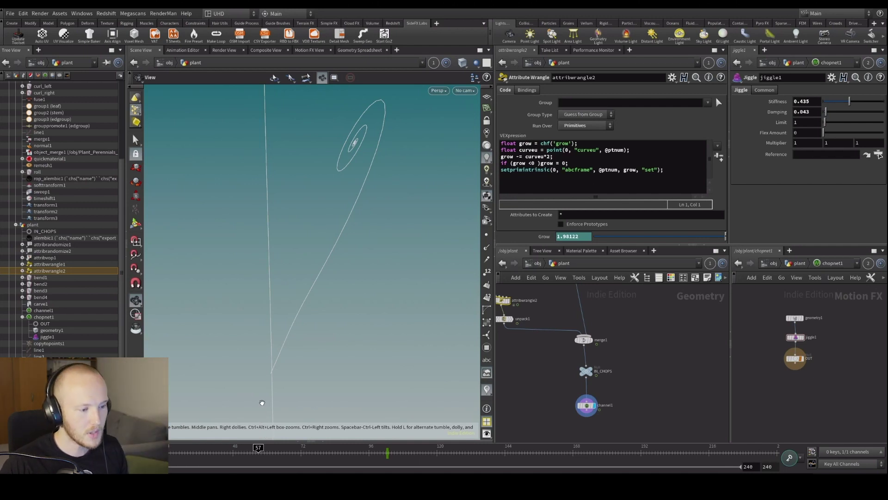
{"action": "left_click_drag", "start_coordinate": [260, 403], "coordinate": [359, 348]}
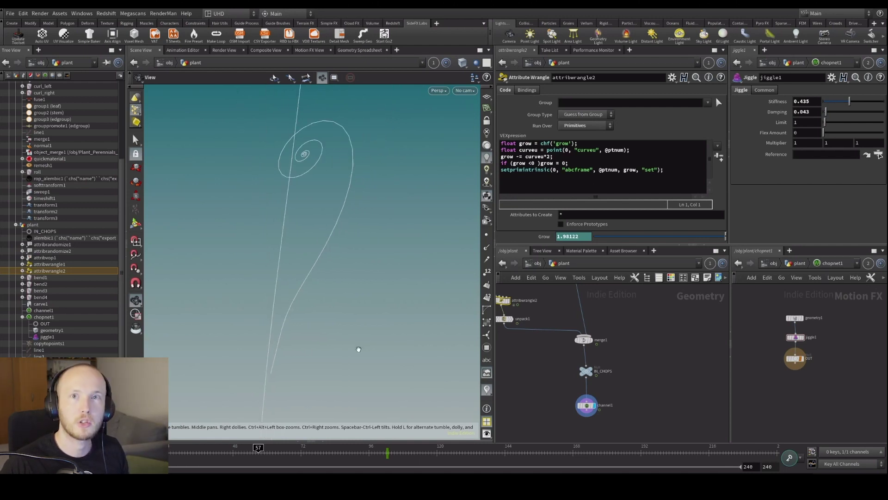
Scrub from frame 57 to 64 and orbit to show more curled stems
{"action": "mouse_move", "coordinate": [262, 452]}
{"action": "left_mouse_down"}
{"action": "mouse_move", "coordinate": [329, 451]}
{"action": "mouse_move", "coordinate": [265, 451]}
{"action": "left_mouse_up"}
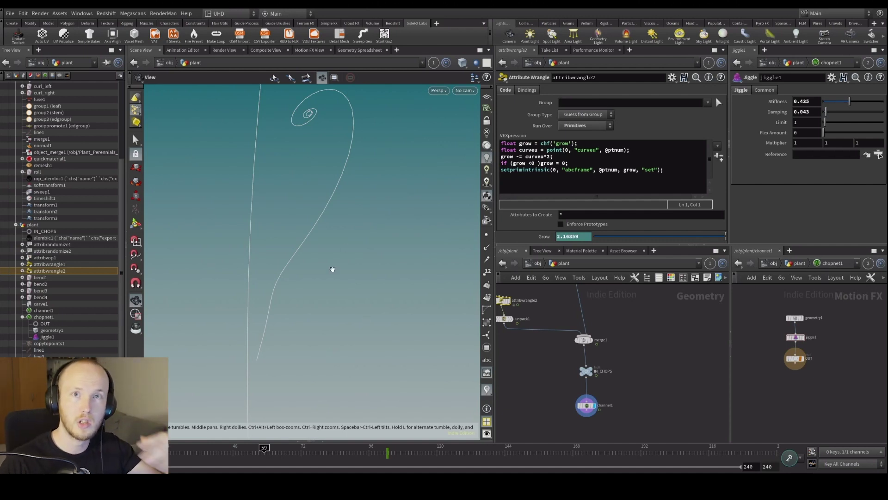
{"action": "left_click_drag", "start_coordinate": [332, 268], "coordinate": [391, 276]}
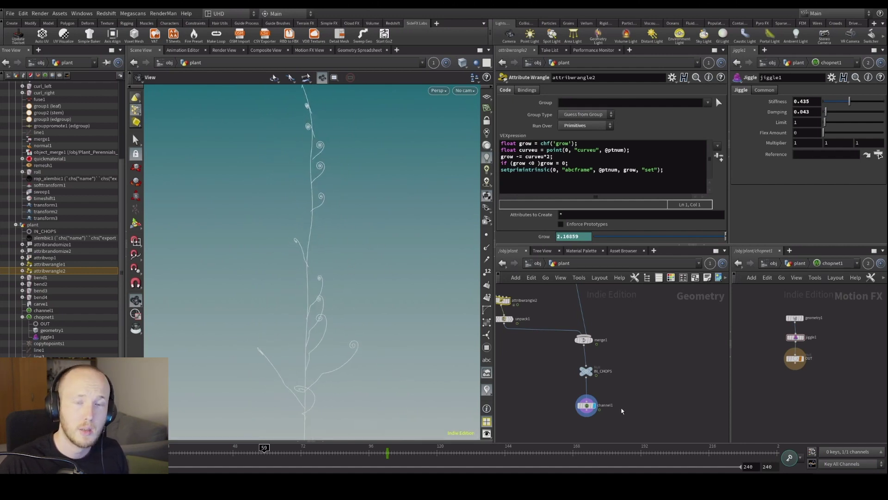
{"action": "middle_click_drag", "start_coordinate": [567, 395], "coordinate": [564, 374]}
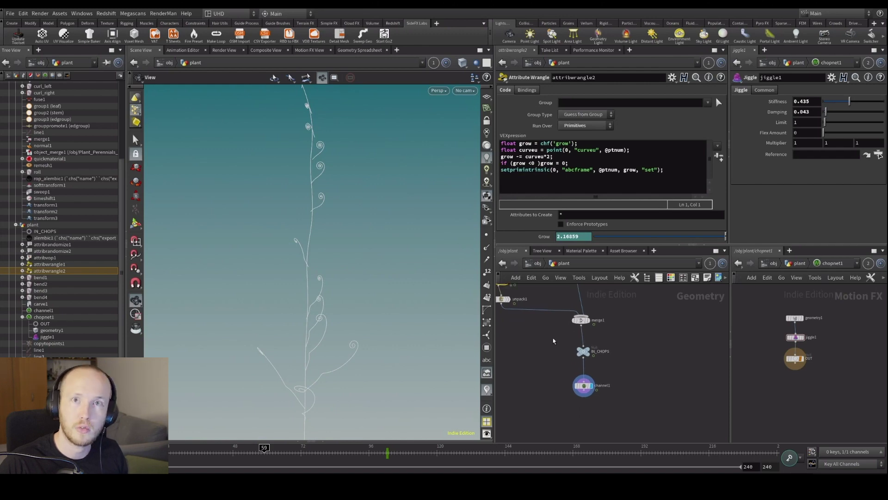
Insert a Fuse node between IN_CHOPS and channel1 and display it
{"action": "scroll", "coordinate": [555, 361], "scroll_direction": "up", "scroll_amount": 2}
{"action": "key", "text": "Tab"}
{"action": "type", "text": "fis"}
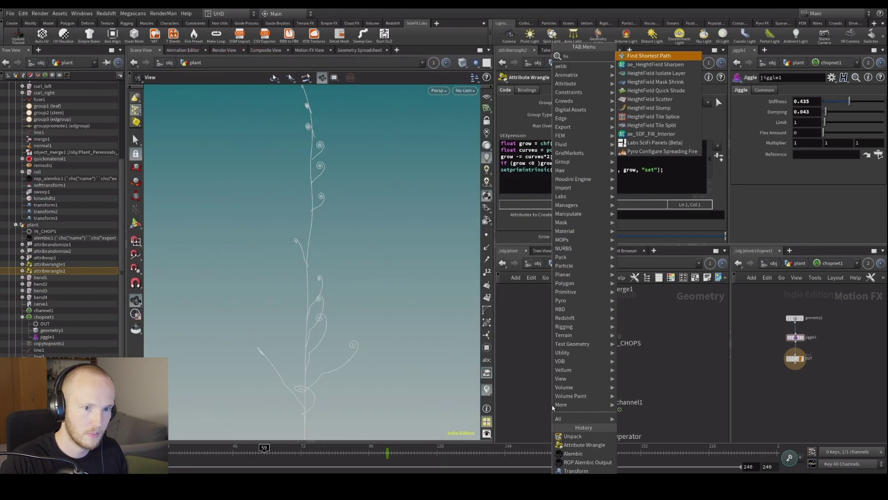
{"action": "key", "text": "BackSpace"}
{"action": "key", "text": "Return"}
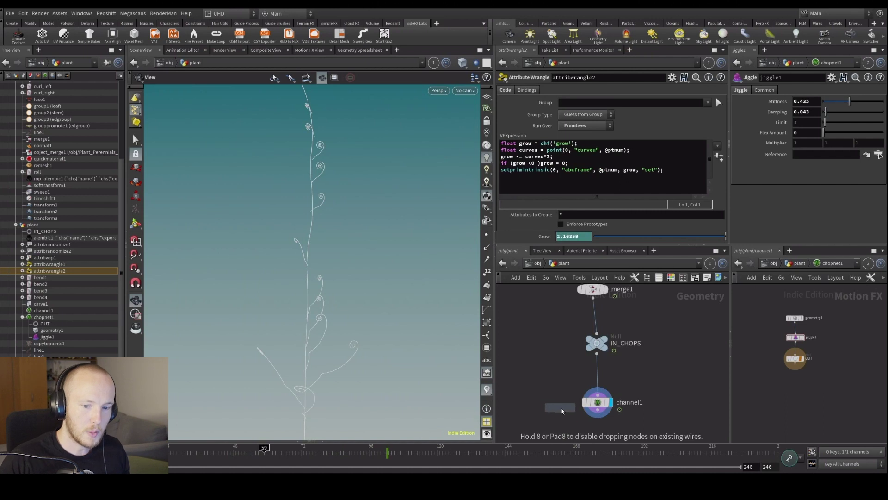
{"action": "left_click", "coordinate": [600, 378]}
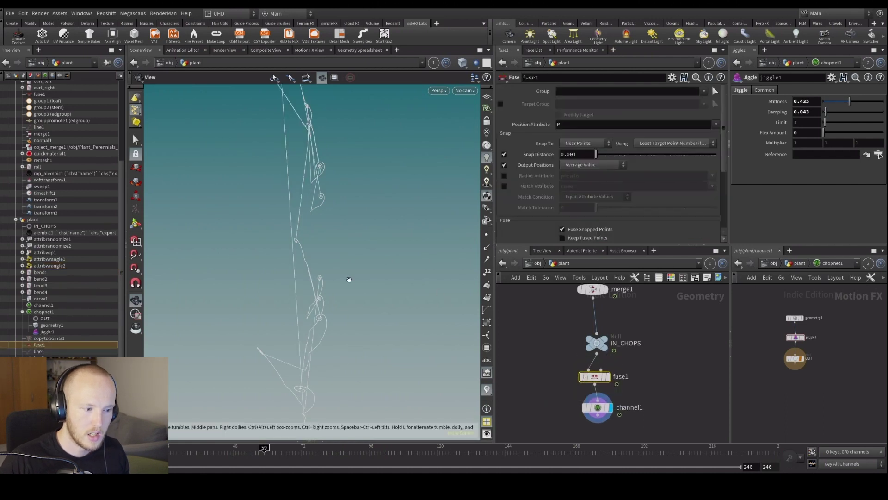
{"action": "left_click", "coordinate": [608, 376]}
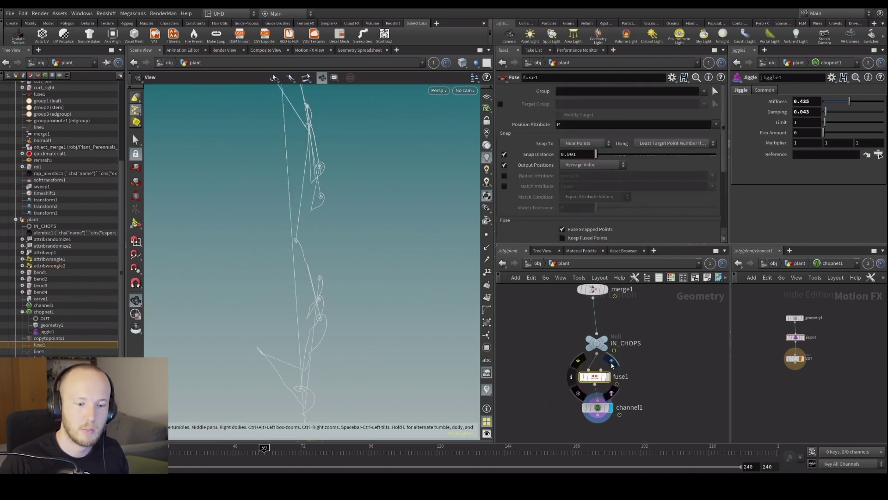
Scrub frames 53, 48, 72 and 38 while checking fuse1's point and primitive counts
{"action": "left_click", "coordinate": [249, 453]}
{"action": "left_click_drag", "start_coordinate": [249, 453], "coordinate": [234, 453]}
{"action": "middle_click", "coordinate": [596, 377]}
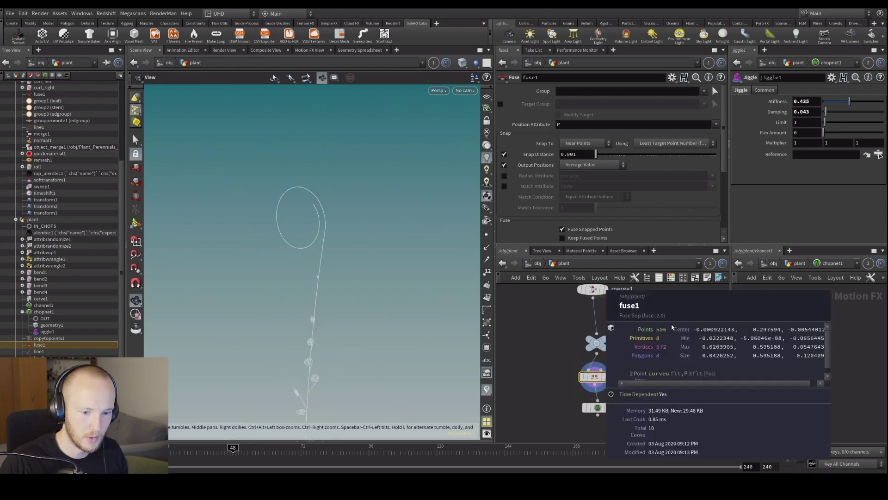
{"action": "left_click_drag", "start_coordinate": [233, 449], "coordinate": [171, 451]}
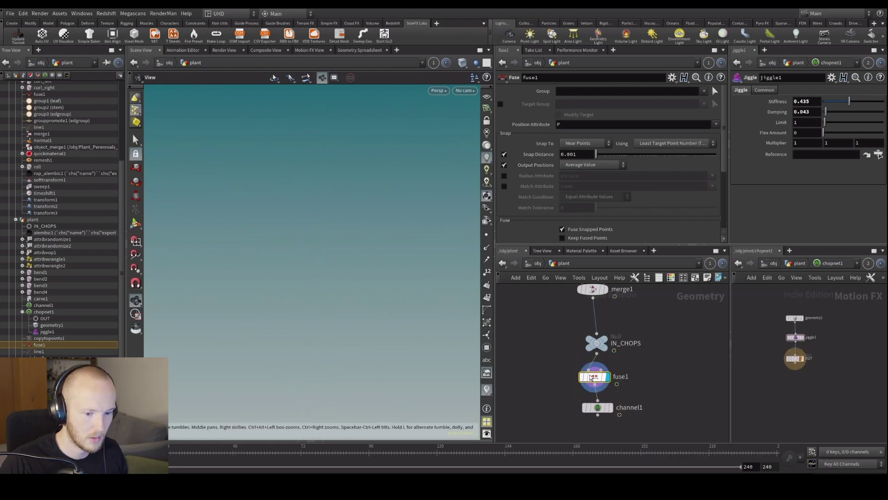
{"action": "middle_click", "coordinate": [591, 377]}
{"action": "left_click", "coordinate": [288, 451]}
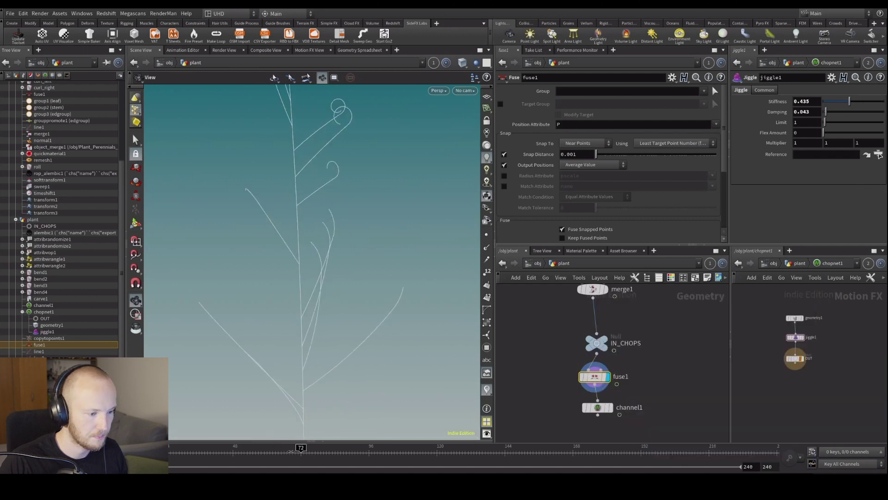
{"action": "left_click_drag", "start_coordinate": [288, 451], "coordinate": [204, 451]}
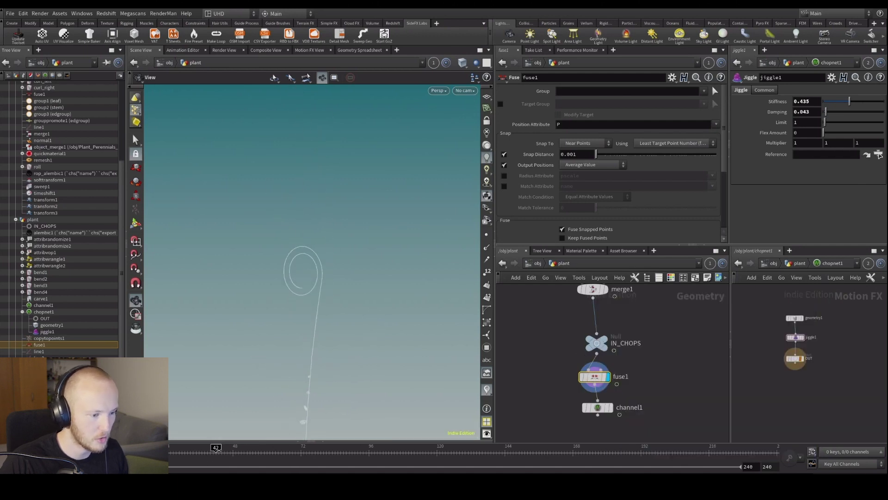
Display channel1's jiggled result and cut fuse1 from the chain
{"action": "left_click", "coordinate": [609, 407]}
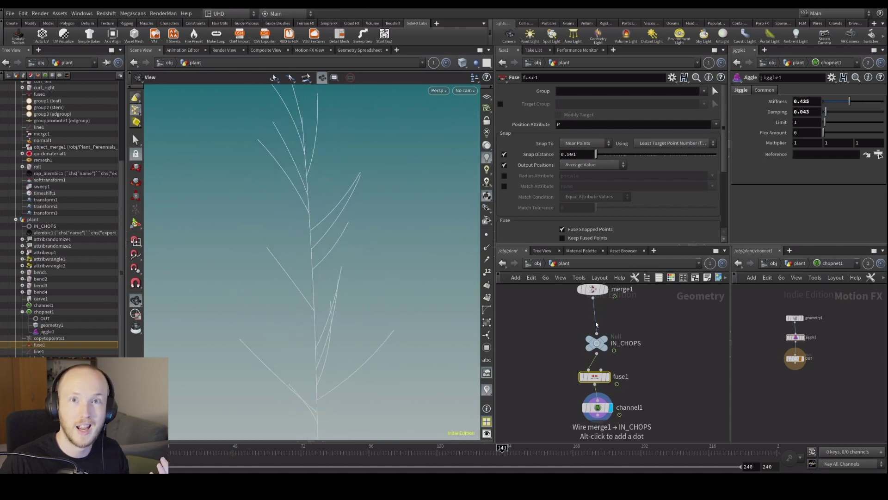
{"action": "left_click_drag", "start_coordinate": [264, 448], "coordinate": [306, 448]}
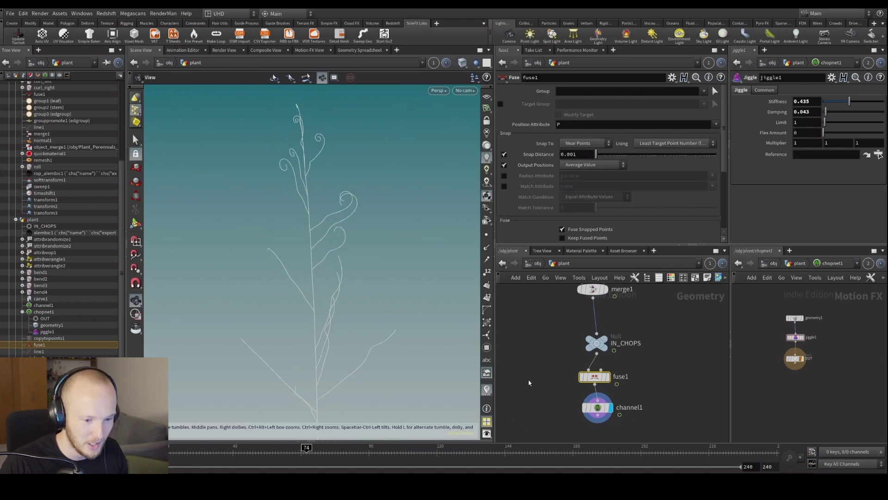
{"action": "key", "text": "ctrl+x"}
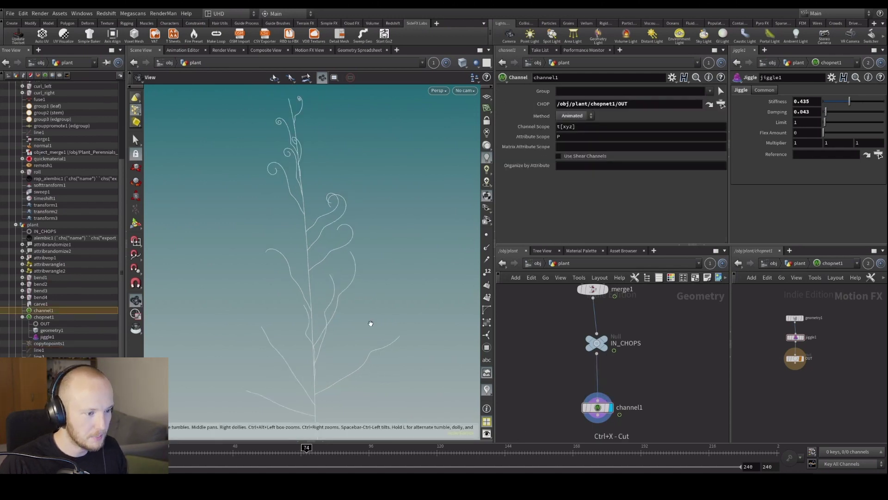
{"action": "left_click_drag", "start_coordinate": [369, 324], "coordinate": [388, 309]}
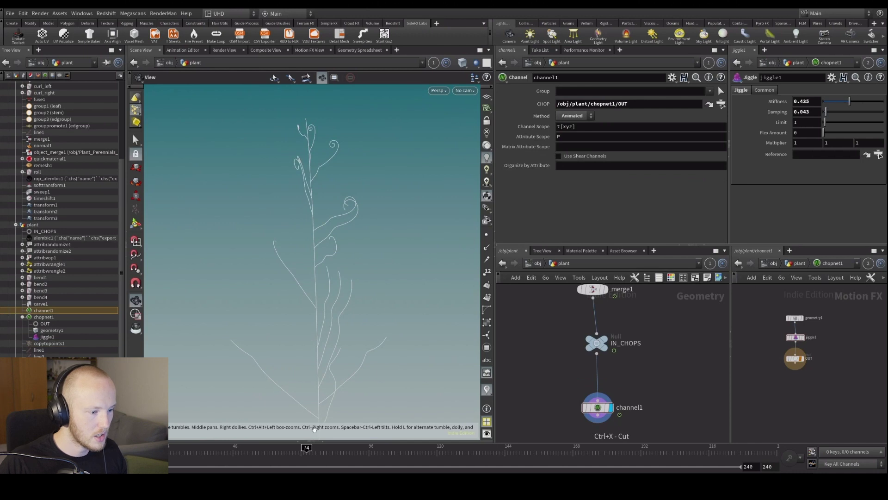
{"action": "key", "text": "ctrl+Up"}
{"action": "key", "text": "Up"}
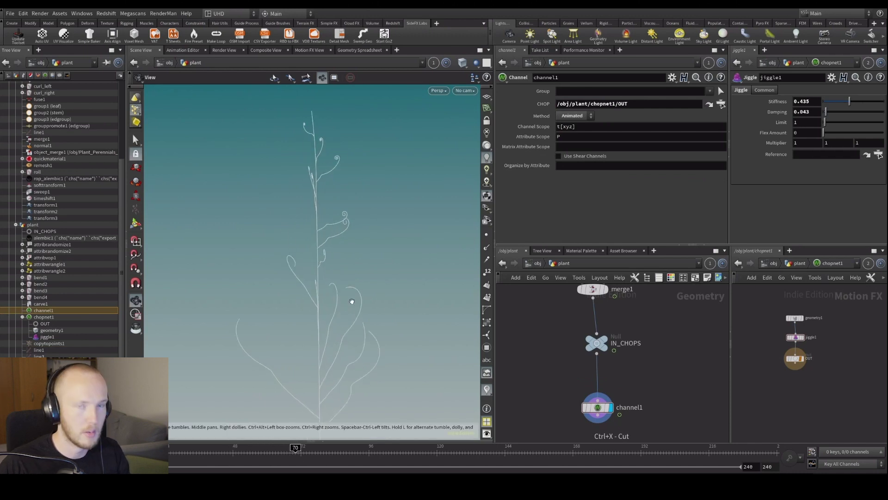
{"action": "left_click", "coordinate": [236, 457]}
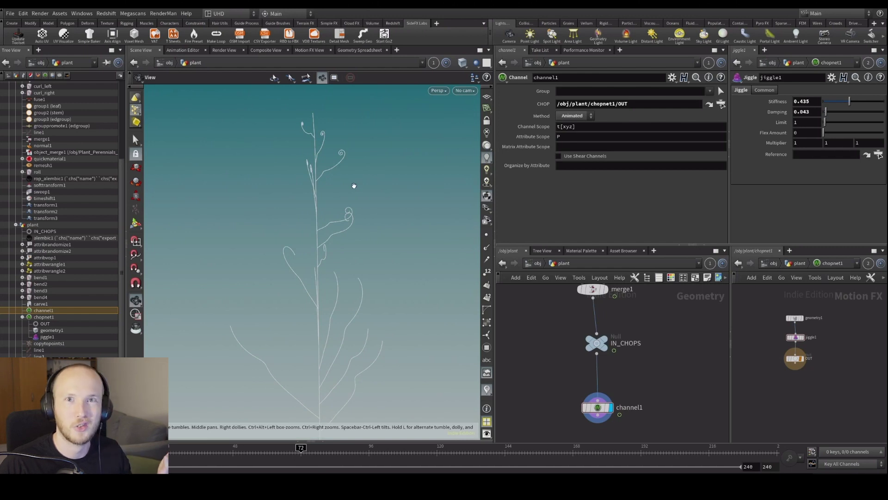
{"action": "left_click_drag", "start_coordinate": [348, 186], "coordinate": [463, 300]}
{"action": "left_click_drag", "start_coordinate": [597, 407], "coordinate": [596, 394]}
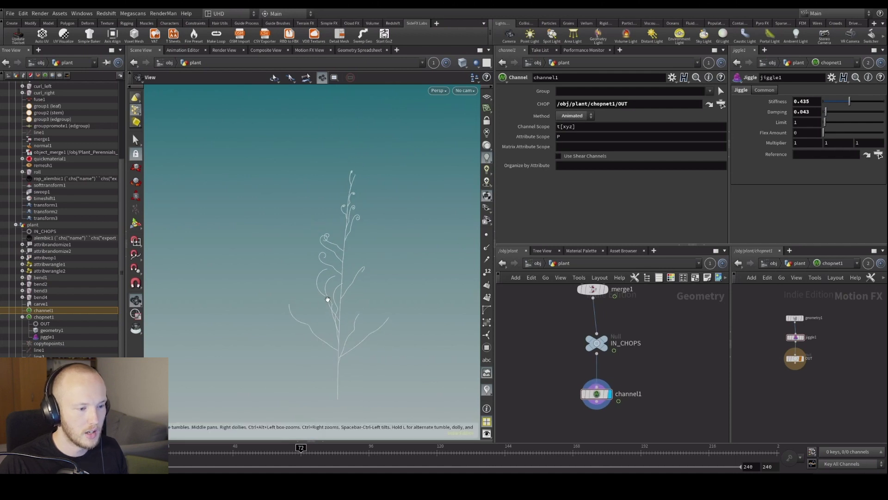
{"action": "left_click_drag", "start_coordinate": [341, 298], "coordinate": [361, 279]}
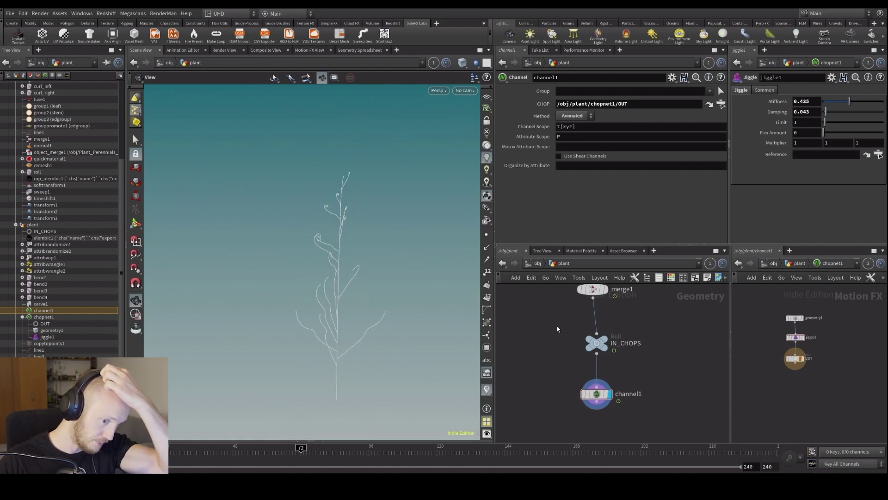
{"action": "middle_click_drag", "start_coordinate": [557, 328], "coordinate": [643, 413]}
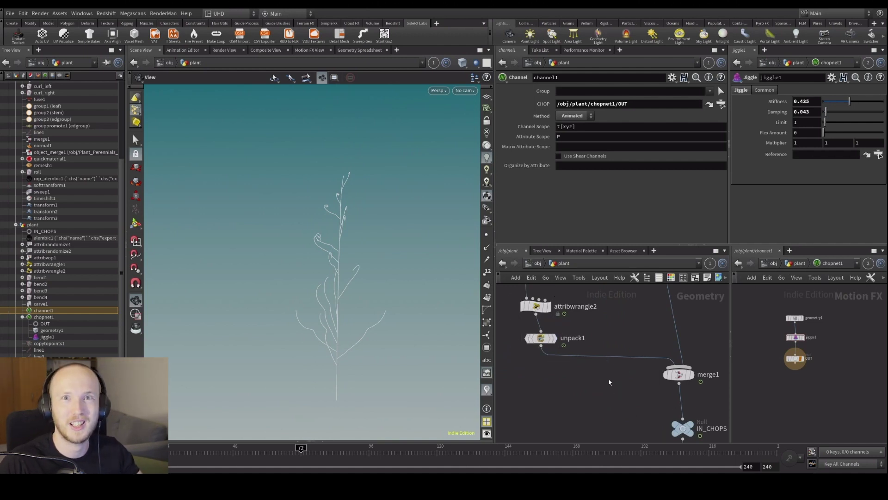
Add a node found by searching 'ch' and position it in the network
{"action": "key", "text": "Tab"}
{"action": "type", "text": "c"}
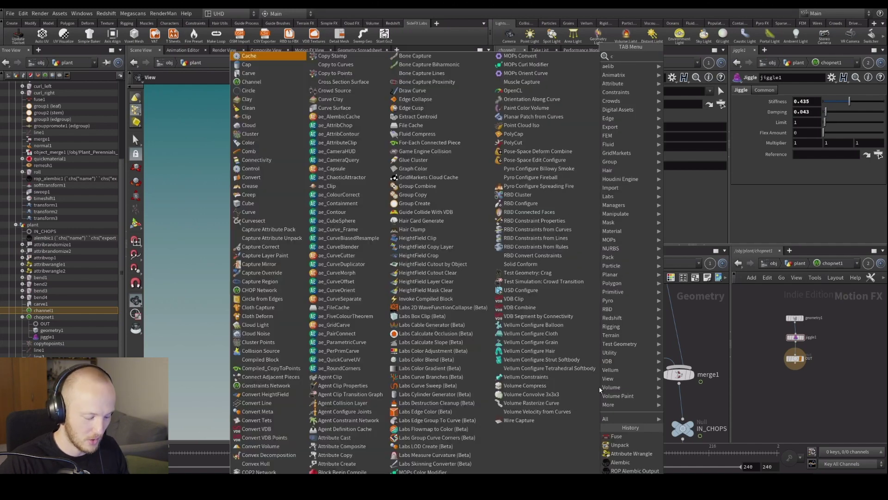
{"action": "type", "text": "h"}
{"action": "key", "text": "Return"}
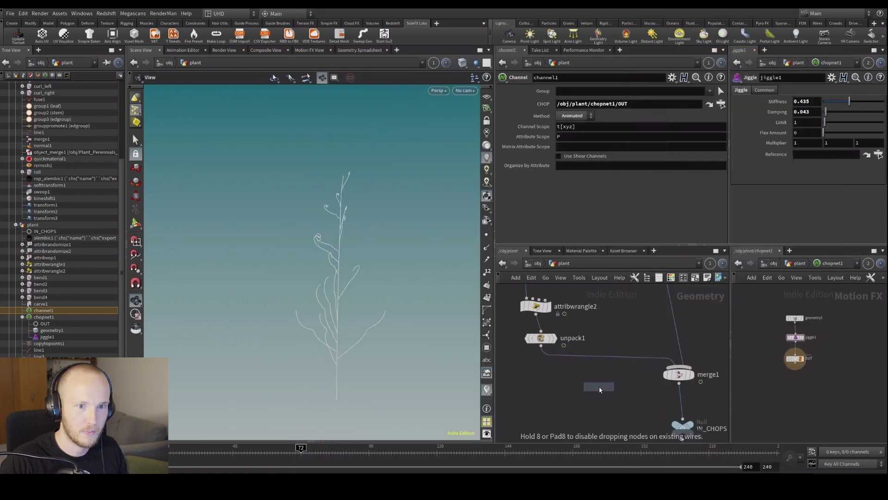
{"action": "left_click", "coordinate": [590, 365]}
{"action": "left_click_drag", "start_coordinate": [579, 365], "coordinate": [564, 389]}
Select resample2 to confirm its curveu output at 0.01 maximum segment length
{"action": "scroll", "coordinate": [545, 374], "scroll_direction": "down", "scroll_amount": 5}
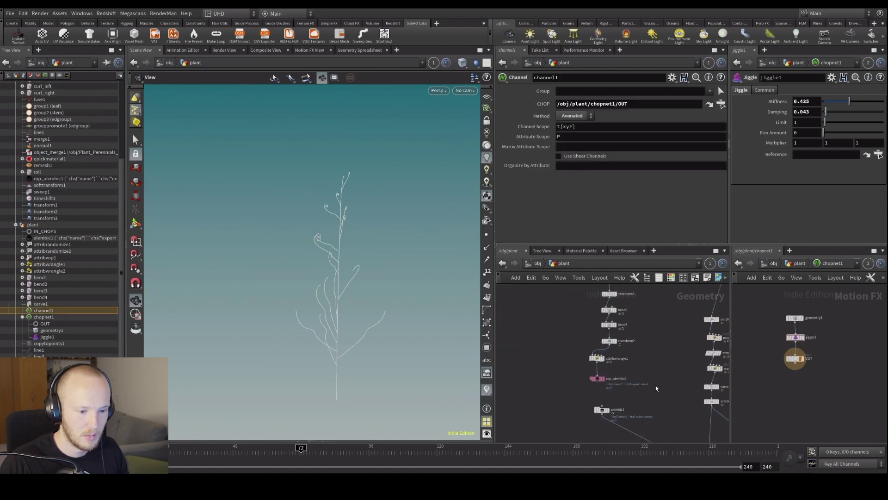
{"action": "middle_click_drag", "start_coordinate": [637, 348], "coordinate": [620, 405]}
{"action": "scroll", "coordinate": [609, 362], "scroll_direction": "up", "scroll_amount": 3}
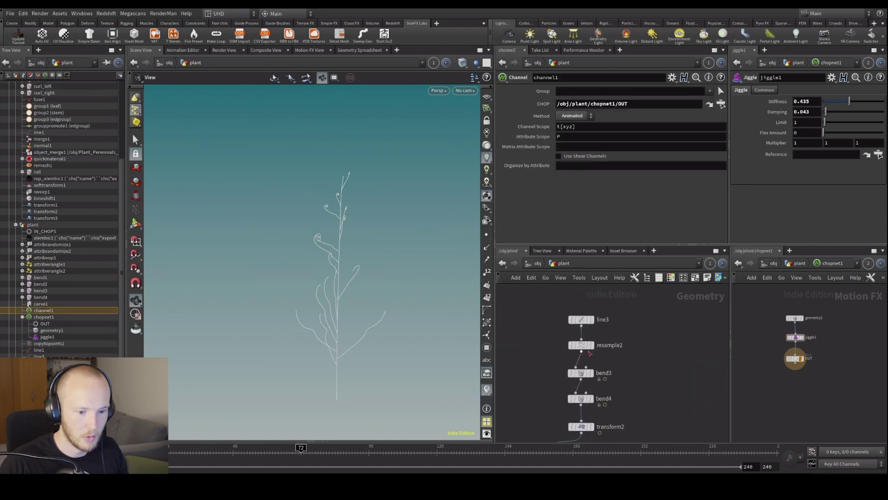
{"action": "left_click", "coordinate": [581, 344]}
{"action": "scroll", "coordinate": [583, 204], "scroll_direction": "down", "scroll_amount": 2}
{"action": "middle_click_drag", "start_coordinate": [661, 360], "coordinate": [592, 336]}
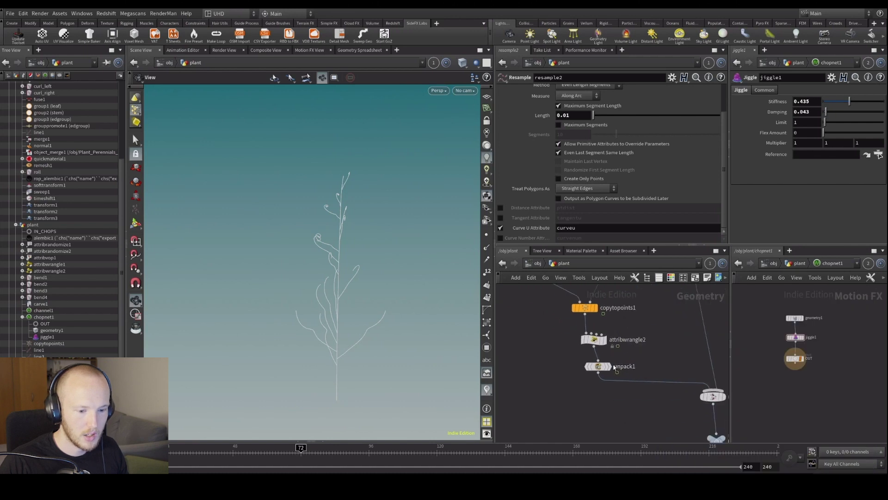
Set unpack1's Transfer Attributes to curveu and verify it in the spreadsheet
{"action": "left_click", "coordinate": [597, 370]}
{"action": "left_click", "coordinate": [597, 369]}
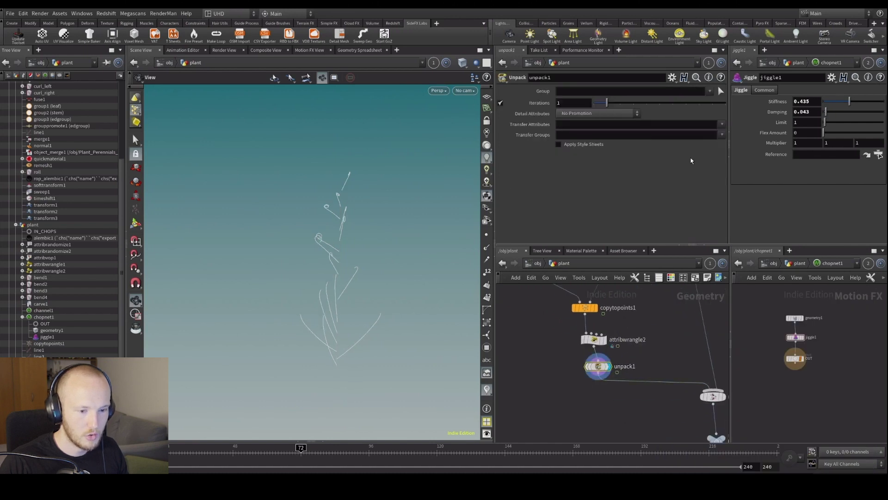
{"action": "left_click", "coordinate": [593, 339]}
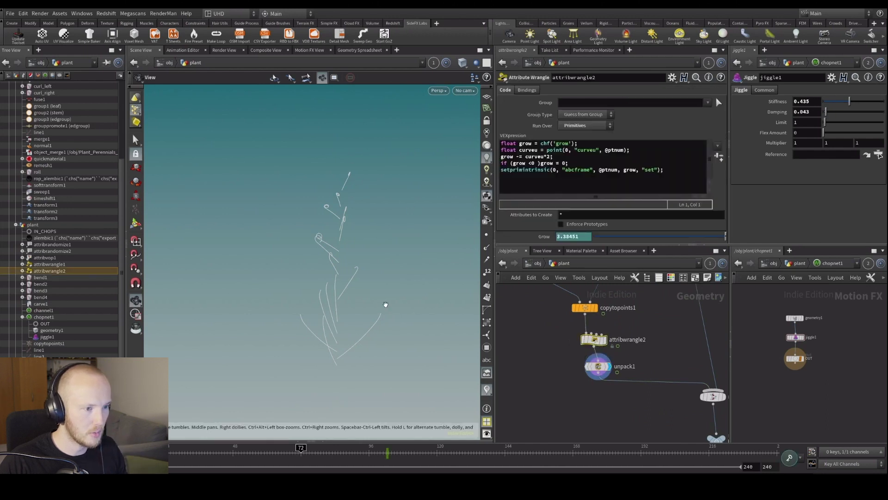
{"action": "left_click", "coordinate": [598, 368]}
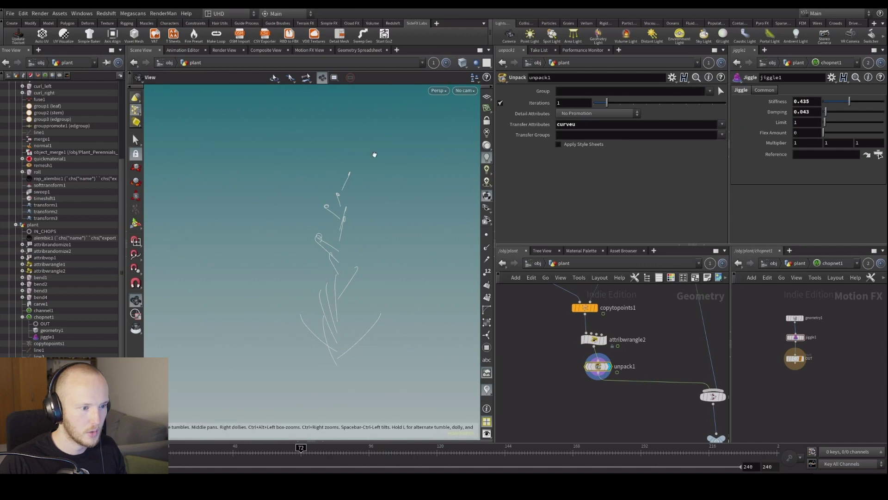
{"action": "left_click", "coordinate": [359, 50]}
{"action": "scroll", "coordinate": [319, 186], "scroll_direction": "down", "scroll_amount": 15}
Return to the Scene View and display channel1's curled plant at frame 72
{"action": "left_click", "coordinate": [141, 50]}
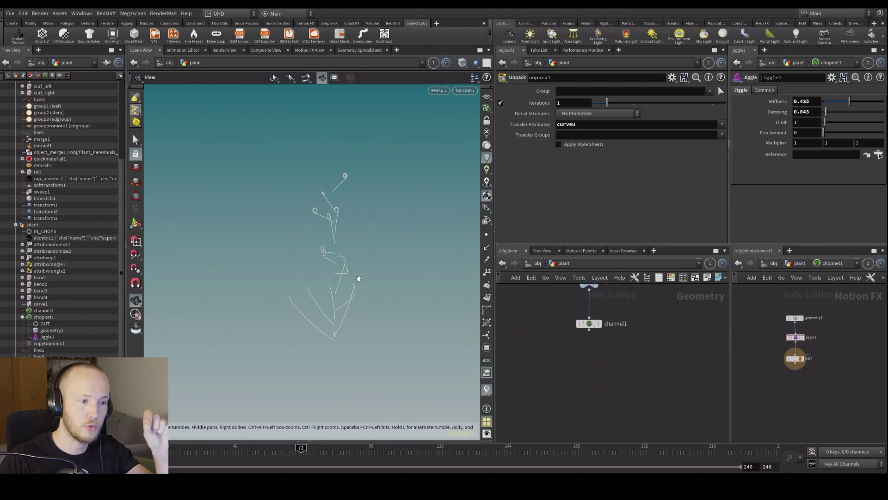
{"action": "scroll", "coordinate": [351, 276], "scroll_direction": "up", "scroll_amount": 5}
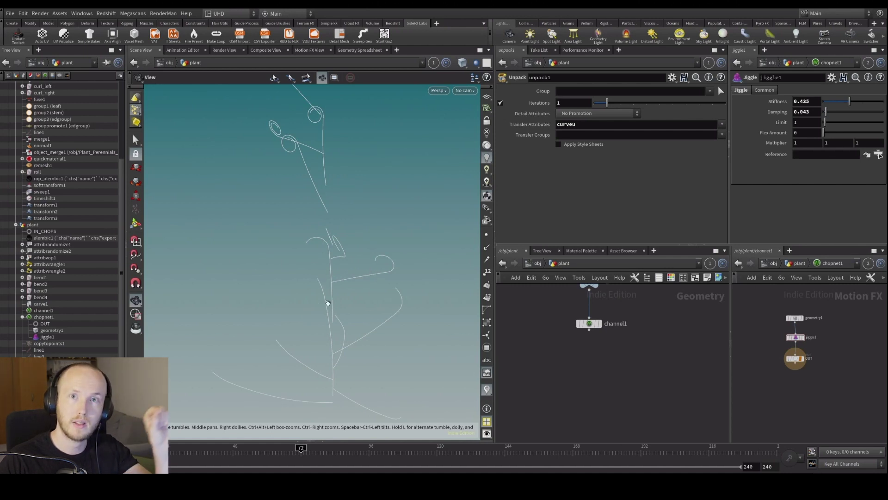
{"action": "mouse_move", "coordinate": [572, 324]}
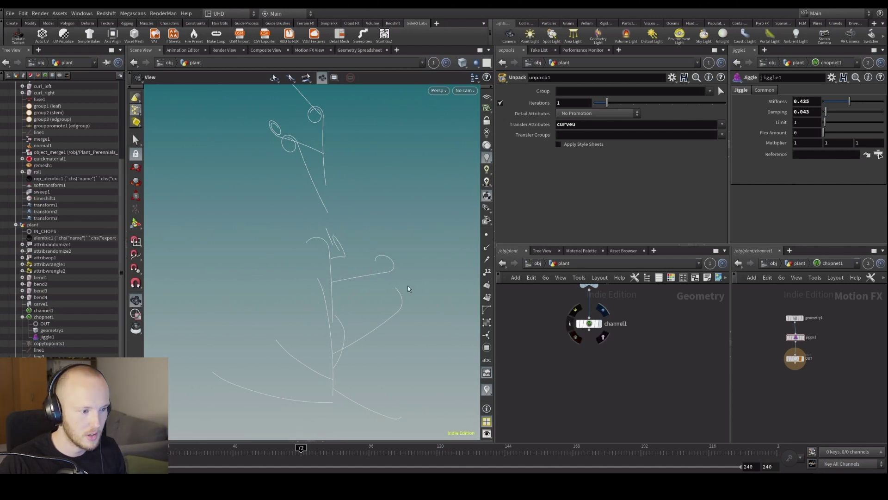
{"action": "left_click", "coordinate": [603, 336]}
{"action": "middle_click_drag", "start_coordinate": [568, 346], "coordinate": [571, 377]}
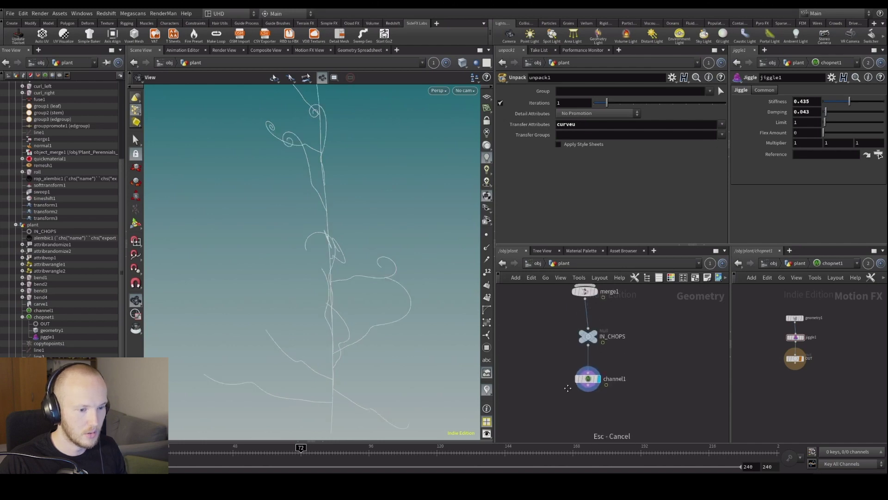
Add an Attribute VOP via 'avo' below channel1 and wire channel1 into its first input
{"action": "key", "text": "Tab"}
{"action": "type", "text": "avo"}
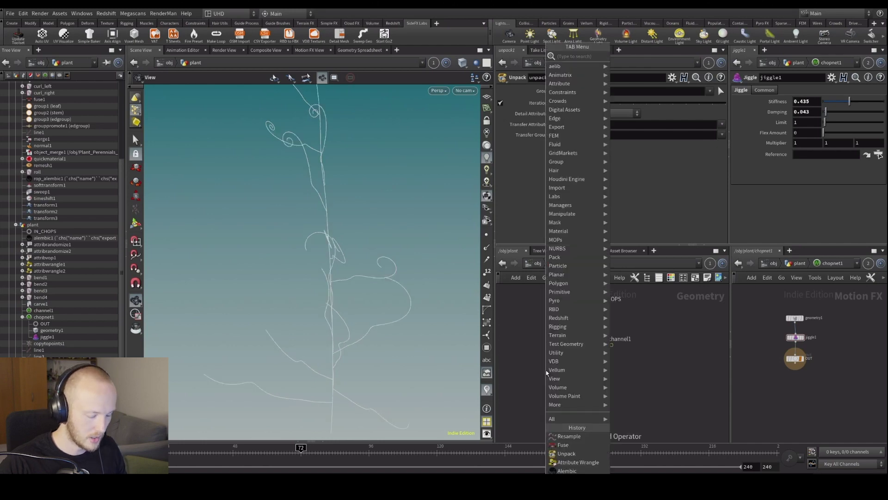
{"action": "key", "text": "Return"}
{"action": "left_click", "coordinate": [567, 395]}
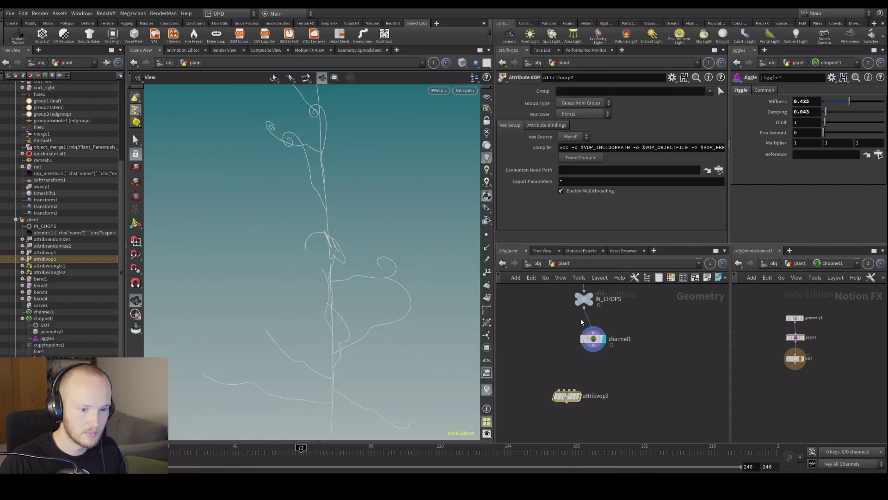
{"action": "left_click_drag", "start_coordinate": [597, 345], "coordinate": [562, 343]}
{"action": "left_click", "coordinate": [567, 348]}
{"action": "left_click", "coordinate": [559, 390]}
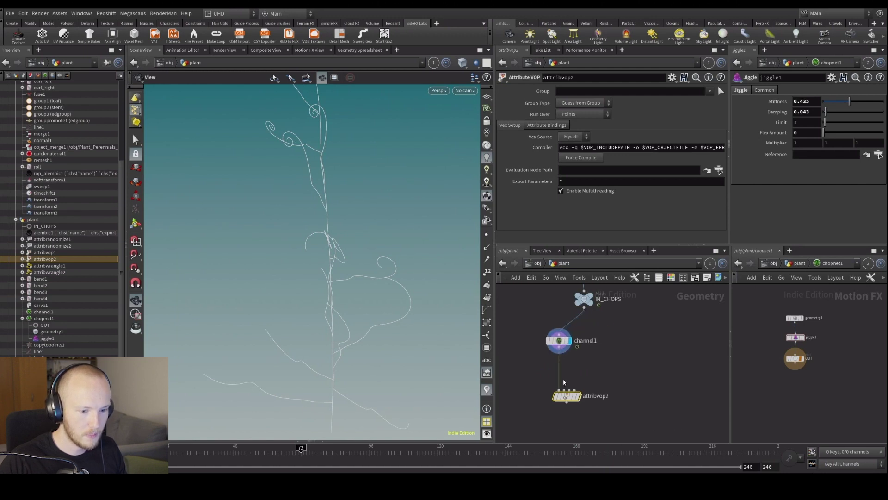
{"action": "left_click_drag", "start_coordinate": [586, 397], "coordinate": [614, 395]}
Wire IN_CHOPS into the Attribute VOP's second input and display its output
{"action": "left_click", "coordinate": [600, 388]}
{"action": "scroll", "coordinate": [593, 364], "scroll_direction": "down", "scroll_amount": 2}
{"action": "left_click_drag", "start_coordinate": [324, 277], "coordinate": [296, 273]}
{"action": "scroll", "coordinate": [546, 347], "scroll_direction": "up", "scroll_amount": 2}
{"action": "scroll", "coordinate": [596, 394], "scroll_direction": "down", "scroll_amount": 1}
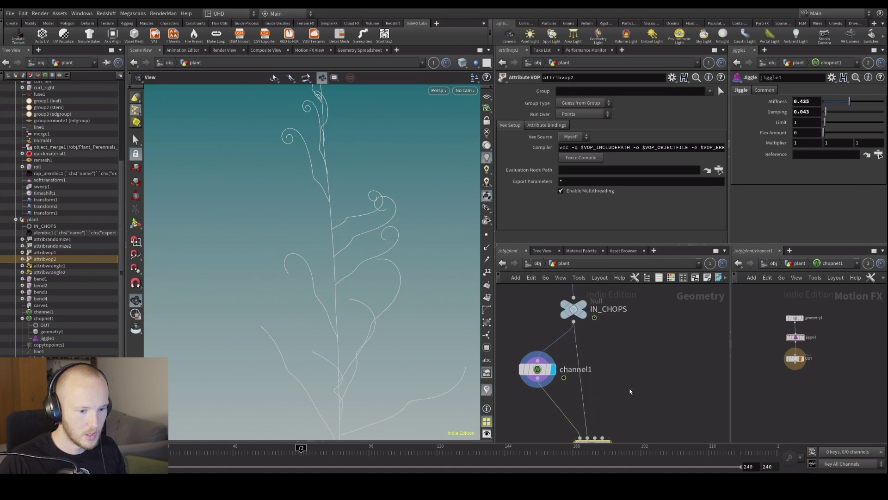
{"action": "scroll", "coordinate": [579, 383], "scroll_direction": "up", "scroll_amount": 1}
{"action": "key", "text": "r"}
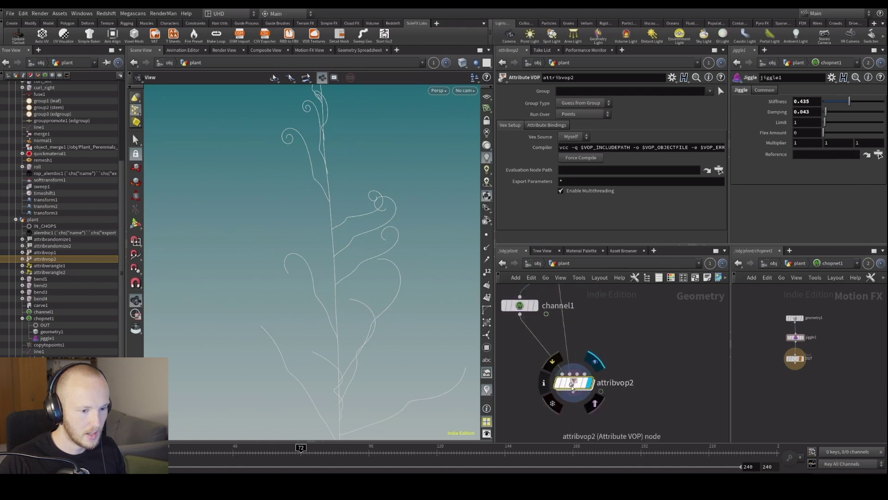
{"action": "scroll", "coordinate": [614, 378], "scroll_direction": "down", "scroll_amount": 2}
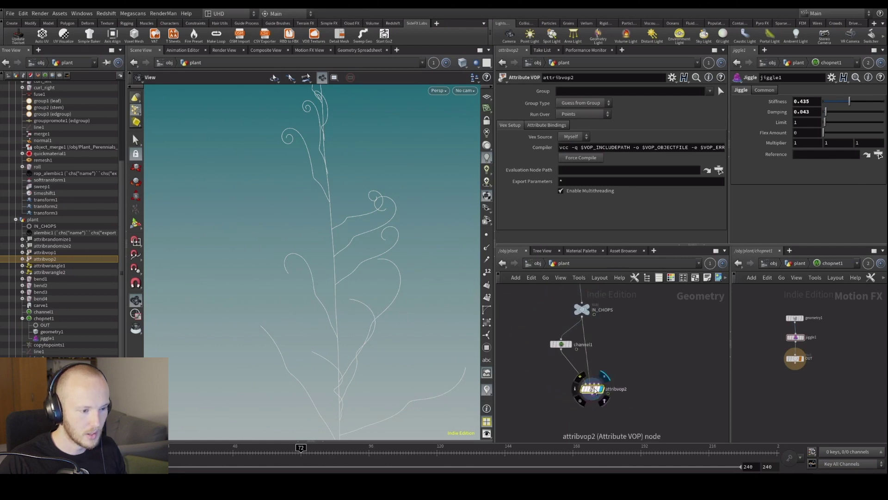
{"action": "left_click_drag", "start_coordinate": [324, 327], "coordinate": [341, 307]}
{"action": "scroll", "coordinate": [593, 401], "scroll_direction": "up", "scroll_amount": 2}
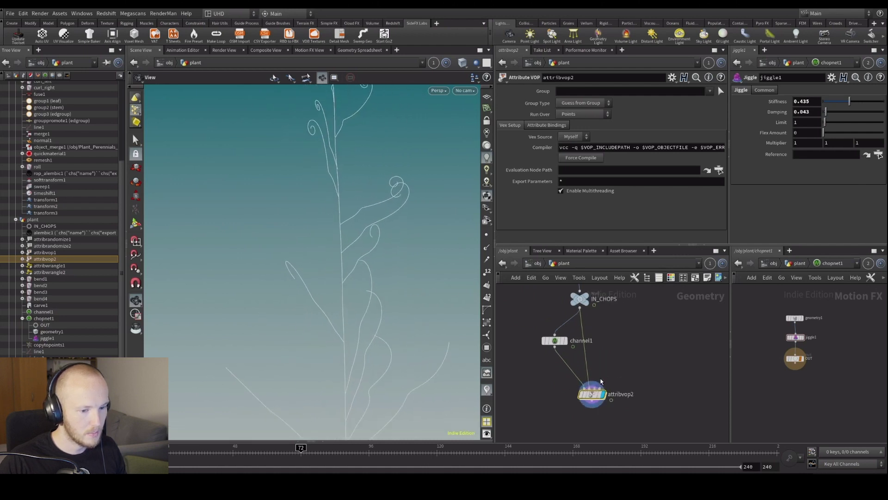
{"action": "left_click_drag", "start_coordinate": [592, 401], "coordinate": [592, 410]}
Inside attribvop2, add an Import Point Attribute node via 'impo p'
{"action": "double_click", "coordinate": [590, 401]}
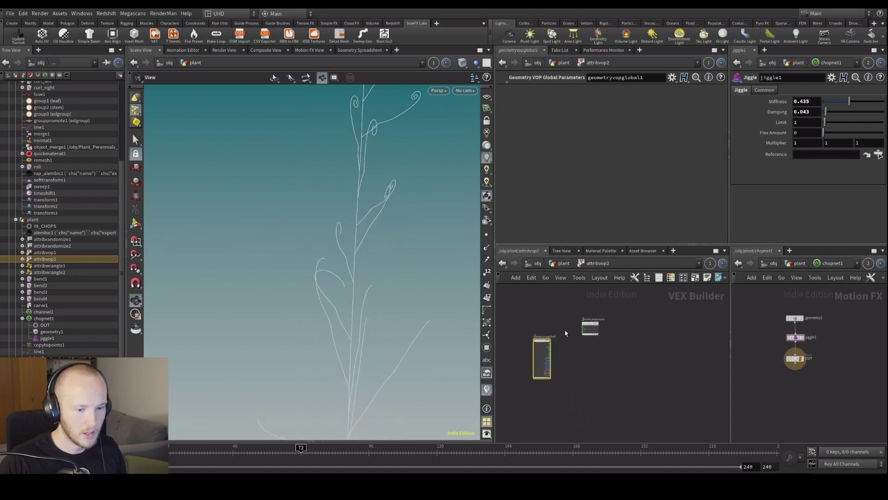
{"action": "key", "text": "h"}
{"action": "key", "text": "Tab"}
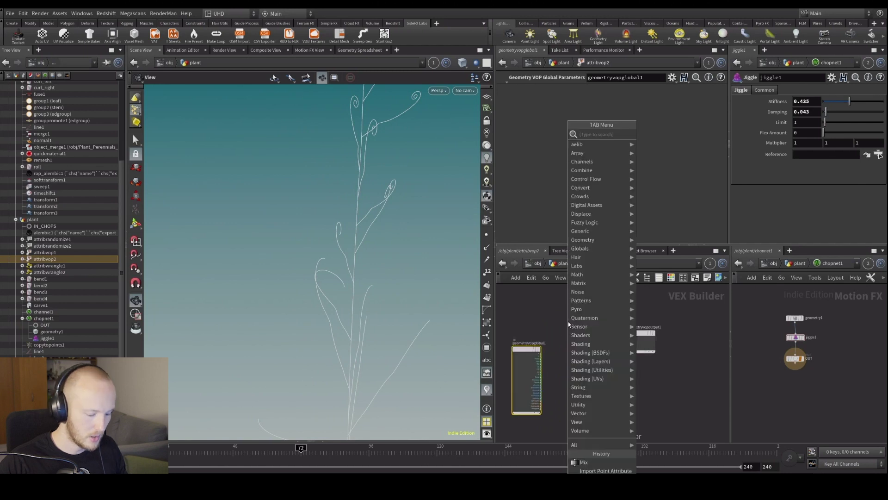
{"action": "type", "text": "impo p"}
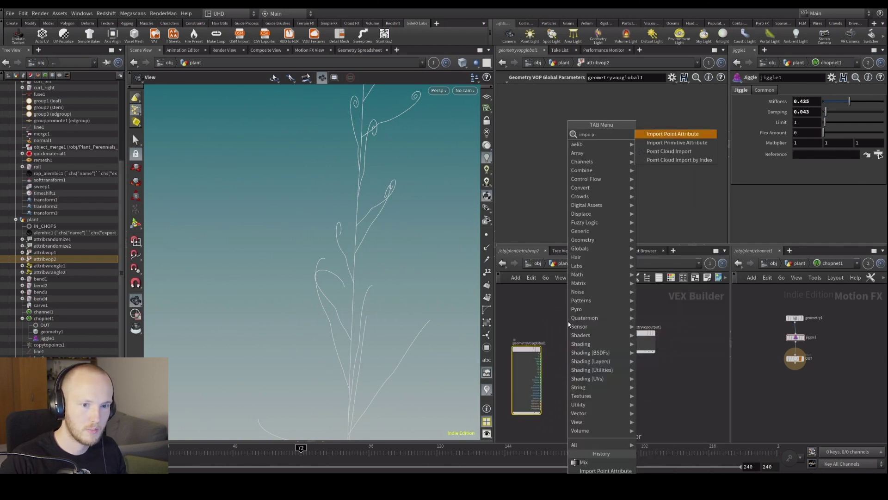
{"action": "key", "text": "Return"}
{"action": "left_click", "coordinate": [568, 324]}
{"action": "middle_click_drag", "start_coordinate": [568, 324], "coordinate": [581, 324]}
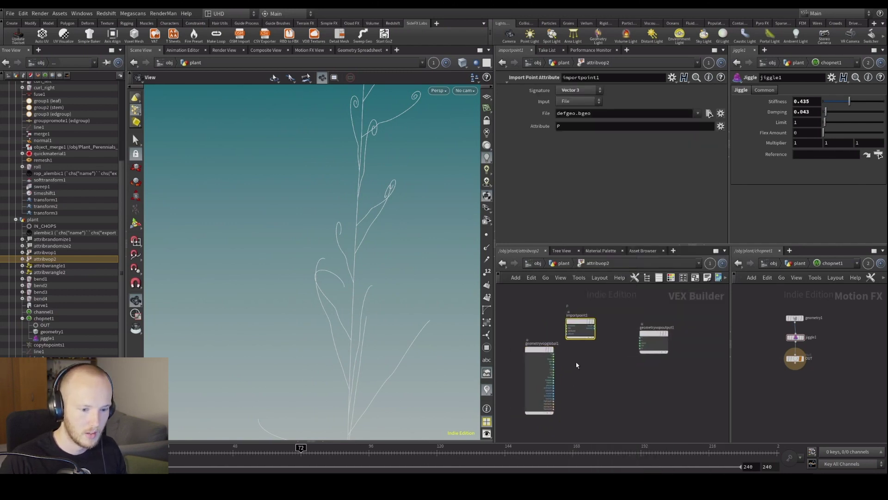
{"action": "left_click_drag", "start_coordinate": [534, 362], "coordinate": [537, 341]}
{"action": "scroll", "coordinate": [537, 340], "scroll_direction": "up", "scroll_amount": 2}
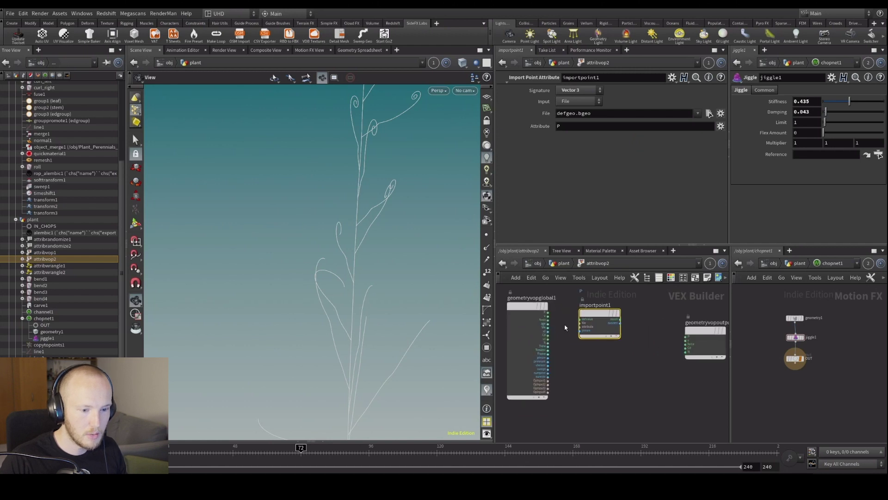
Wire the second input into importpoint1's file input and its result into output P
{"action": "left_click", "coordinate": [579, 324]}
{"action": "left_click", "coordinate": [550, 384]}
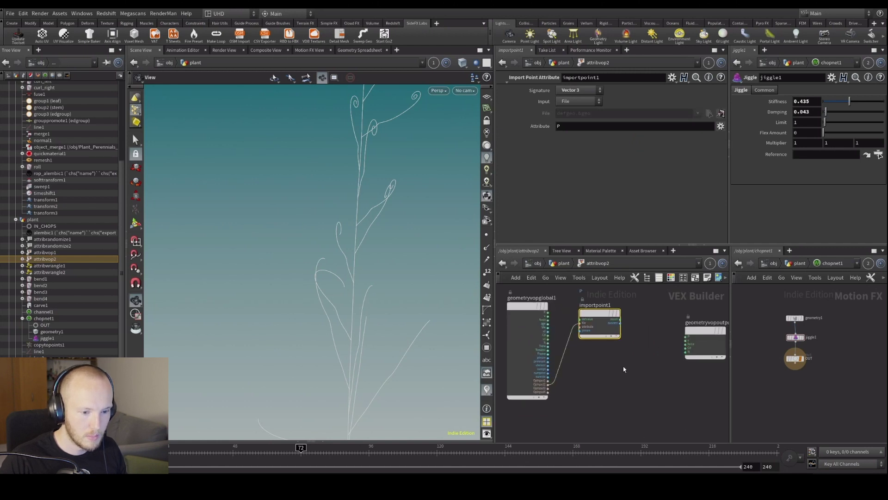
{"action": "middle_click_drag", "start_coordinate": [624, 368], "coordinate": [613, 394]}
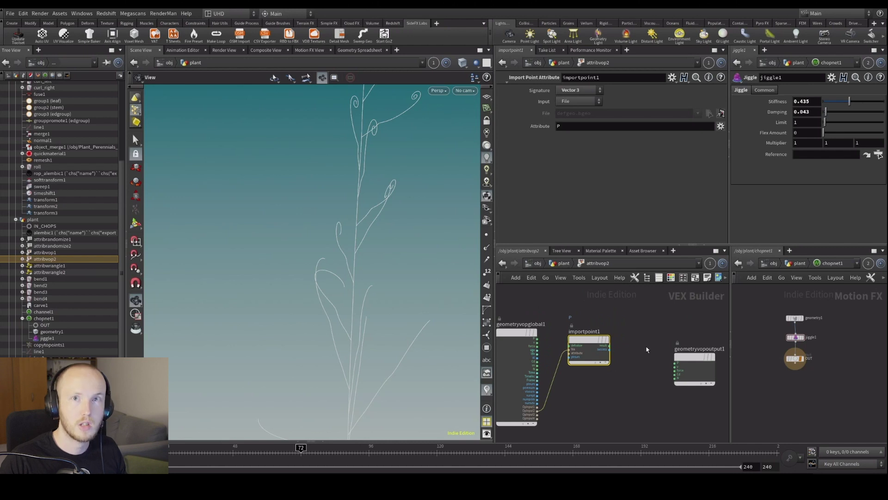
{"action": "scroll", "coordinate": [681, 365], "scroll_direction": "down", "scroll_amount": 2}
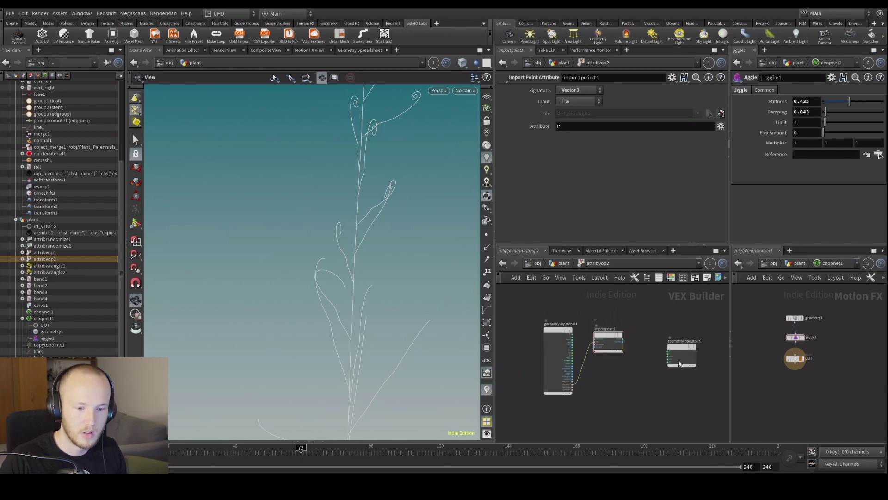
{"action": "left_click_drag", "start_coordinate": [681, 352], "coordinate": [686, 325]}
{"action": "middle_click_drag", "start_coordinate": [655, 337], "coordinate": [588, 342]}
{"action": "left_click", "coordinate": [581, 346]}
{"action": "left_click", "coordinate": [633, 332]}
{"action": "key", "text": "u"}
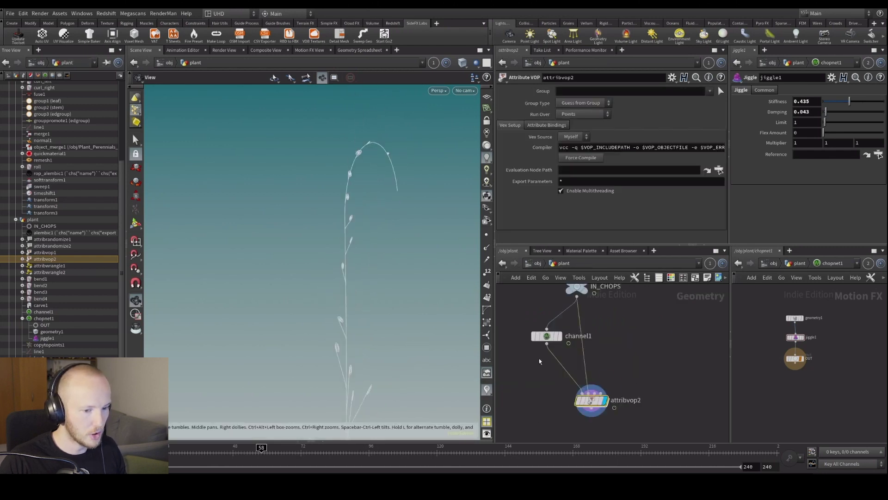
Scrub to frame 52, display attribvop2 and go inside it
{"action": "left_click", "coordinate": [170, 446]}
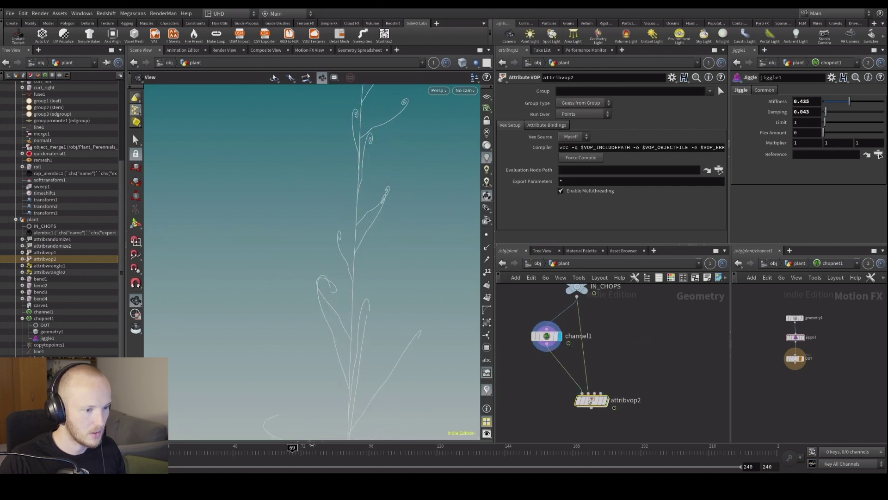
{"action": "left_click", "coordinate": [241, 448]}
{"action": "left_click_drag", "start_coordinate": [241, 448], "coordinate": [244, 448]}
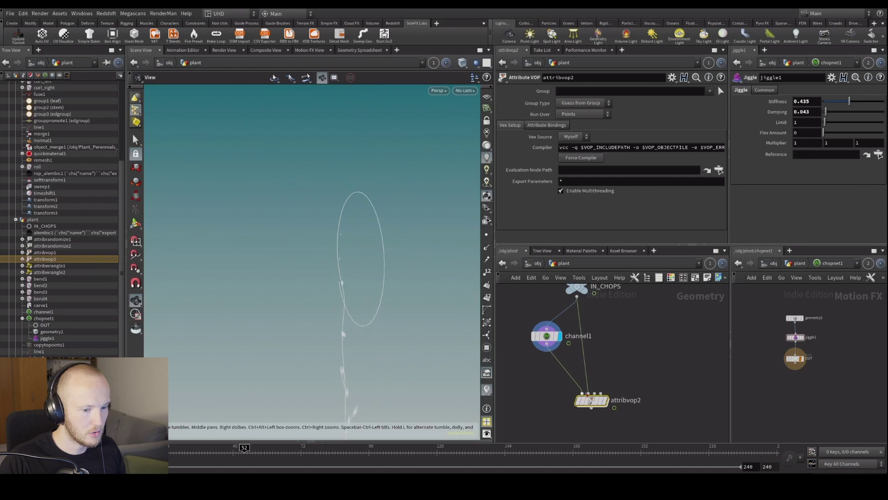
{"action": "left_click", "coordinate": [609, 383]}
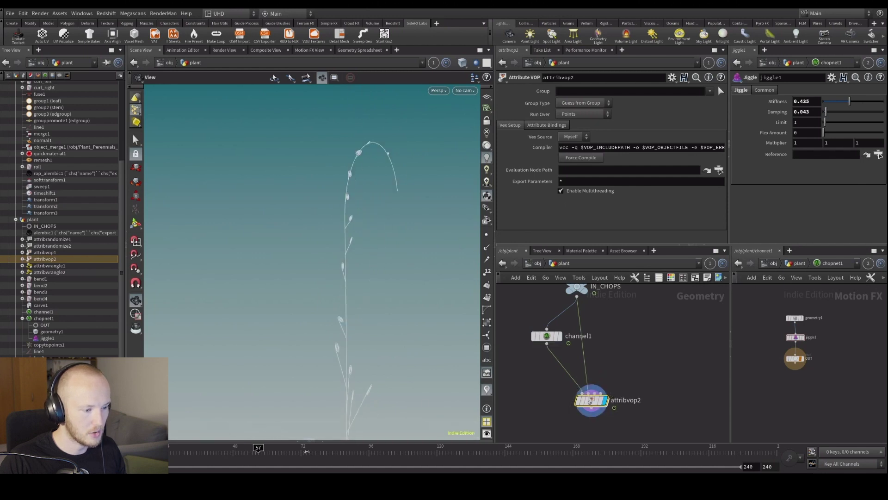
{"action": "double_click", "coordinate": [591, 399]}
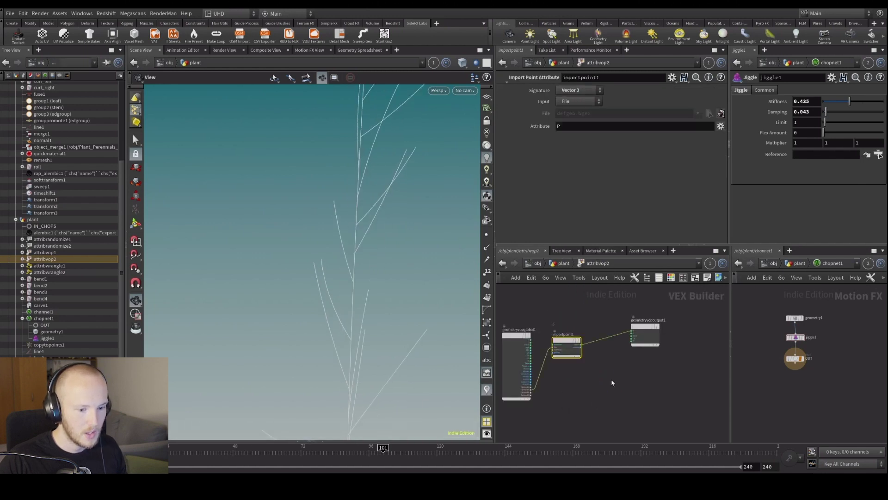
Add a Mix node and wire the global position into it
{"action": "scroll", "coordinate": [560, 365], "scroll_direction": "up", "scroll_amount": 5}
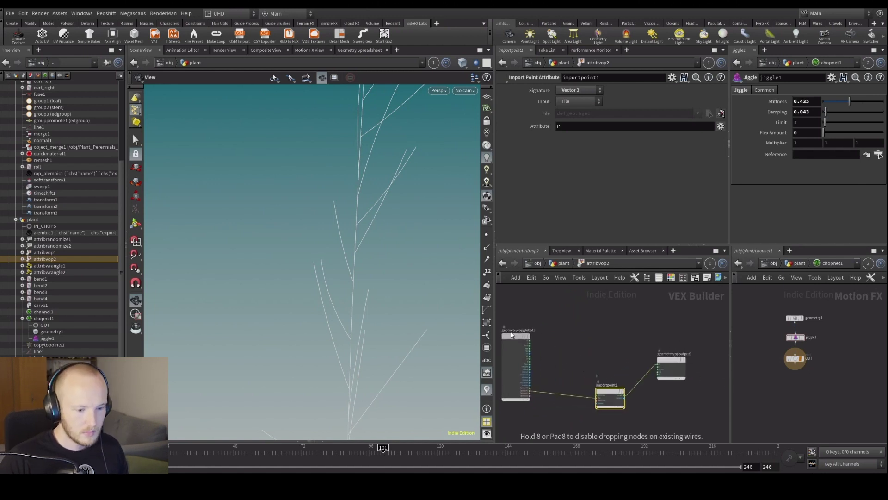
{"action": "scroll", "coordinate": [578, 340], "scroll_direction": "up", "scroll_amount": 3}
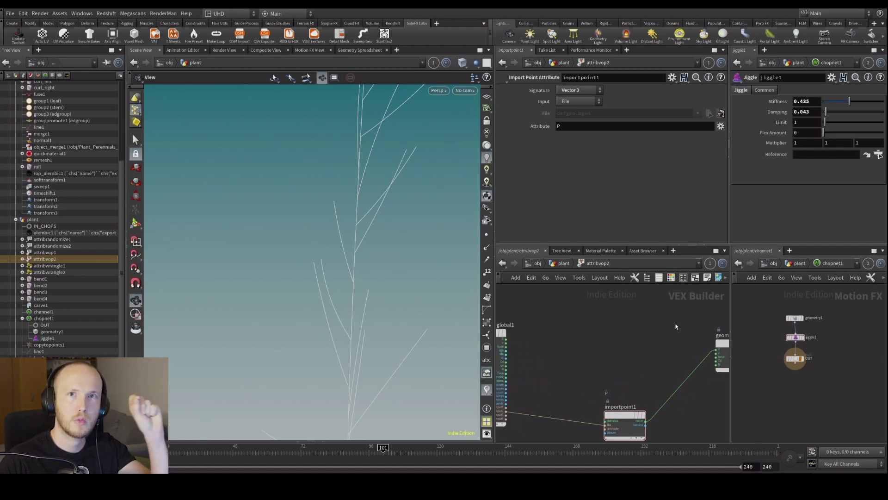
{"action": "scroll", "coordinate": [566, 341], "scroll_direction": "down", "scroll_amount": 3}
{"action": "key", "text": "Tab"}
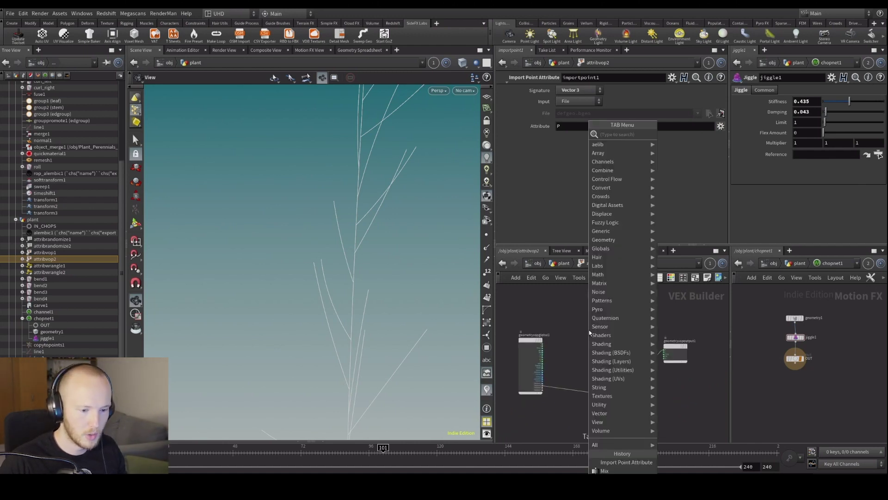
{"action": "left_click", "coordinate": [740, 139]}
{"action": "left_click", "coordinate": [630, 352]}
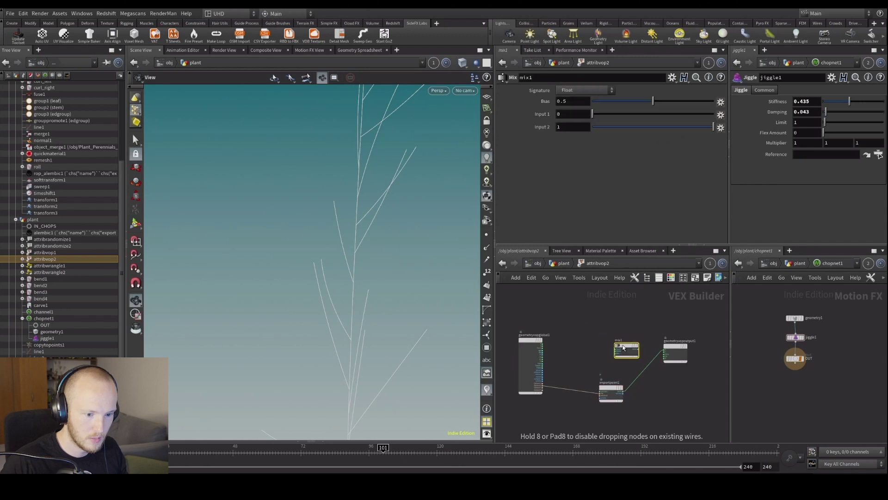
{"action": "scroll", "coordinate": [590, 353], "scroll_direction": "up", "scroll_amount": 2}
{"action": "left_click_drag", "start_coordinate": [505, 349], "coordinate": [648, 329]}
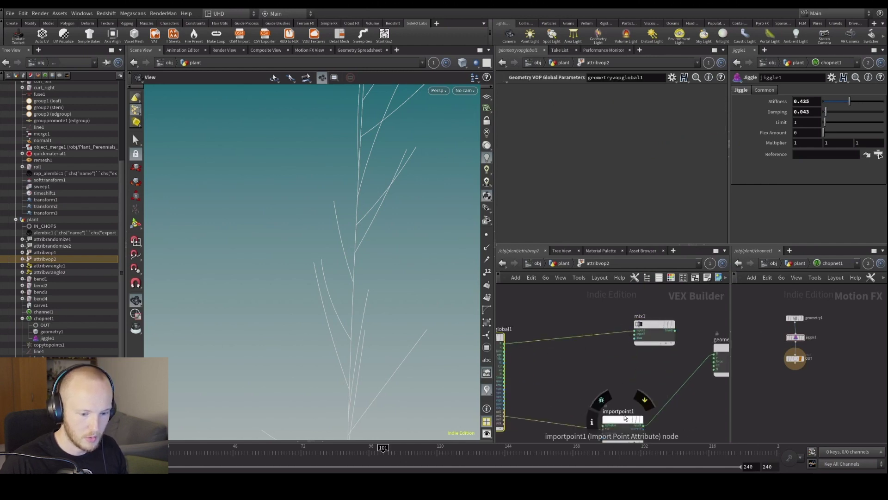
Feed importpoint1's position into the mix and drive output P with the blend
{"action": "left_click_drag", "start_coordinate": [604, 425], "coordinate": [503, 416]}
{"action": "left_click_drag", "start_coordinate": [625, 417], "coordinate": [564, 389]}
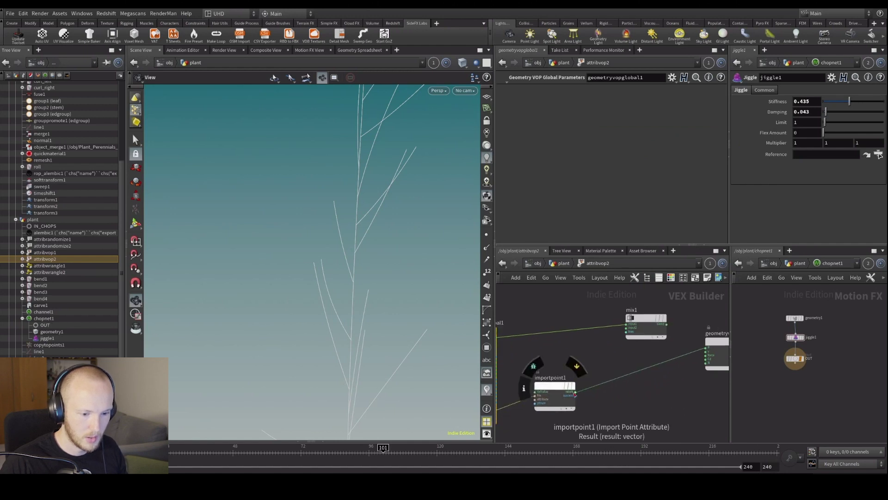
{"action": "left_click", "coordinate": [575, 392]}
{"action": "left_click", "coordinate": [627, 320]}
{"action": "left_click", "coordinate": [627, 324]}
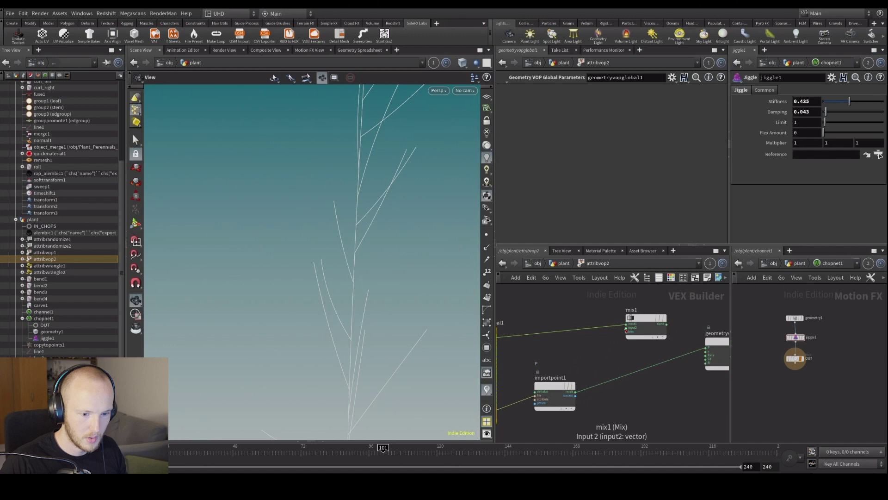
{"action": "left_click", "coordinate": [667, 326]}
{"action": "left_click", "coordinate": [706, 348]}
Tidy the nodes, select importpoint1 and add another node from a 'mix' search
{"action": "scroll", "coordinate": [619, 345], "scroll_direction": "up", "scroll_amount": 2}
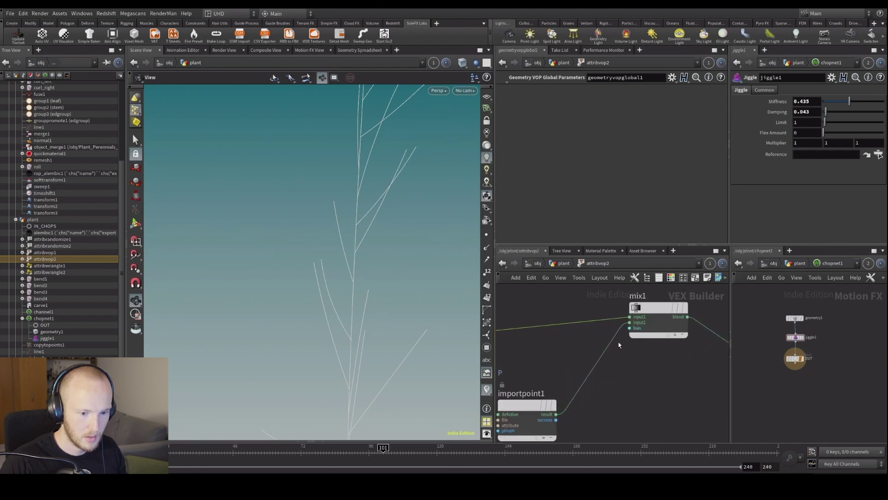
{"action": "scroll", "coordinate": [620, 358], "scroll_direction": "down", "scroll_amount": 3}
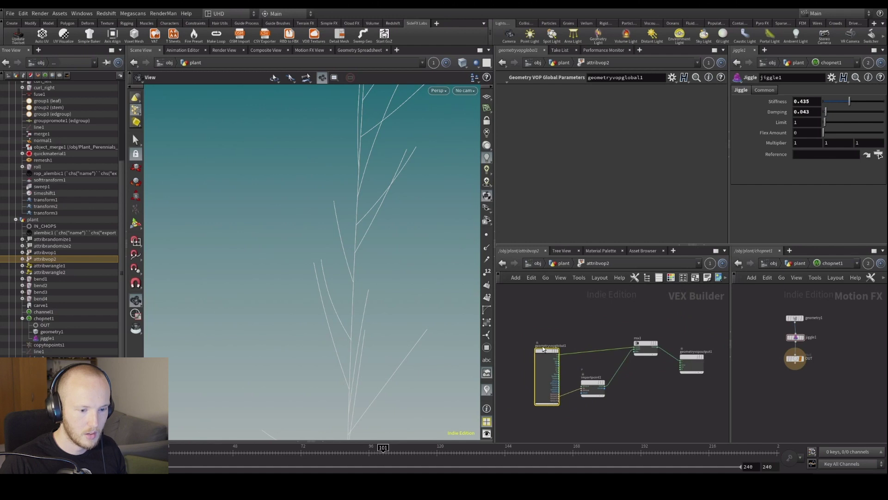
{"action": "left_click_drag", "start_coordinate": [545, 350], "coordinate": [533, 341]}
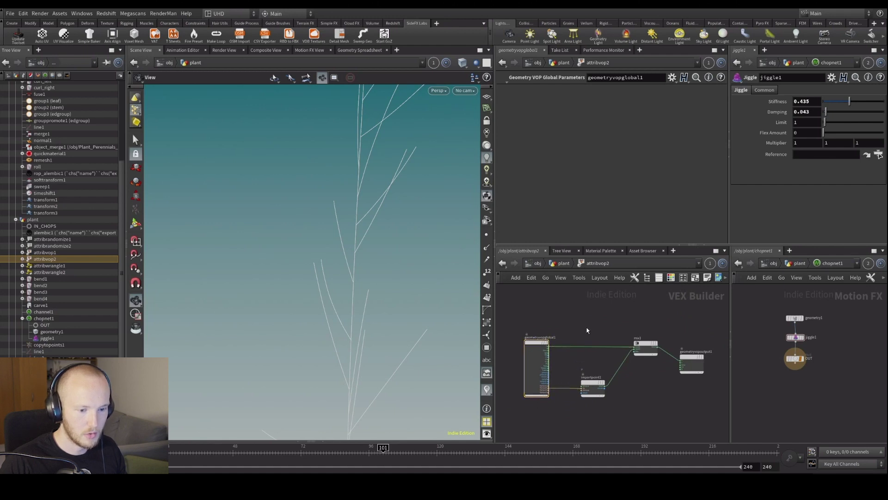
{"action": "left_click", "coordinate": [600, 397]}
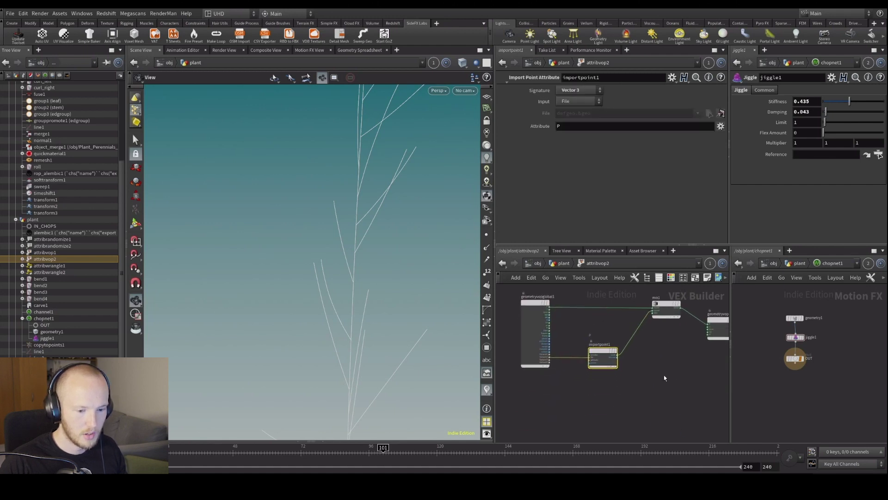
{"action": "key", "text": "Tab"}
{"action": "type", "text": "mix"}
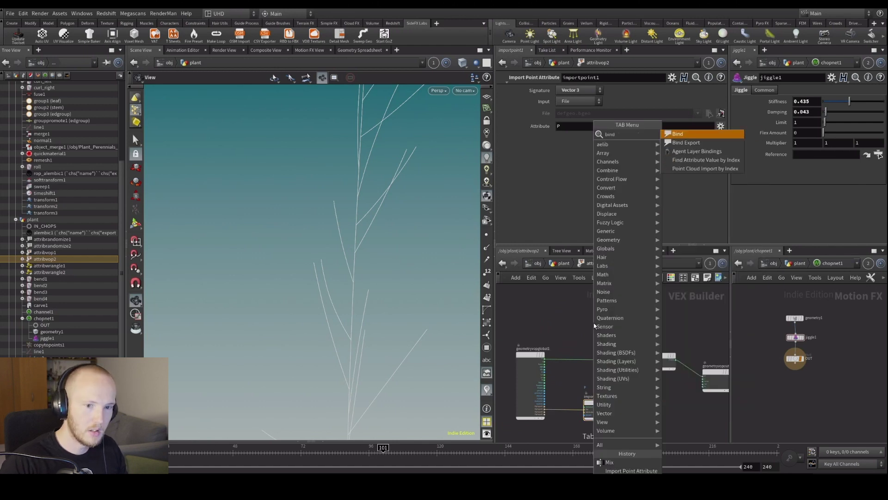
{"action": "key", "text": "Return"}
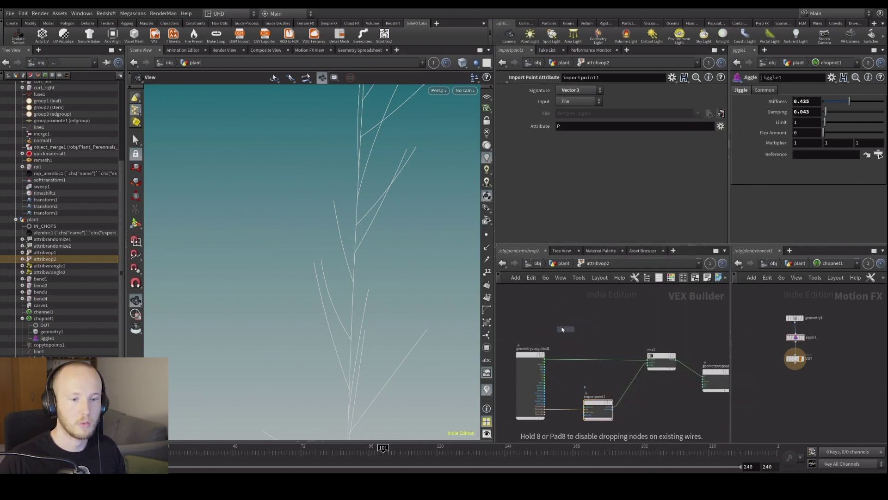
Place a Bind node reading the curveu attribute
{"action": "left_click", "coordinate": [580, 320]}
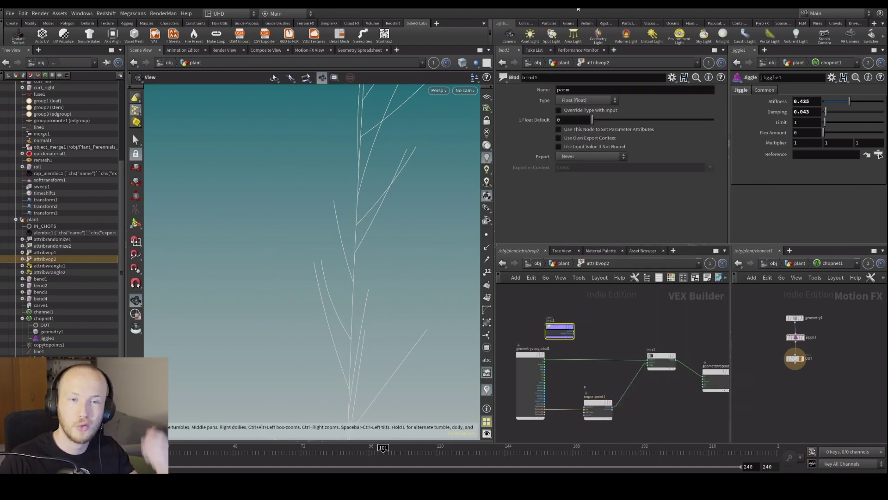
{"action": "type", "text": "curveu"}
{"action": "key", "text": "Return"}
Wire a float-spline Ramp Parameter from the curveu bind and frame it beside the mix node
{"action": "left_click", "coordinate": [574, 331]}
{"action": "key", "text": "Tab"}
{"action": "type", "text": "ramp"}
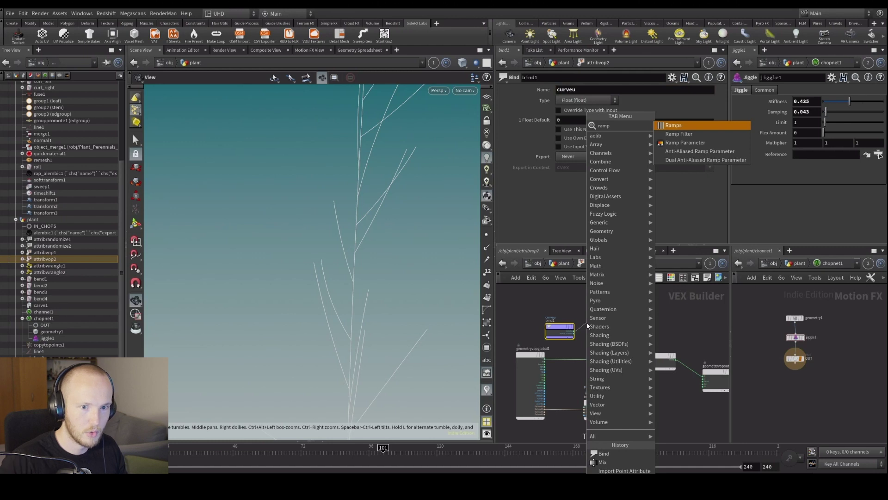
{"action": "key", "text": "Down"}
{"action": "key", "text": "Down"}
{"action": "key", "text": "Return"}
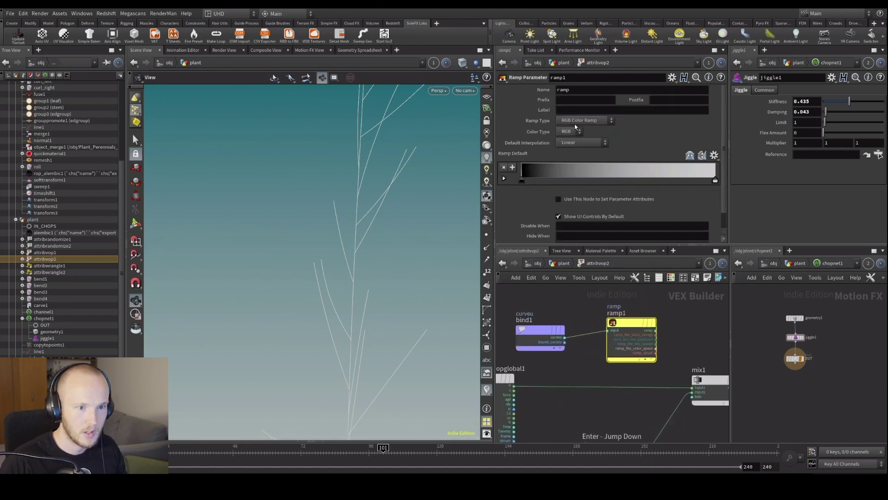
{"action": "left_click", "coordinate": [575, 124]}
{"action": "left_click", "coordinate": [576, 138]}
{"action": "scroll", "coordinate": [526, 326], "scroll_direction": "down", "scroll_amount": 3}
{"action": "scroll", "coordinate": [630, 345], "scroll_direction": "down", "scroll_amount": 3}
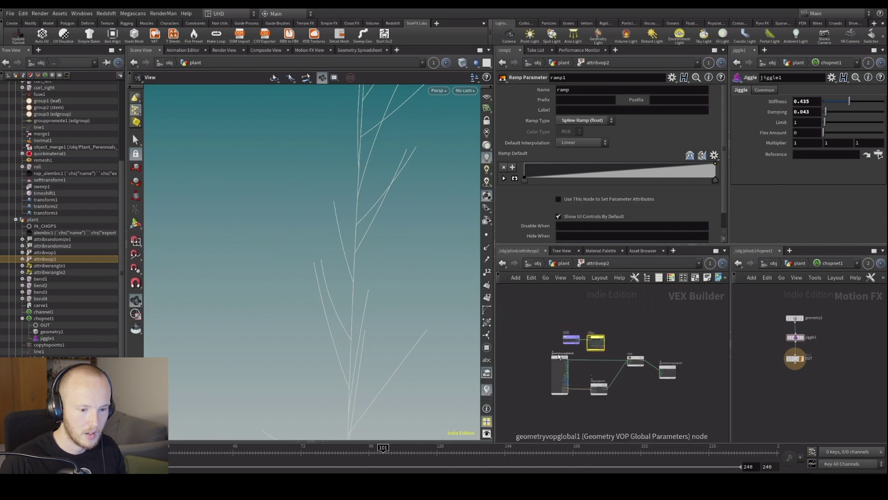
{"action": "left_click_drag", "start_coordinate": [547, 357], "coordinate": [546, 362]}
{"action": "scroll", "coordinate": [694, 353], "scroll_direction": "up", "scroll_amount": 3}
{"action": "middle_click_drag", "start_coordinate": [653, 376], "coordinate": [623, 391]}
{"action": "middle_click_drag", "start_coordinate": [554, 377], "coordinate": [642, 312]}
{"action": "scroll", "coordinate": [629, 373], "scroll_direction": "up", "scroll_amount": 2}
{"action": "scroll", "coordinate": [629, 373], "scroll_direction": "down", "scroll_amount": 2}
{"action": "scroll", "coordinate": [581, 306], "scroll_direction": "up", "scroll_amount": 3}
{"action": "middle_click_drag", "start_coordinate": [581, 306], "coordinate": [604, 379]}
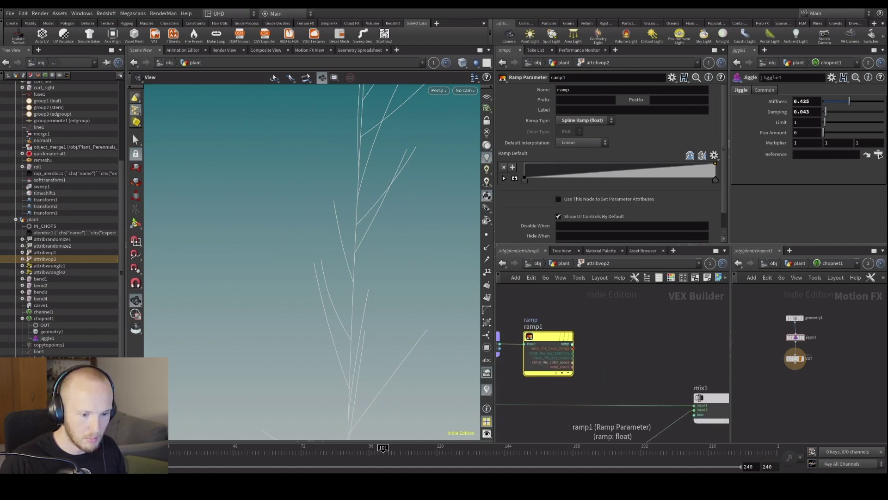
{"action": "middle_click_drag", "start_coordinate": [602, 327], "coordinate": [611, 330]}
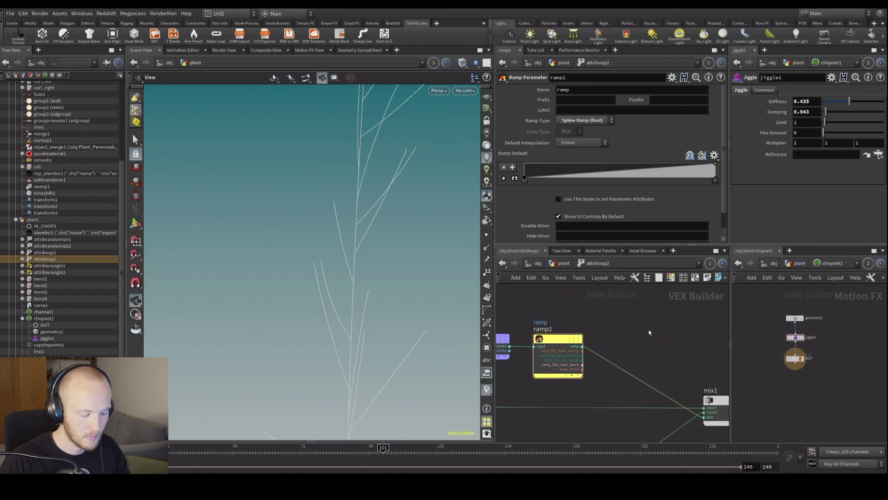
In attribvop2's ramp, delete the left key, raise the right key to 1, add a 0 key near 0.5
{"action": "key", "text": "u"}
{"action": "scroll", "coordinate": [638, 205], "scroll_direction": "down", "scroll_amount": 3}
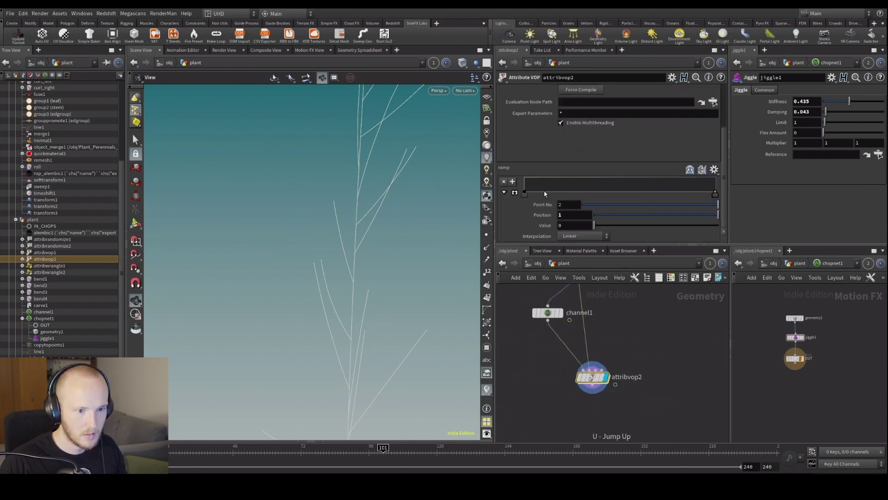
{"action": "left_click_drag", "start_coordinate": [526, 193], "coordinate": [592, 404]}
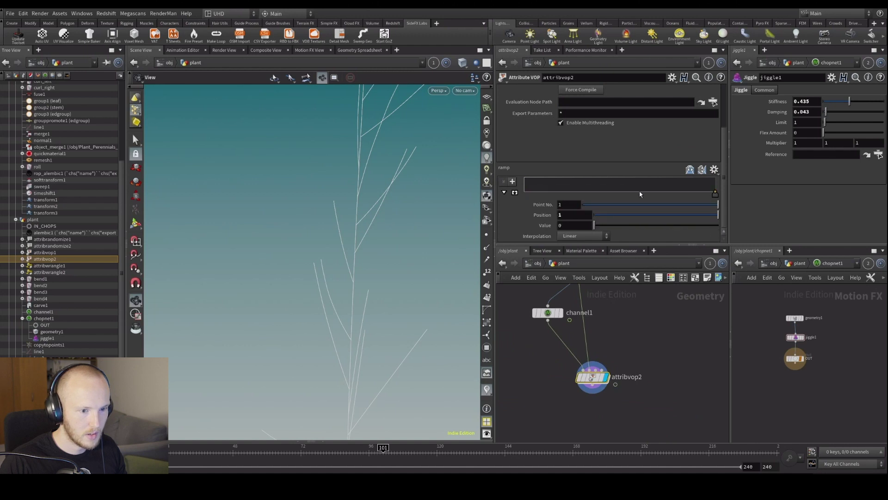
{"action": "left_click_drag", "start_coordinate": [715, 192], "coordinate": [715, 177]}
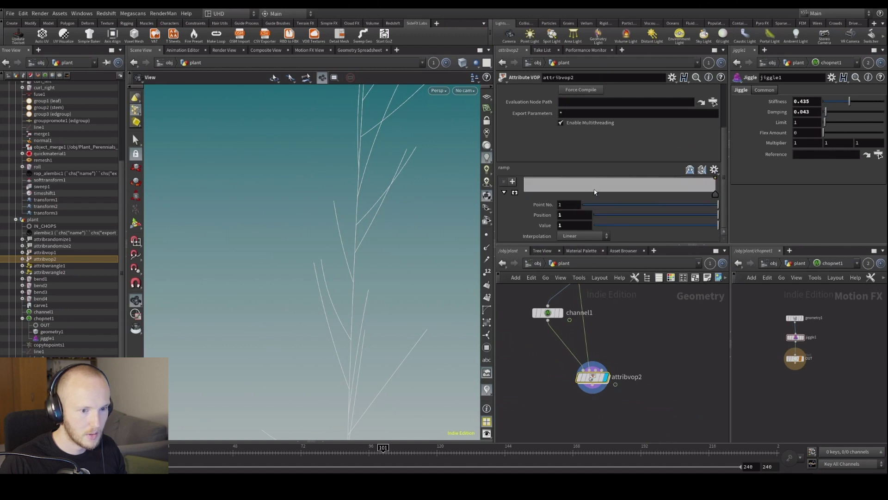
{"action": "left_click_drag", "start_coordinate": [603, 194], "coordinate": [621, 193]}
{"action": "left_click_drag", "start_coordinate": [233, 446], "coordinate": [290, 447]}
Step to frame 79 and orbit around the plant to check the result
{"action": "scroll", "coordinate": [349, 259], "scroll_direction": "up", "scroll_amount": 5}
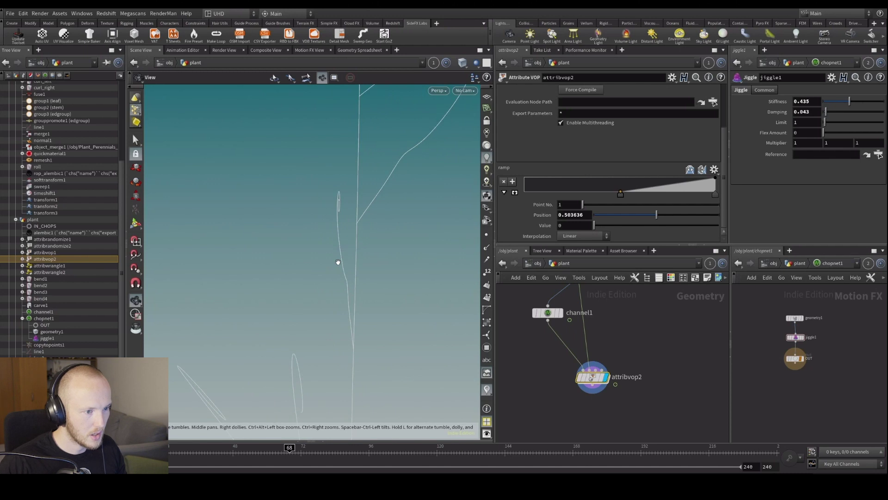
{"action": "key", "text": "Up"}
{"action": "middle_click_drag", "start_coordinate": [622, 335], "coordinate": [625, 420]}
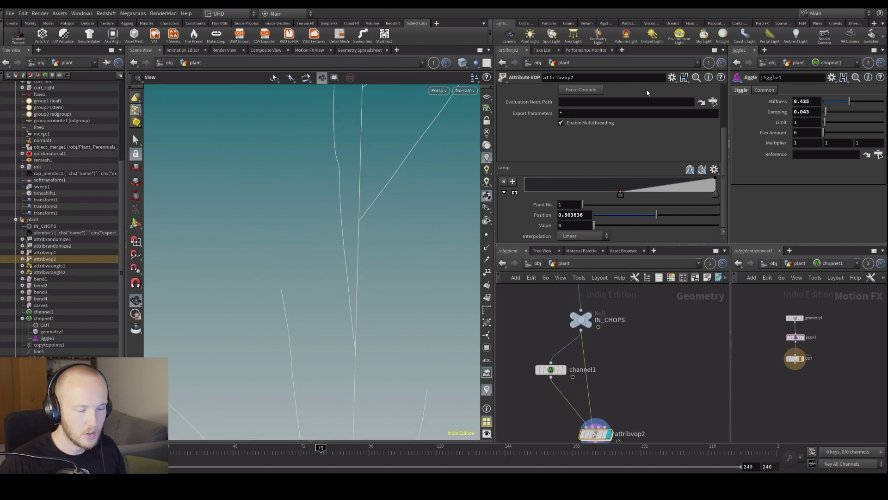
{"action": "scroll", "coordinate": [643, 106], "scroll_direction": "up", "scroll_amount": 3}
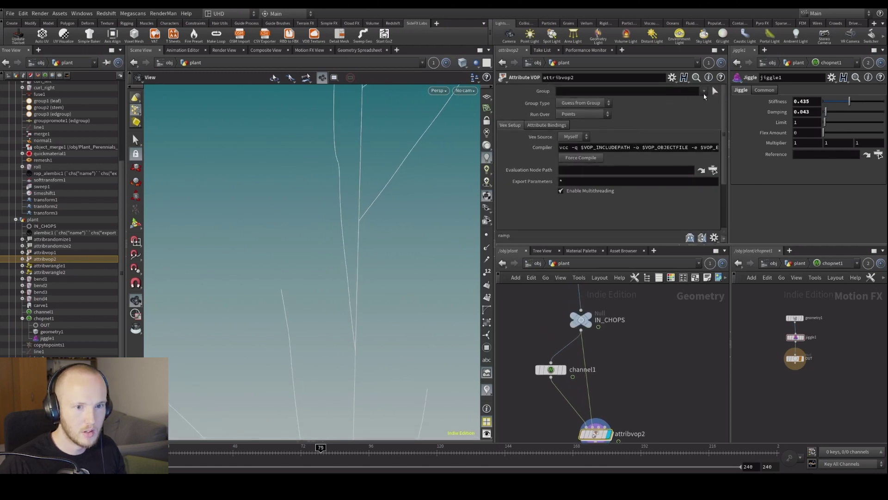
{"action": "left_click_drag", "start_coordinate": [353, 199], "coordinate": [383, 220]}
{"action": "scroll", "coordinate": [621, 375], "scroll_direction": "down", "scroll_amount": 3}
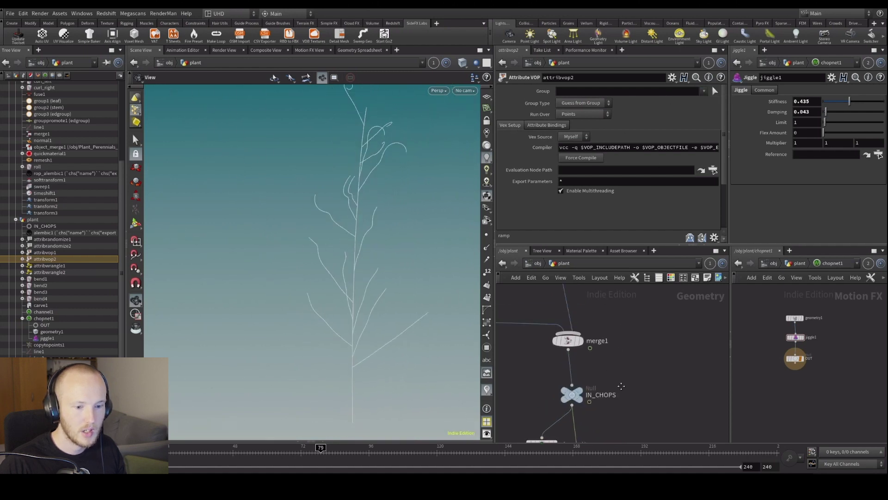
Display the attribvop2 result in the viewport instead of IN_CHOPS
{"action": "left_click", "coordinate": [602, 390]}
{"action": "middle_click_drag", "start_coordinate": [633, 363], "coordinate": [627, 317]}
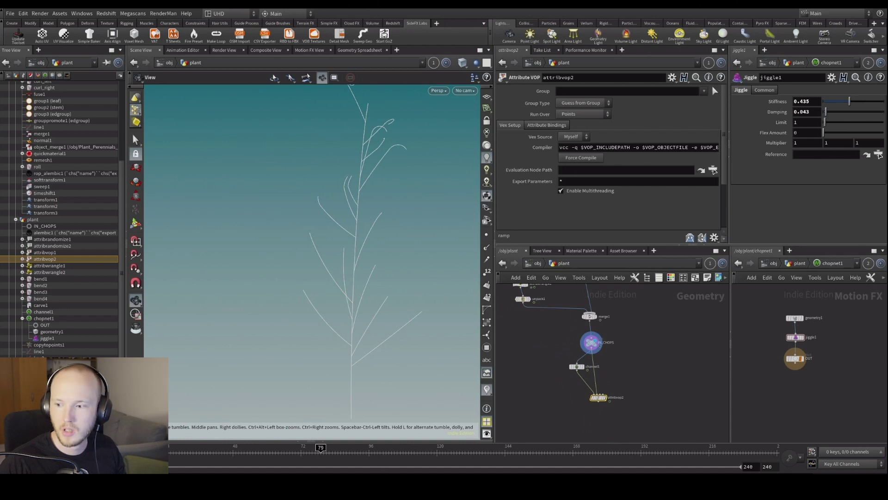
{"action": "left_click", "coordinate": [605, 397]}
{"action": "left_click", "coordinate": [270, 450]}
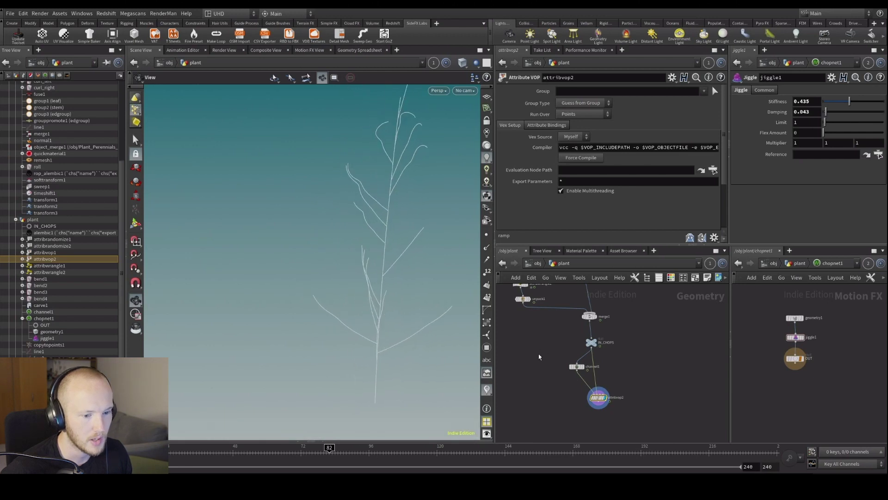
Insert an Attribute Rename between unpack1 and merge1, renaming curveu to curve2, and display it
{"action": "scroll", "coordinate": [541, 367], "scroll_direction": "up", "scroll_amount": 3}
{"action": "key", "text": "Tab"}
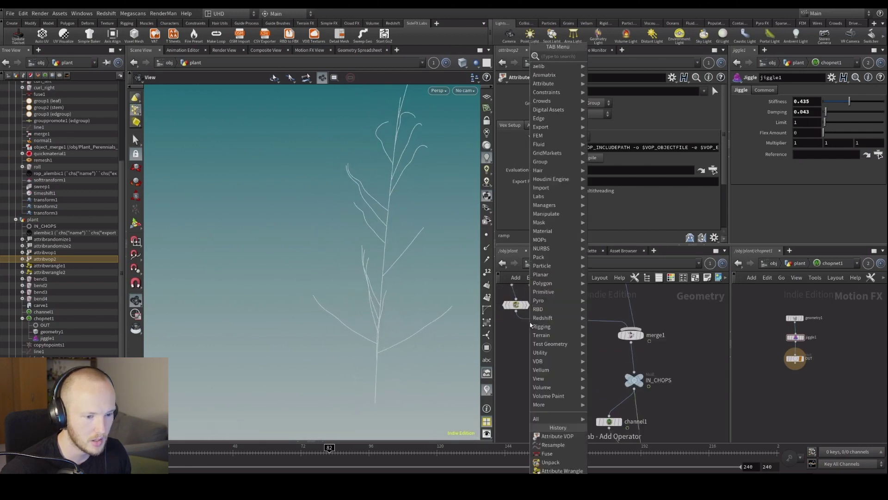
{"action": "type", "text": "aren"}
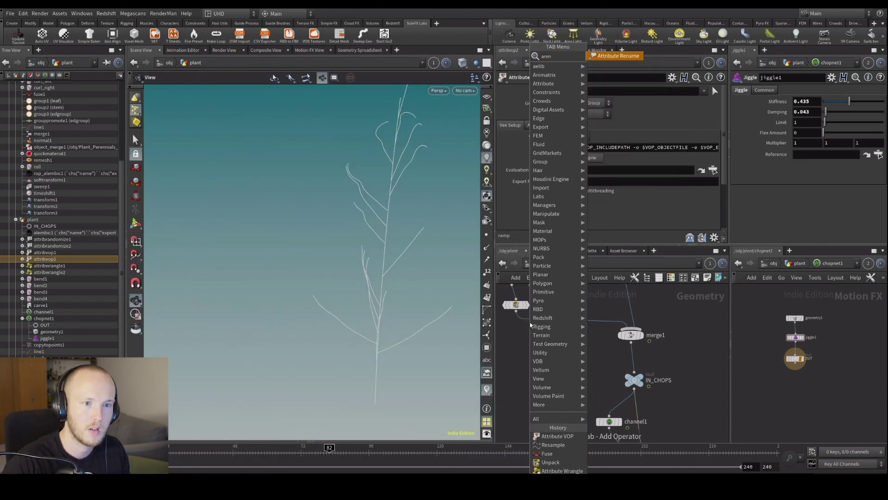
{"action": "key", "text": "Return"}
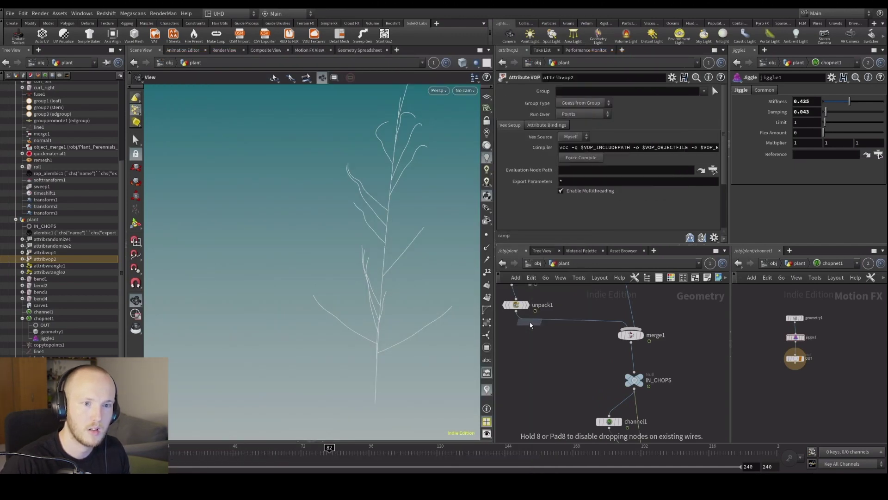
{"action": "left_click", "coordinate": [533, 324]}
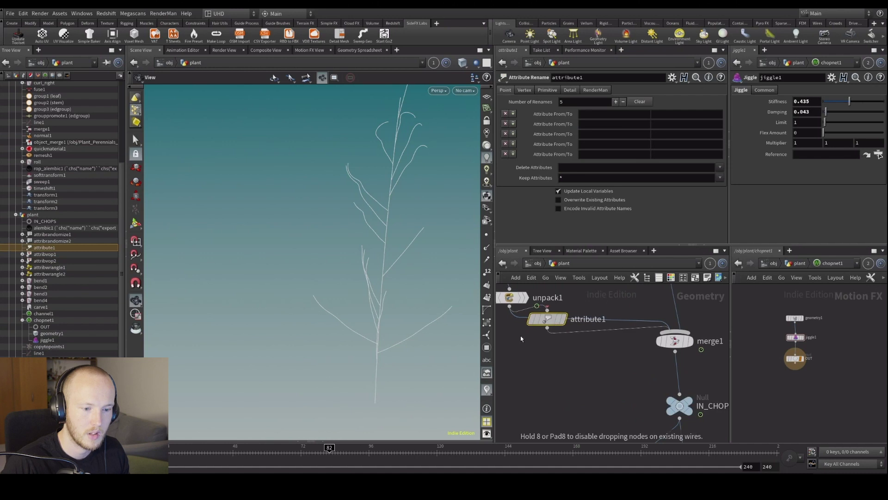
{"action": "left_click_drag", "start_coordinate": [548, 319], "coordinate": [548, 334]}
{"action": "left_click", "coordinate": [548, 343]}
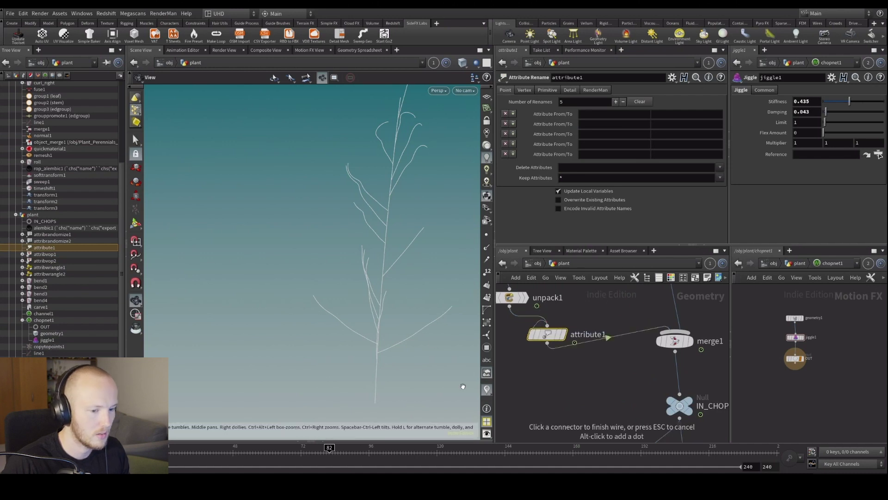
{"action": "left_click", "coordinate": [563, 334]}
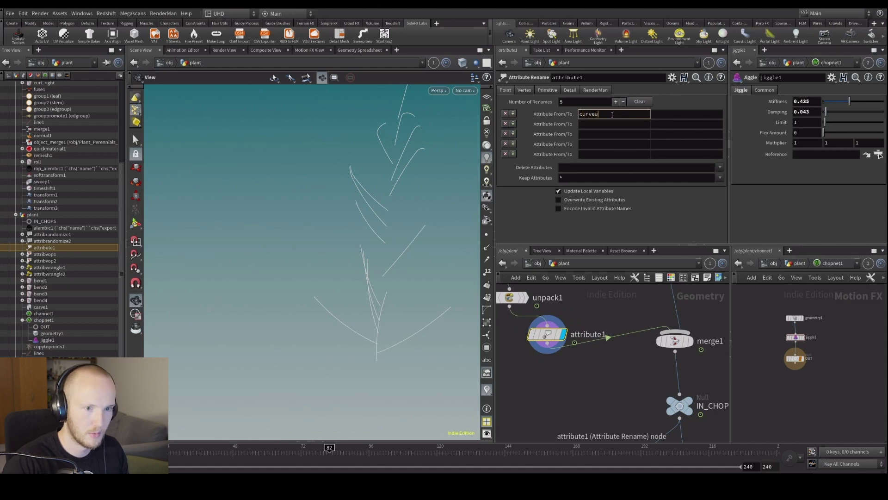
{"action": "key", "text": "Tab"}
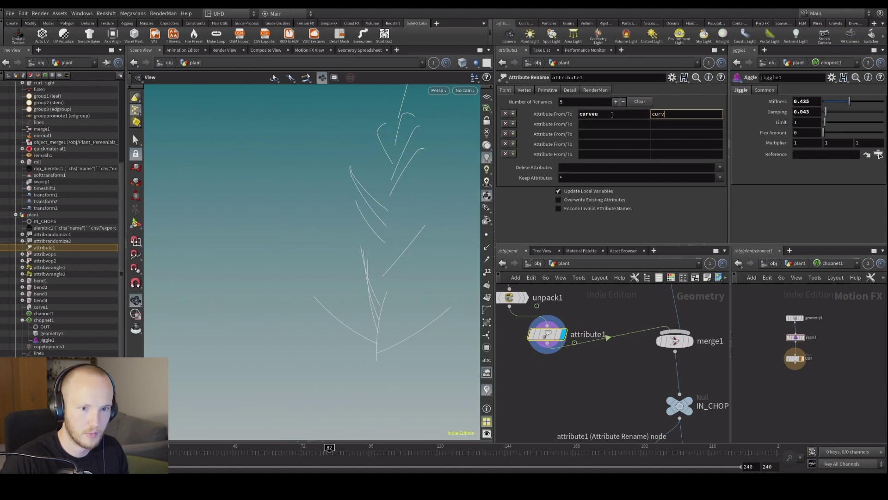
Inside attribvop2, inspect the curveu Bind node's settings
{"action": "scroll", "coordinate": [616, 351], "scroll_direction": "down", "scroll_amount": 3}
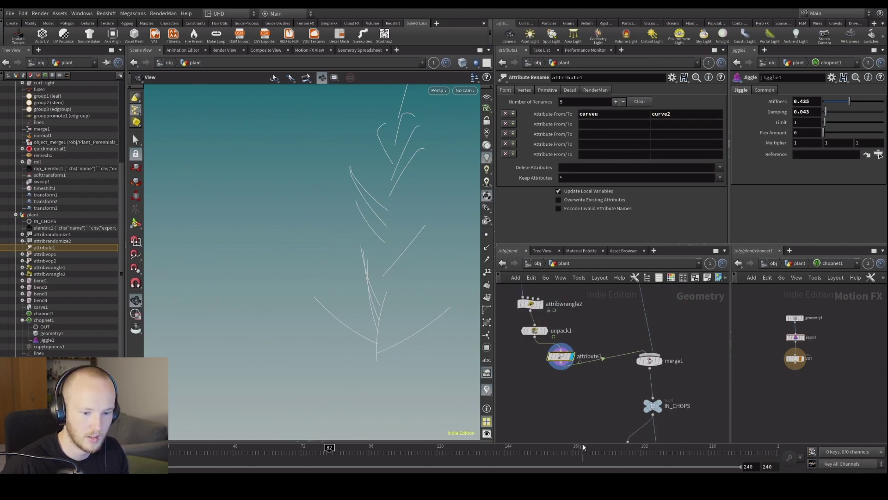
{"action": "scroll", "coordinate": [597, 331], "scroll_direction": "up", "scroll_amount": 3}
{"action": "double_click", "coordinate": [597, 331]}
{"action": "middle_click_drag", "start_coordinate": [574, 338], "coordinate": [645, 346]}
{"action": "left_click", "coordinate": [556, 352]}
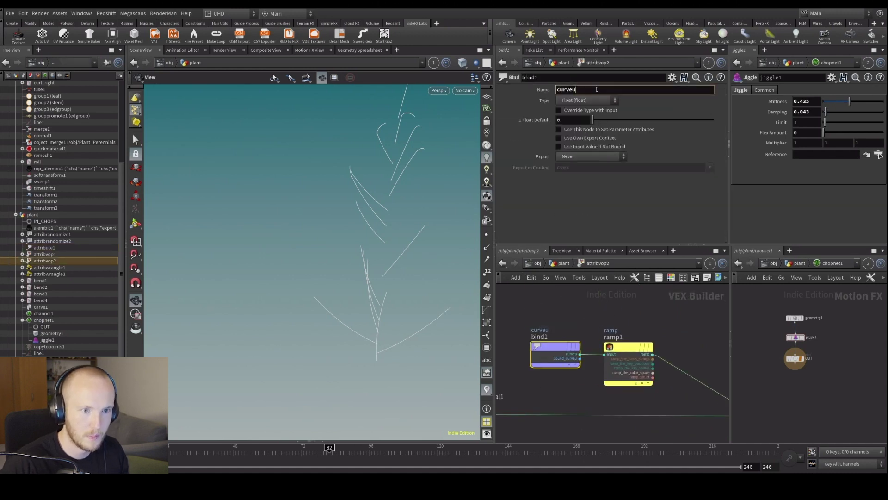
{"action": "scroll", "coordinate": [664, 265], "scroll_direction": "down", "scroll_amount": 2}
{"action": "middle_click_drag", "start_coordinate": [643, 417], "coordinate": [574, 420]}
Back at the plant level, move to frame 67 and orbit to frame the plant stem
{"action": "key", "text": "u"}
{"action": "mouse_move", "coordinate": [622, 327]}
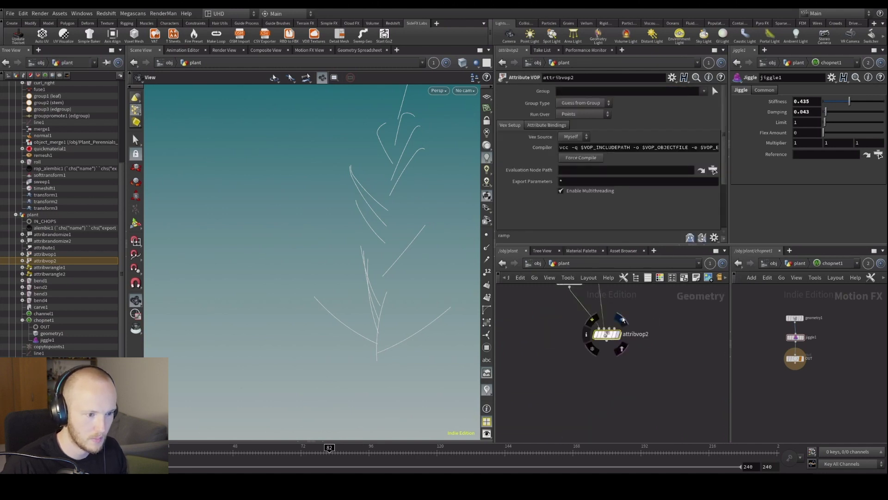
{"action": "left_click_drag", "start_coordinate": [239, 451], "coordinate": [272, 447]}
{"action": "left_click_drag", "start_coordinate": [370, 328], "coordinate": [390, 275]}
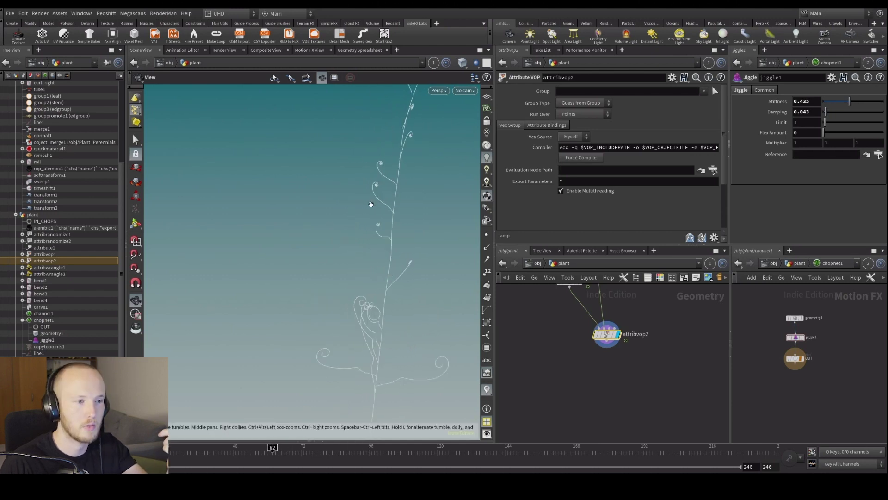
{"action": "left_click_drag", "start_coordinate": [370, 200], "coordinate": [285, 202]}
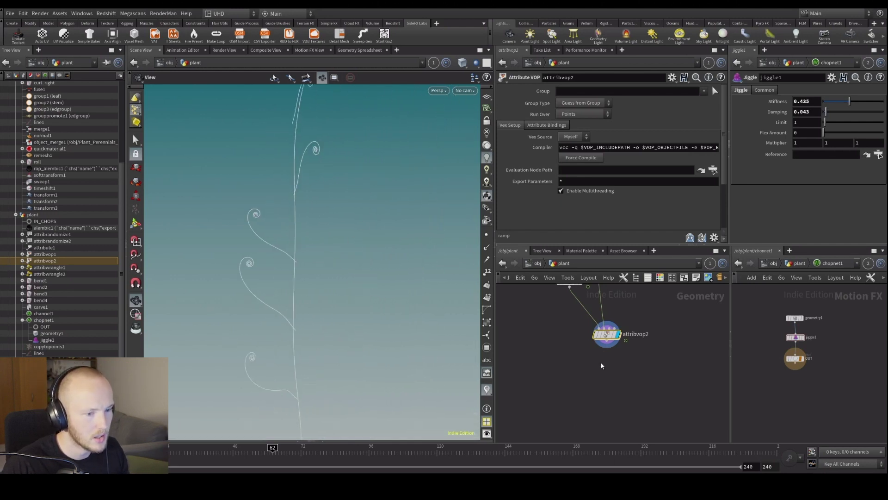
{"action": "middle_click_drag", "start_coordinate": [572, 278], "coordinate": [572, 332]}
Review attribute1's rename settings and attribvop2's parameters and VEX network
{"action": "middle_click_drag", "start_coordinate": [608, 391], "coordinate": [602, 422]}
{"action": "left_click", "coordinate": [530, 311]}
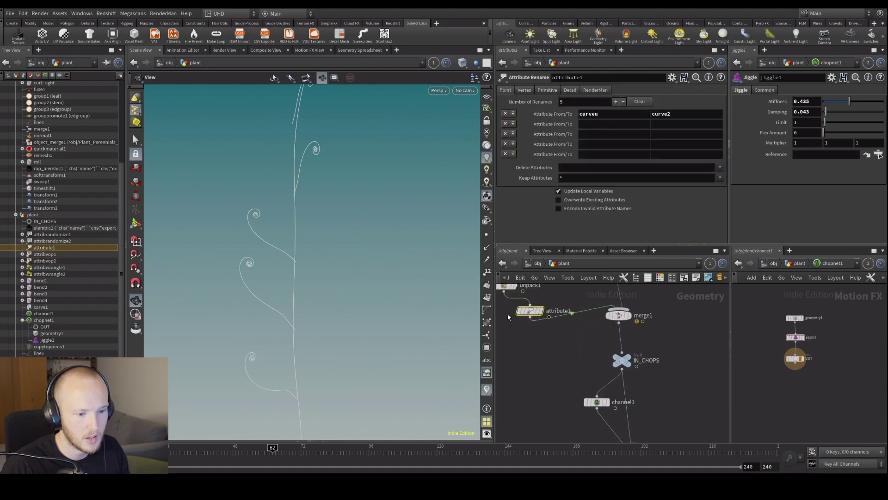
{"action": "left_click", "coordinate": [589, 415]}
{"action": "key", "text": "i"}
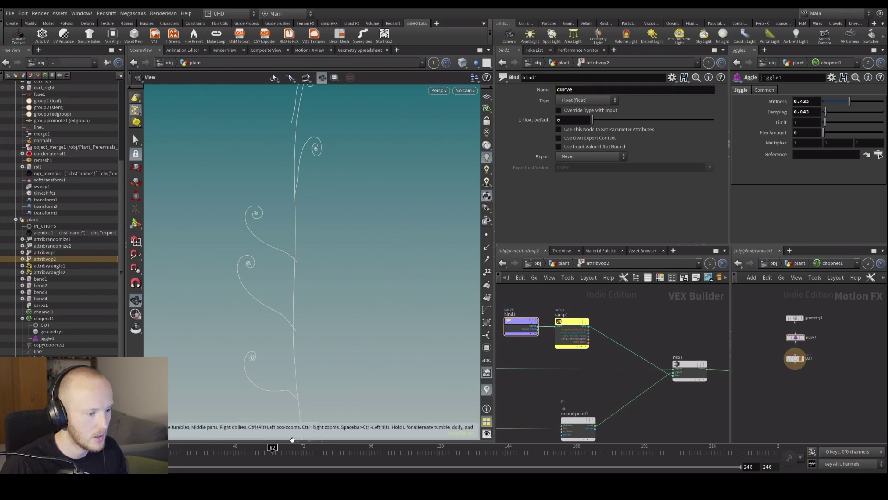
{"action": "key", "text": "u"}
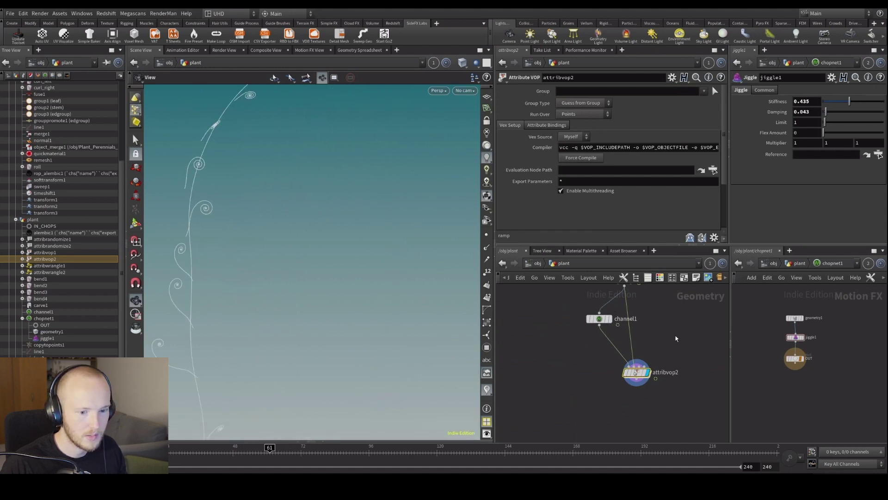
Move the first ramp key to 0, set the last to value 0 at 0.45, and preview frames 53–74
{"action": "scroll", "coordinate": [614, 215], "scroll_direction": "down", "scroll_amount": 3}
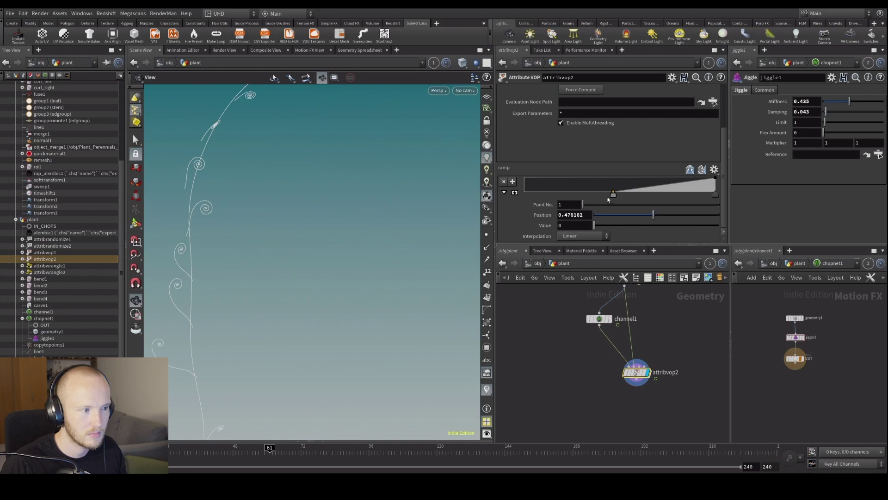
{"action": "left_click_drag", "start_coordinate": [603, 200], "coordinate": [646, 179]}
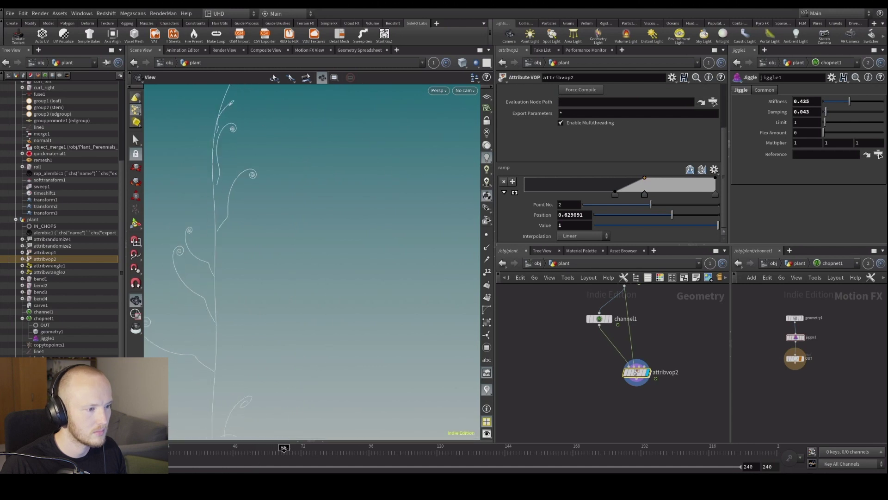
{"action": "left_click_drag", "start_coordinate": [615, 195], "coordinate": [524, 178]}
{"action": "left_click_drag", "start_coordinate": [714, 179], "coordinate": [712, 193]}
{"action": "left_click_drag", "start_coordinate": [617, 204], "coordinate": [603, 203]}
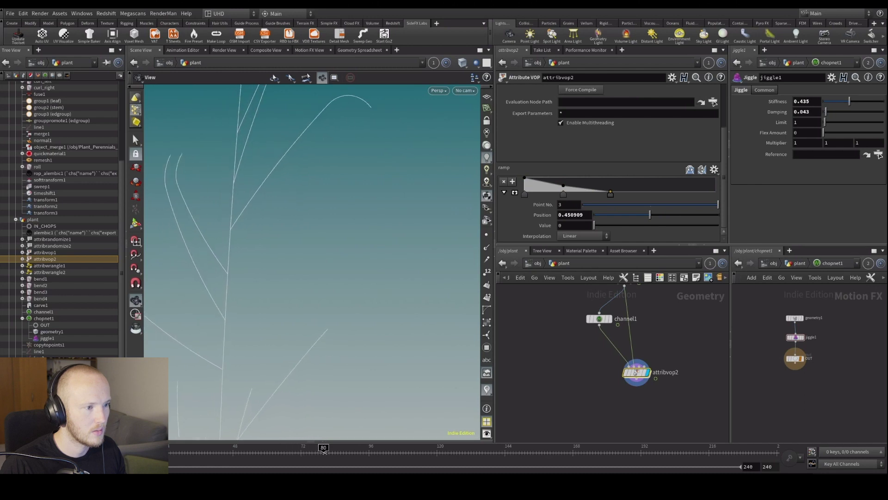
{"action": "left_click_drag", "start_coordinate": [301, 447], "coordinate": [235, 451]}
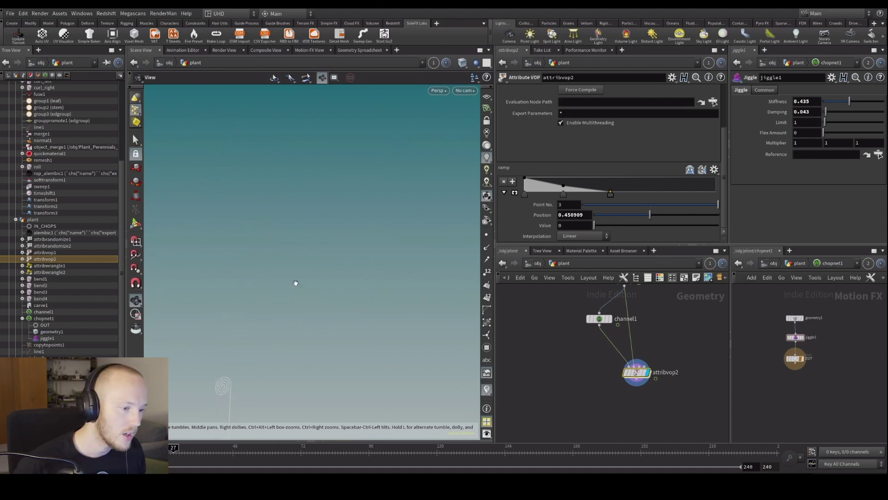
{"action": "left_click", "coordinate": [307, 448]}
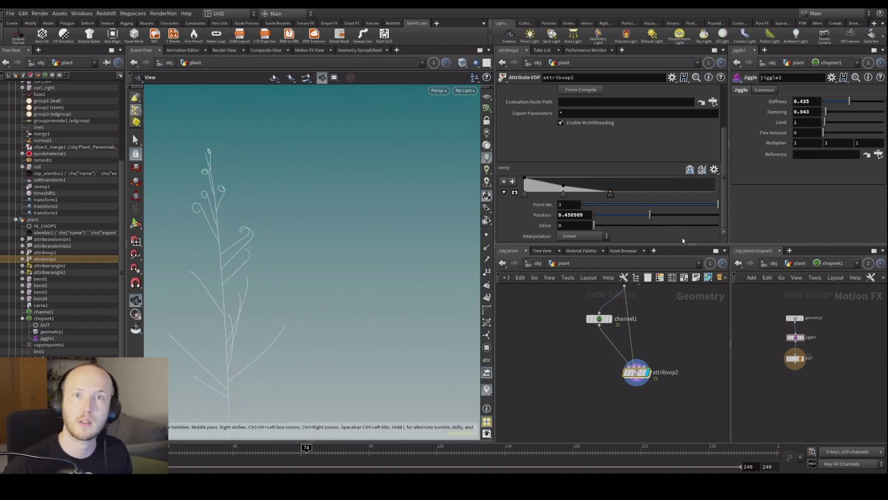